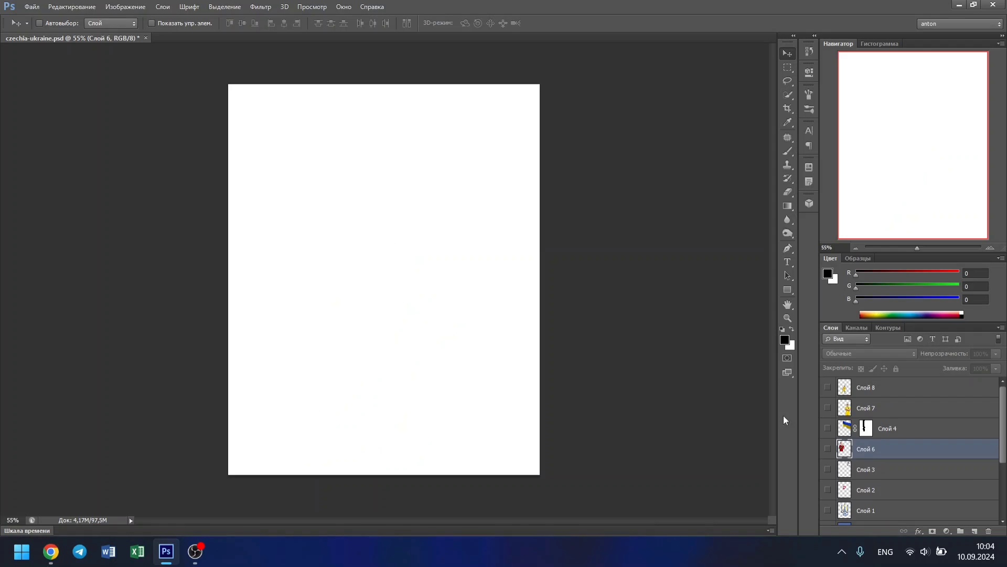
Step: Add a gradient fill layer with stops set to navy #001384 and brighter blue #001cc1
{"action": "scroll", "coordinate": [924, 451], "scroll_direction": "down", "scroll_amount": 3}
{"action": "left_click", "coordinate": [947, 531]}
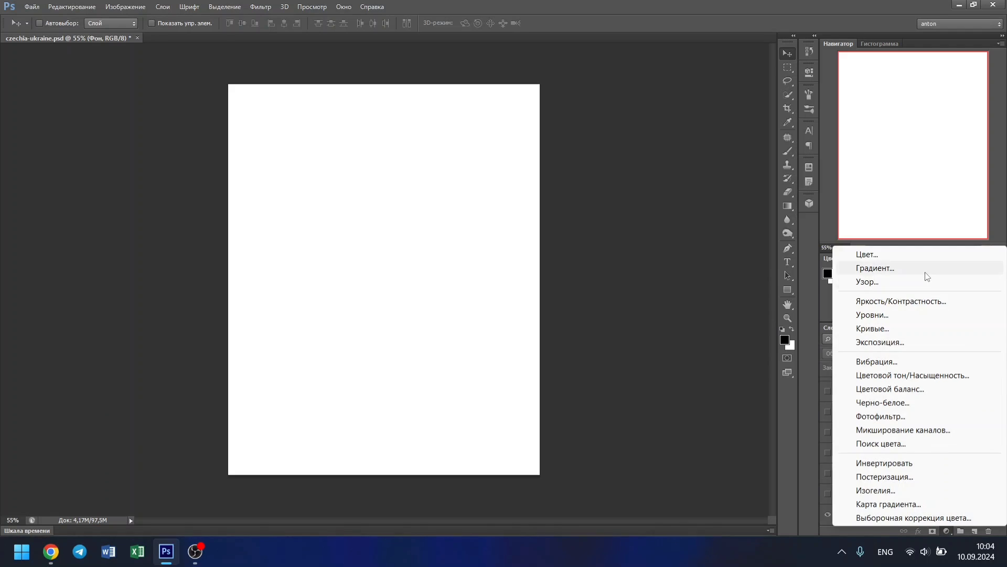
{"action": "left_click", "coordinate": [875, 268]}
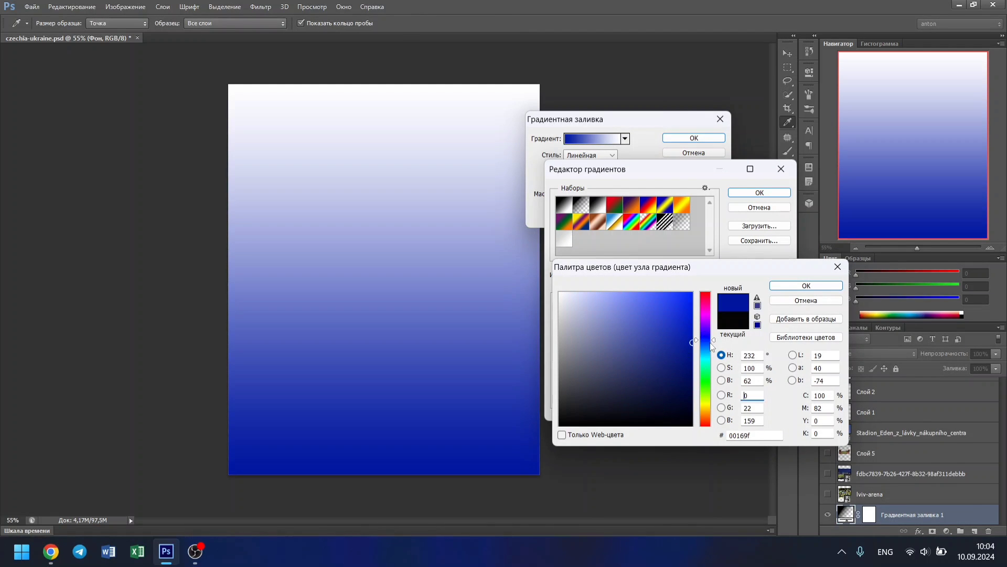
{"action": "key", "text": "Return"}
{"action": "double_click", "coordinate": [780, 353]}
{"action": "left_click_drag", "start_coordinate": [683, 336], "coordinate": [702, 328]}
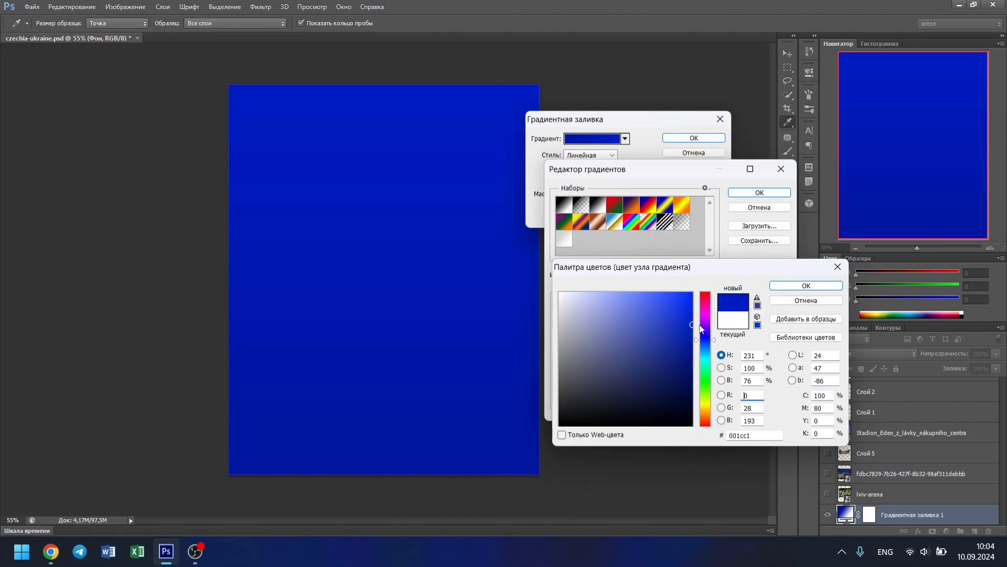
{"action": "key", "text": "Return"}
{"action": "double_click", "coordinate": [564, 356]}
{"action": "key", "text": "Return"}
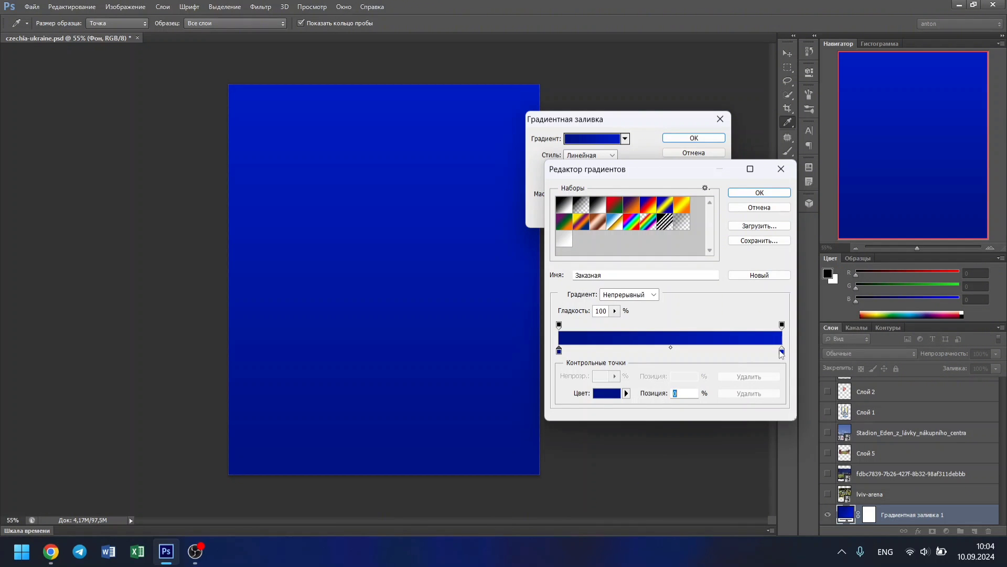
{"action": "double_click", "coordinate": [560, 350]}
{"action": "key", "text": "Return"}
{"action": "key", "text": "Return"}
{"action": "key", "text": "Return"}
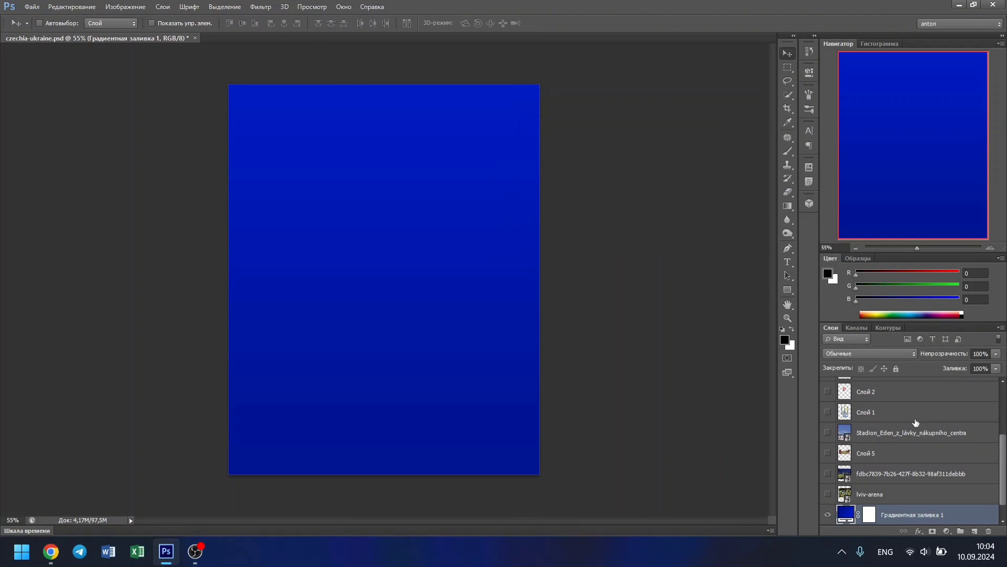
{"action": "left_click", "coordinate": [788, 290]}
Step: Draw a tall yellow rectangle at upper left and place a copy at lower right
{"action": "left_click_drag", "start_coordinate": [255, 111], "coordinate": [376, 307]}
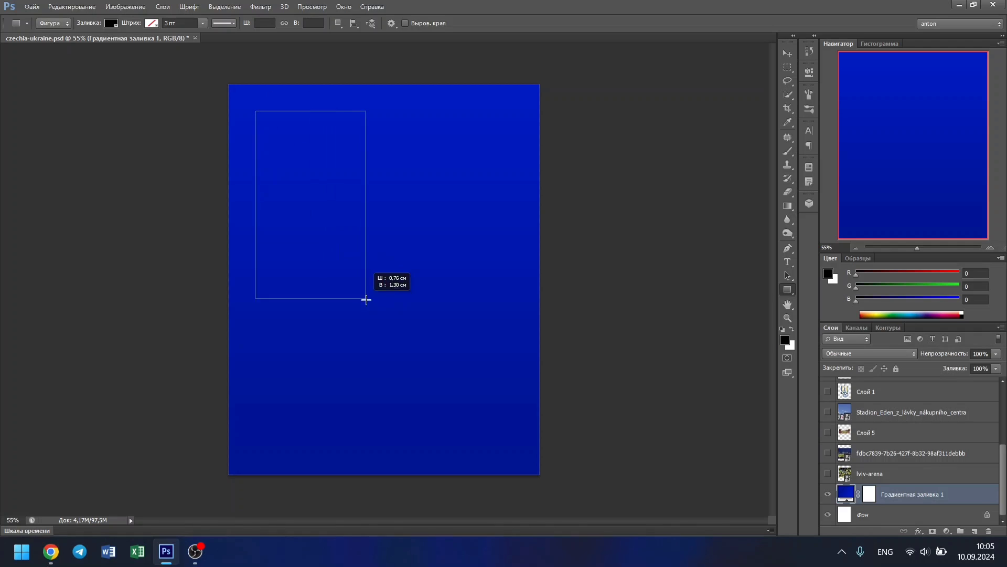
{"action": "left_click", "coordinate": [111, 23]}
{"action": "left_click", "coordinate": [52, 84]}
{"action": "key", "text": "Escape"}
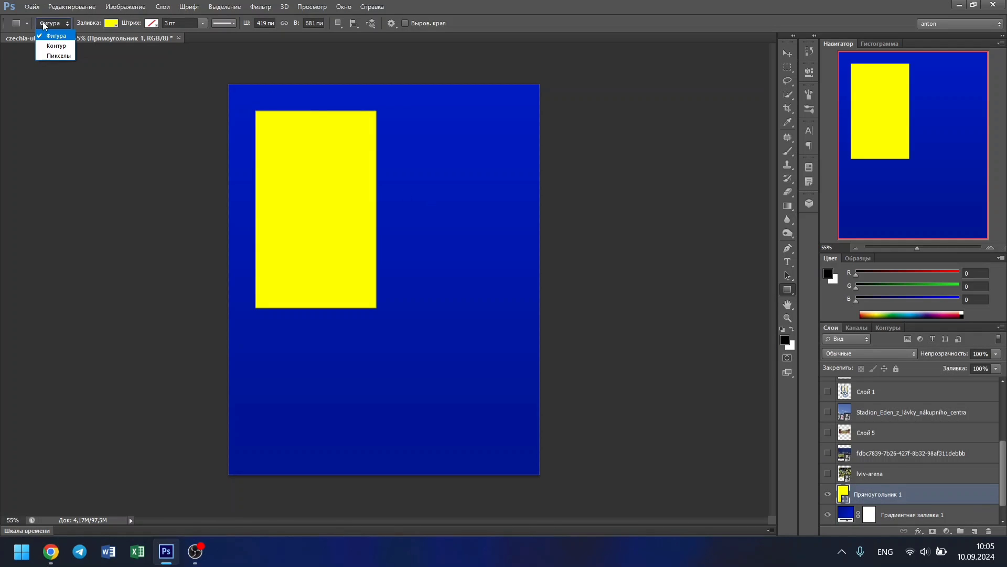
{"action": "key", "text": "ctrl+j"}
{"action": "key", "text": "v"}
{"action": "mouse_move", "coordinate": [298, 221]}
{"action": "left_mouse_down"}
{"action": "mouse_move", "coordinate": [436, 360]}
{"action": "mouse_move", "coordinate": [462, 346]}
{"action": "mouse_move", "coordinate": [449, 327]}
{"action": "left_mouse_up"}
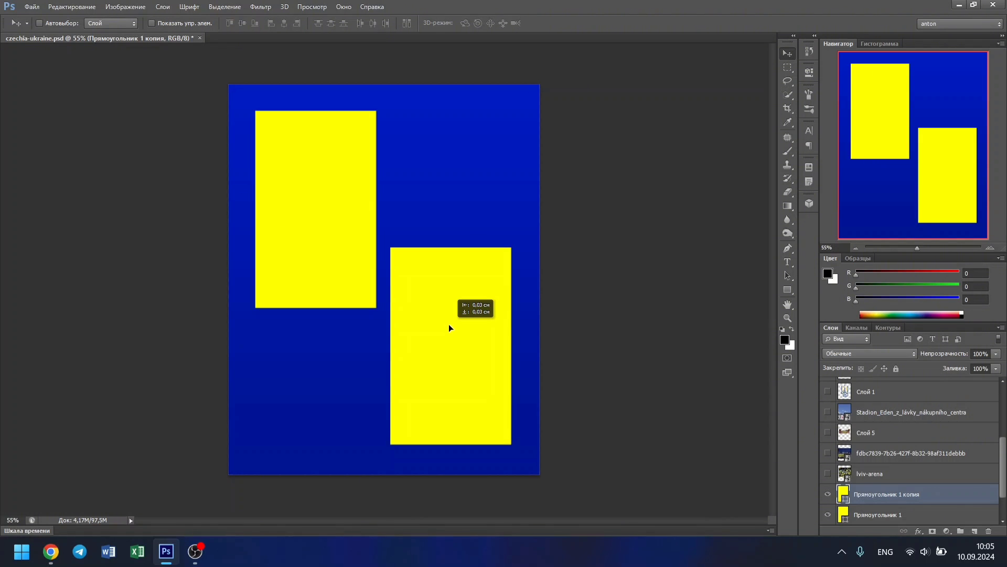
Step: Widen the lower yellow rectangle to about 110% and stretch the upper one leftward
{"action": "key", "text": "ctrl+t"}
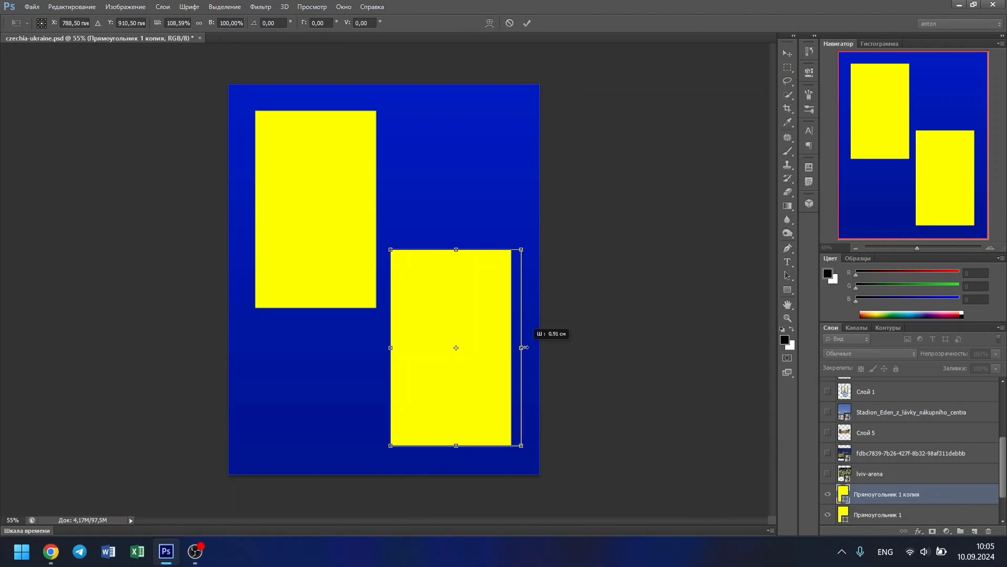
{"action": "left_click_drag", "start_coordinate": [524, 348], "coordinate": [512, 347]}
{"action": "key", "text": "Return"}
{"action": "key", "text": "ctrl+y"}
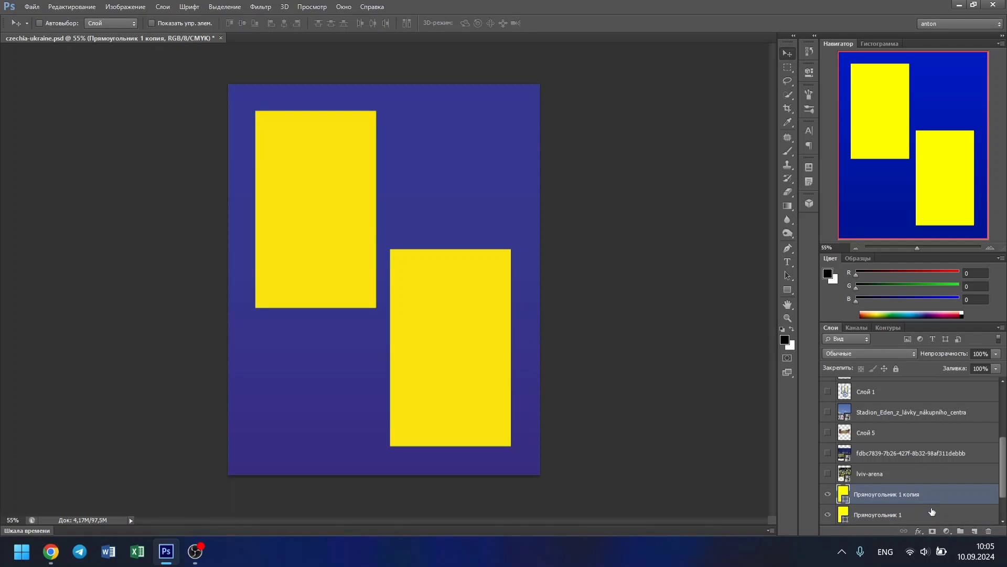
{"action": "key", "text": "ctrl+y"}
{"action": "key", "text": "ctrl+t"}
{"action": "left_click_drag", "start_coordinate": [511, 347], "coordinate": [527, 344]}
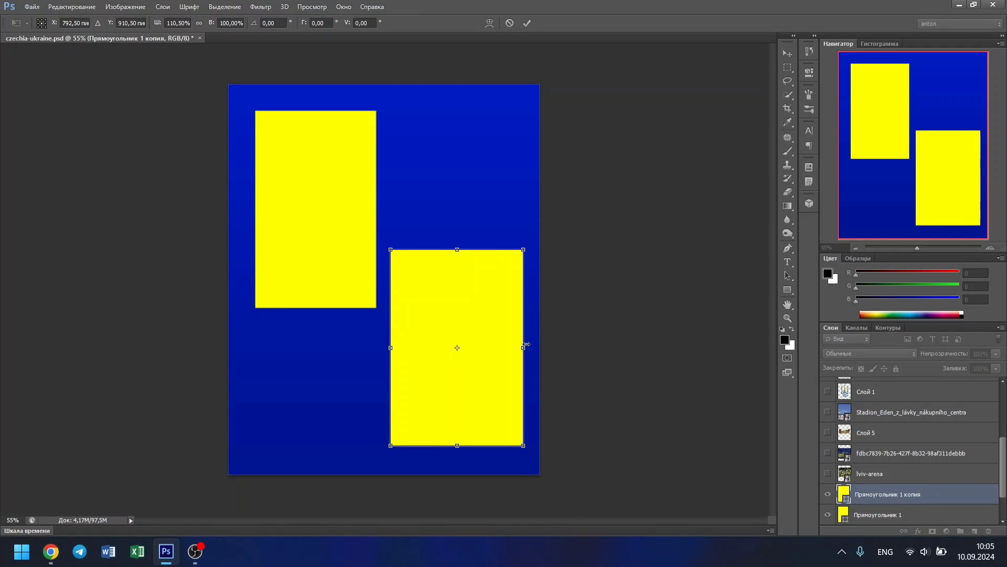
{"action": "key", "text": "Return"}
{"action": "key", "text": "alt+bracketleft"}
{"action": "key", "text": "ctrl+t"}
{"action": "left_click_drag", "start_coordinate": [256, 209], "coordinate": [243, 208]}
{"action": "left_click", "coordinate": [527, 23]}
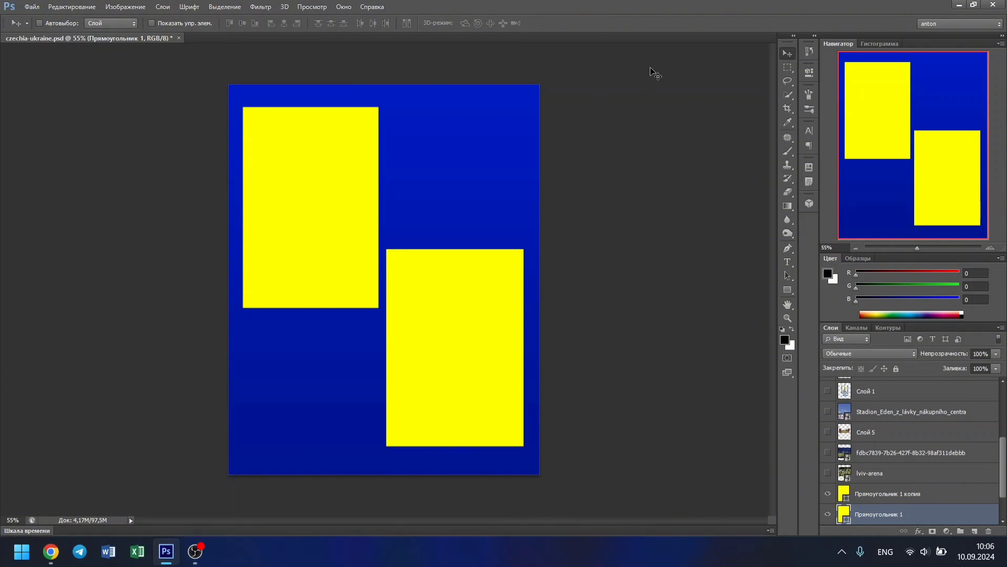
Step: Show the goalkeeper photo, enlarge it to about 157% and place it at lower right
{"action": "scroll", "coordinate": [872, 493], "scroll_direction": "up", "scroll_amount": 3}
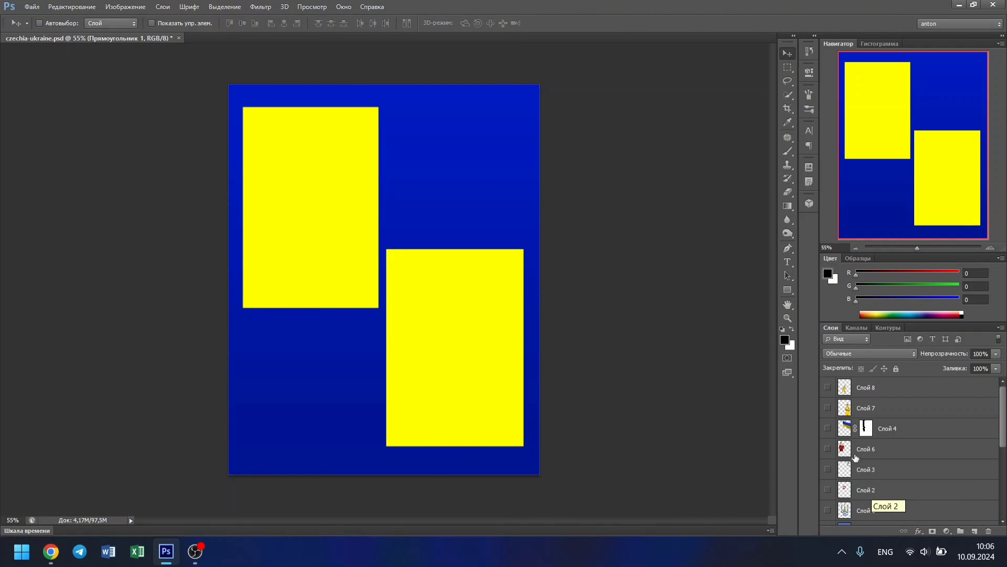
{"action": "left_click", "coordinate": [828, 449]}
{"action": "left_click", "coordinate": [887, 452]}
{"action": "key", "text": "t"}
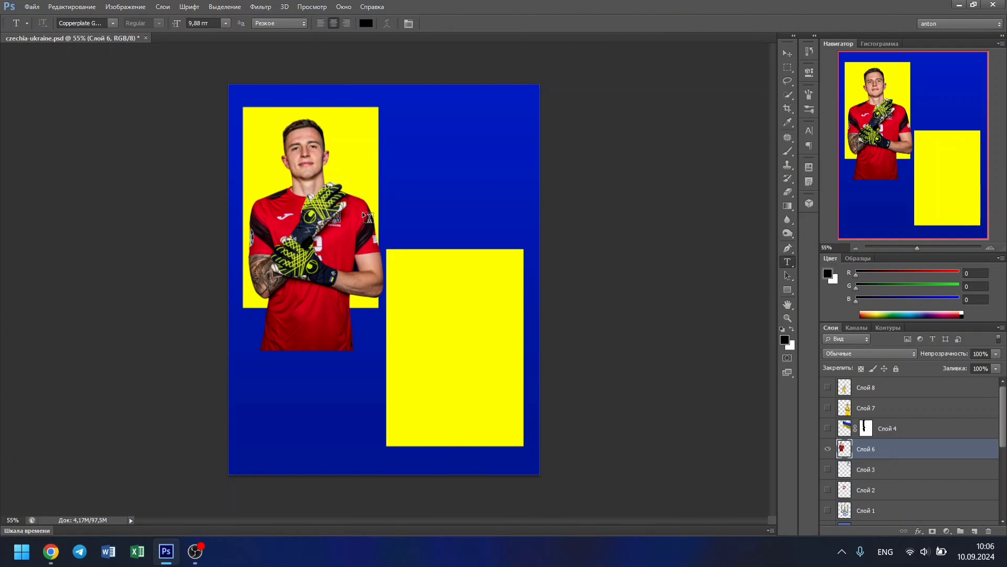
{"action": "scroll", "coordinate": [368, 217], "scroll_direction": "up", "scroll_amount": 1}
{"action": "key", "text": "v"}
{"action": "key", "text": "ctrl+t"}
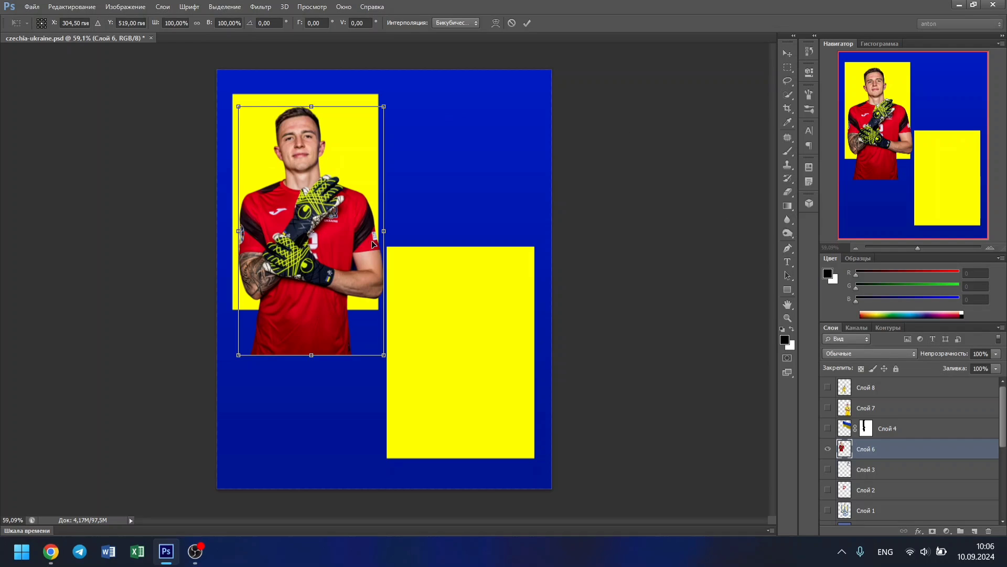
{"action": "left_click_drag", "start_coordinate": [383, 356], "coordinate": [487, 428]}
{"action": "mouse_move", "coordinate": [425, 373]}
{"action": "left_mouse_down"}
{"action": "mouse_move", "coordinate": [412, 341]}
{"action": "mouse_move", "coordinate": [398, 341]}
{"action": "left_mouse_up"}
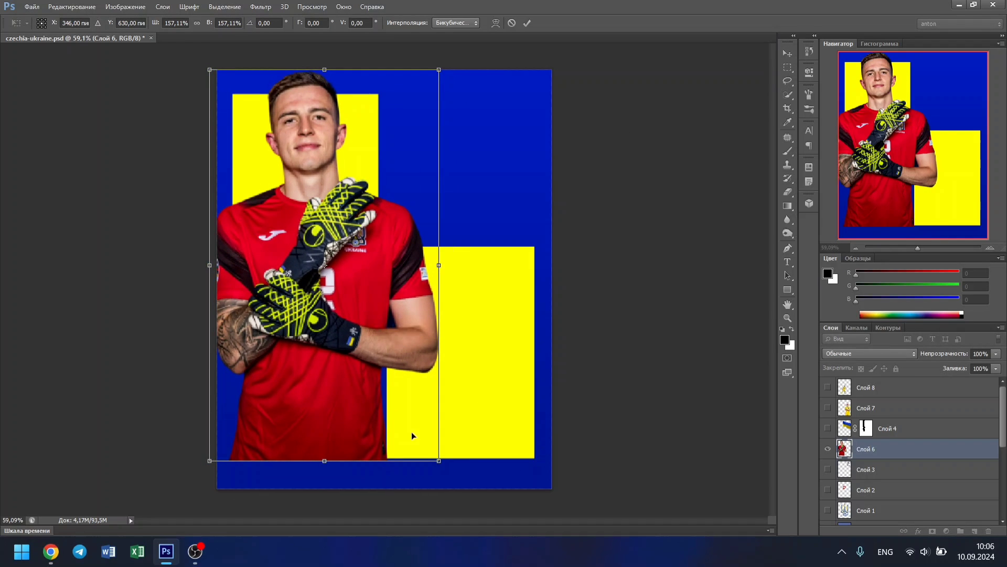
{"action": "left_click_drag", "start_coordinate": [412, 435], "coordinate": [510, 400]}
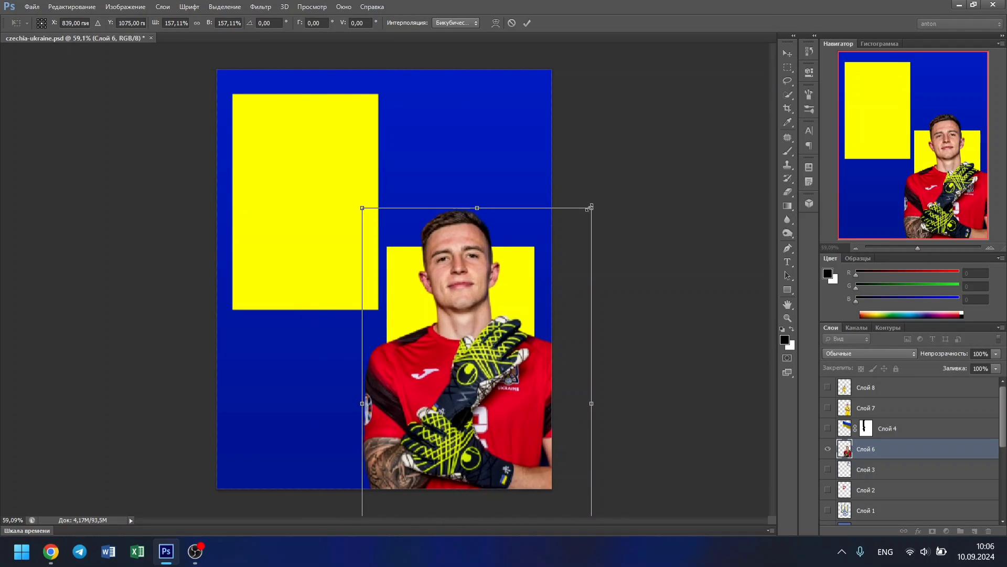
{"action": "left_click_drag", "start_coordinate": [589, 208], "coordinate": [518, 334]}
{"action": "key", "text": "Return"}
Step: Show the number 16 player photo, enlarge it to about 133% and move it left
{"action": "left_click", "coordinate": [841, 551]}
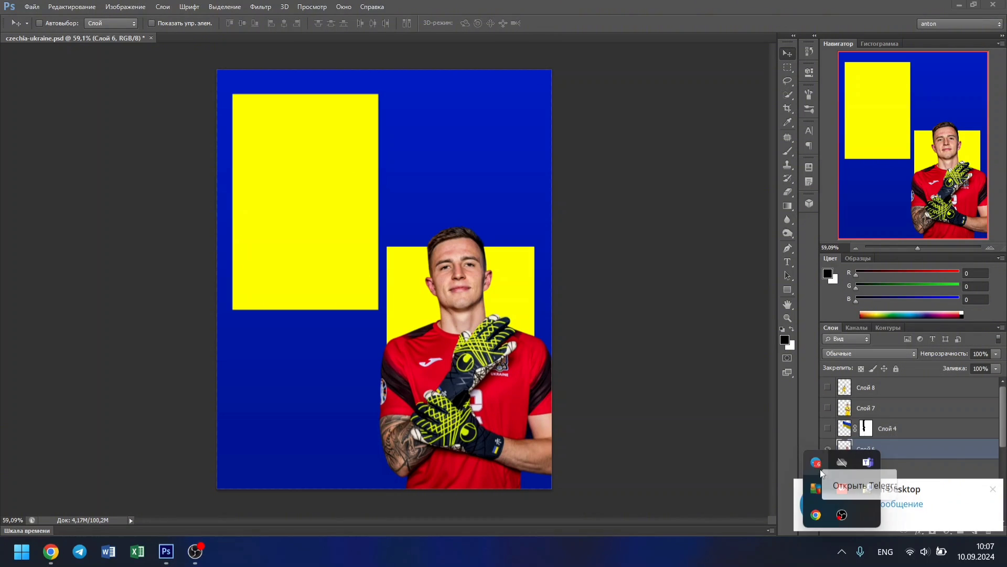
{"action": "left_click", "coordinate": [828, 408]}
{"action": "left_click", "coordinate": [866, 408]}
{"action": "key", "text": "ctrl+t"}
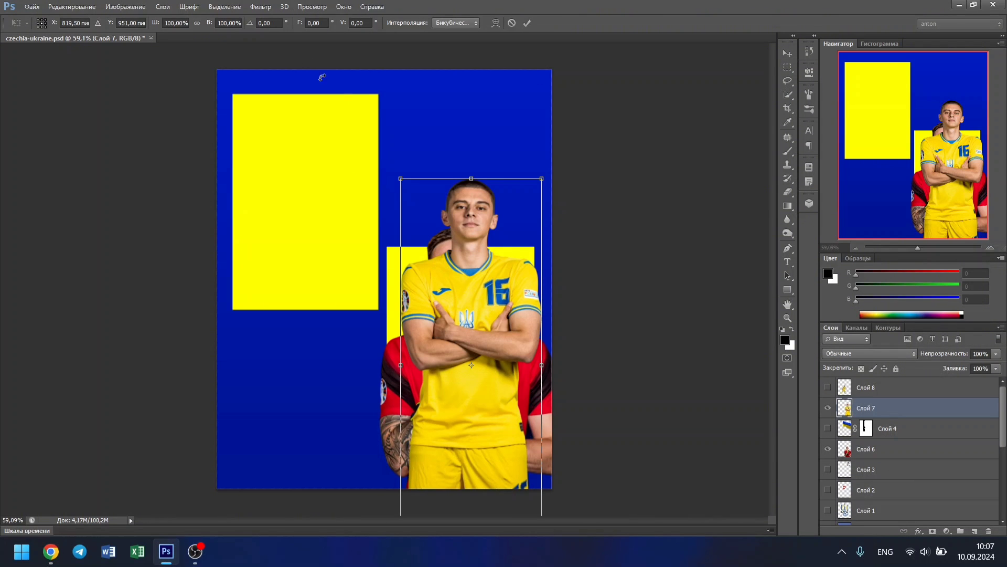
{"action": "left_click_drag", "start_coordinate": [401, 178], "coordinate": [360, 68]}
{"action": "left_click_drag", "start_coordinate": [457, 315], "coordinate": [315, 315]}
{"action": "scroll", "coordinate": [413, 517], "scroll_direction": "down", "scroll_amount": 2}
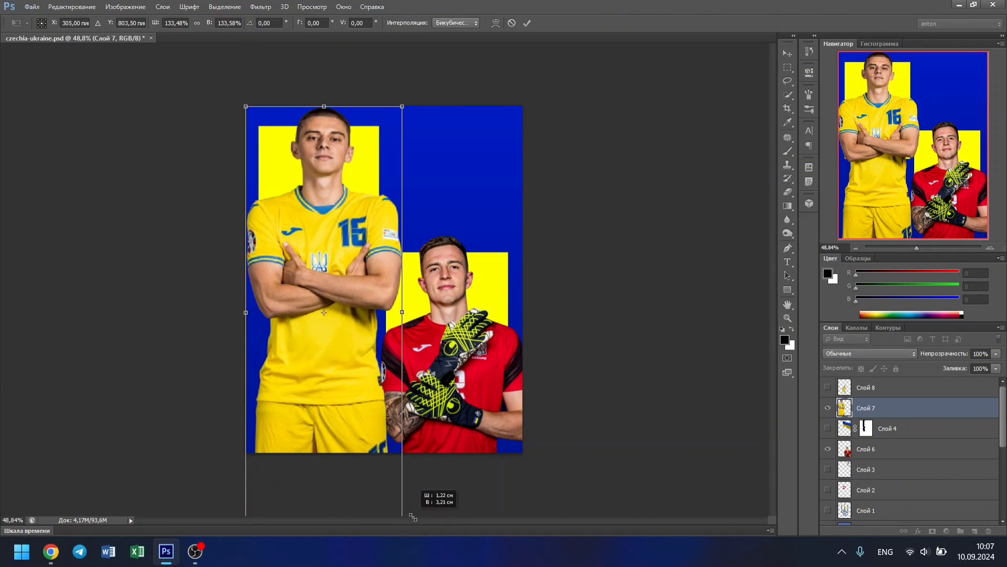
{"action": "scroll", "coordinate": [336, 148], "scroll_direction": "up", "scroll_amount": 2}
{"action": "left_click_drag", "start_coordinate": [334, 149], "coordinate": [329, 145]}
{"action": "left_click", "coordinate": [527, 22]}
{"action": "scroll", "coordinate": [871, 451], "scroll_direction": "down", "scroll_amount": 5}
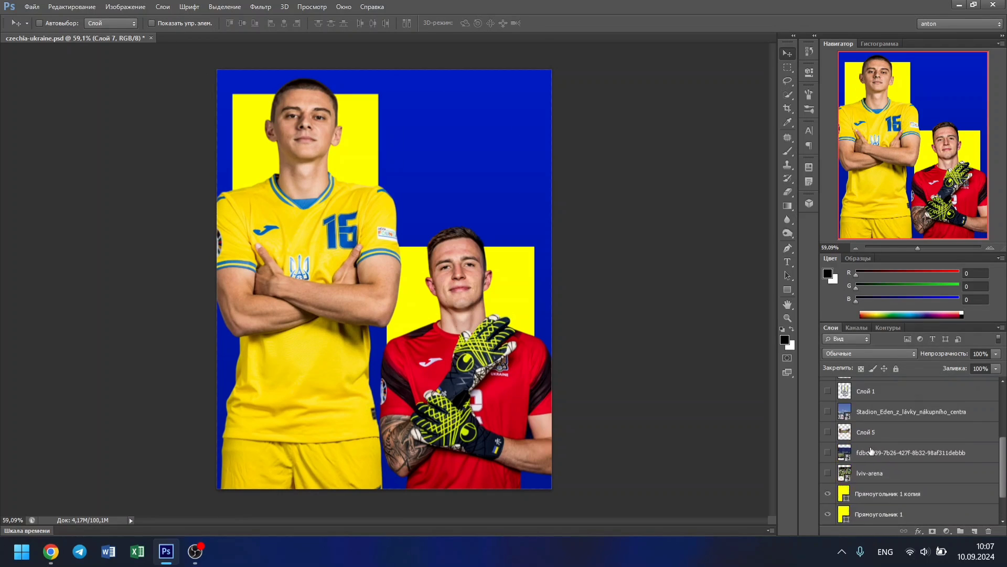
{"action": "scroll", "coordinate": [871, 451], "scroll_direction": "up", "scroll_amount": 5}
Step: Hide the other layers and shrink the number 16 player to fit whole on the poster
{"action": "left_click_drag", "start_coordinate": [828, 473], "coordinate": [828, 494]}
{"action": "left_click", "coordinate": [828, 432]}
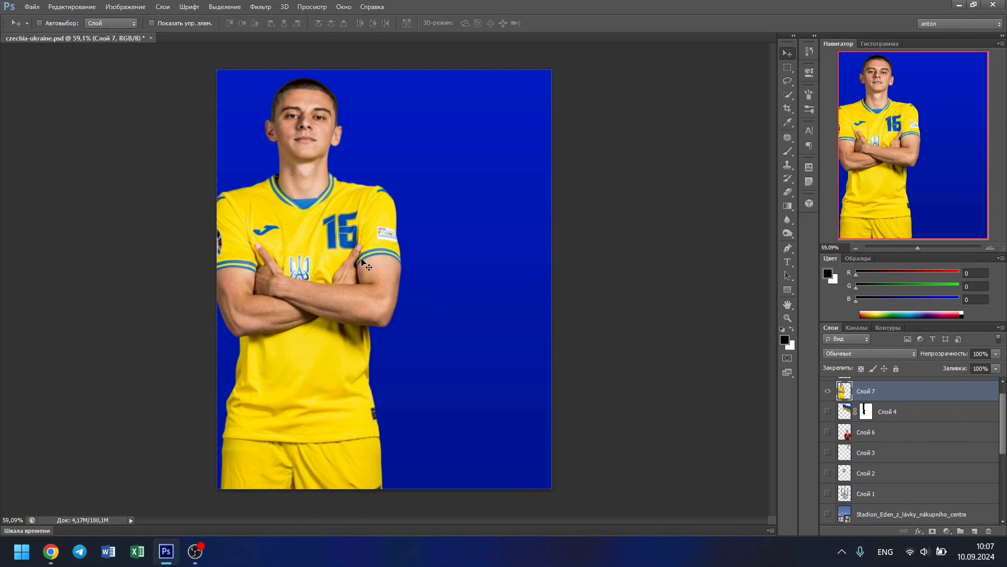
{"action": "key", "text": "ctrl+z"}
{"action": "key", "text": "ctrl+t"}
{"action": "scroll", "coordinate": [445, 479], "scroll_direction": "down", "scroll_amount": 2}
{"action": "left_click_drag", "start_coordinate": [446, 481], "coordinate": [418, 418]}
{"action": "key", "text": "Return"}
{"action": "scroll", "coordinate": [420, 315], "scroll_direction": "up", "scroll_amount": 2}
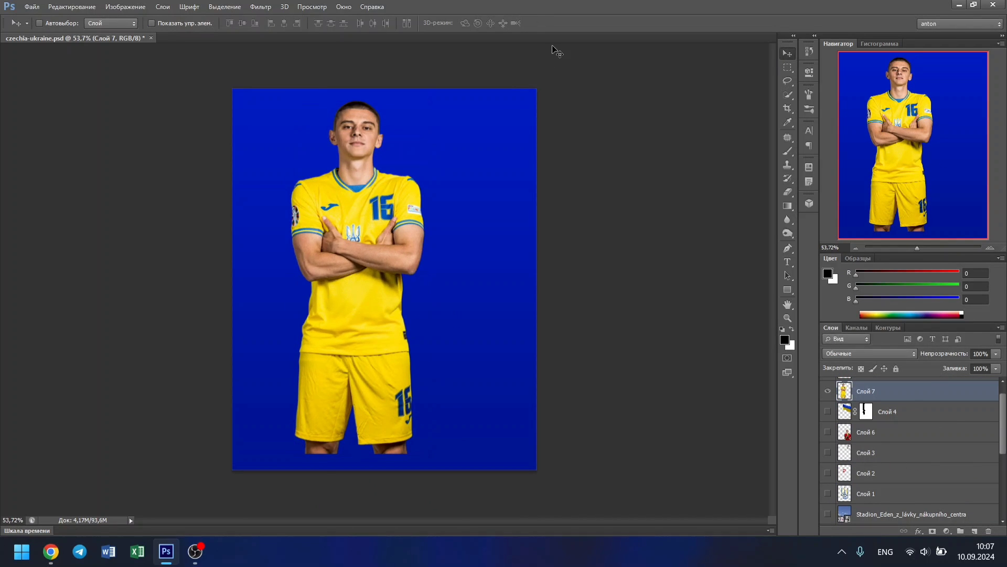
Step: Add a brightening Curves layer clipped to the player, with its mask inverted to black
{"action": "left_click", "coordinate": [947, 531]}
{"action": "left_click", "coordinate": [866, 331]}
{"action": "left_click_drag", "start_coordinate": [756, 137], "coordinate": [759, 130]}
{"action": "left_click", "coordinate": [718, 243]}
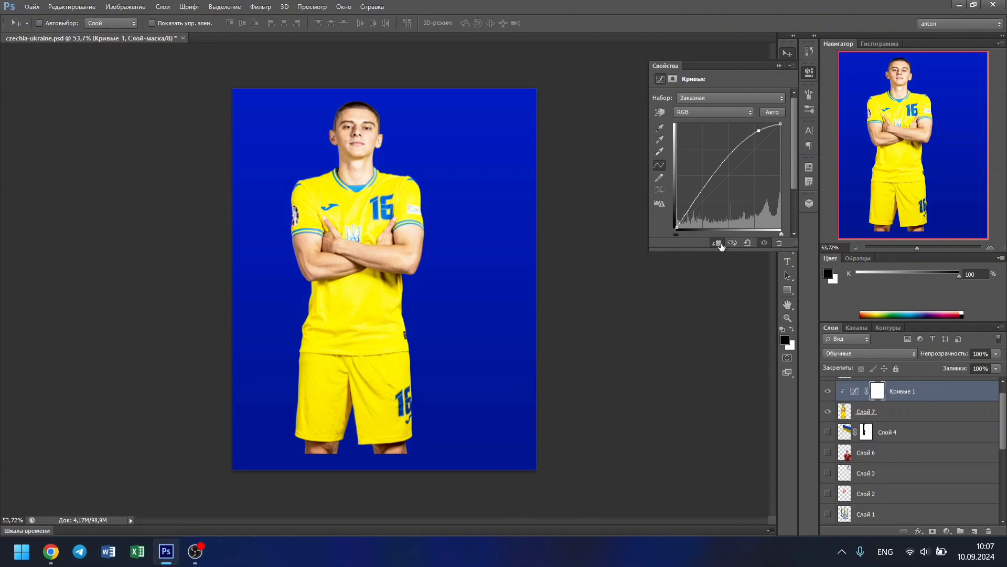
{"action": "key", "text": "ctrl+i"}
{"action": "left_click", "coordinate": [780, 66]}
Step: Paint white onto the curves mask over the player's eyes with a brush
{"action": "key", "text": "b"}
{"action": "key", "text": "x"}
{"action": "scroll", "coordinate": [362, 137], "scroll_direction": "up", "scroll_amount": 3}
{"action": "scroll", "coordinate": [351, 180], "scroll_direction": "up", "scroll_amount": 3}
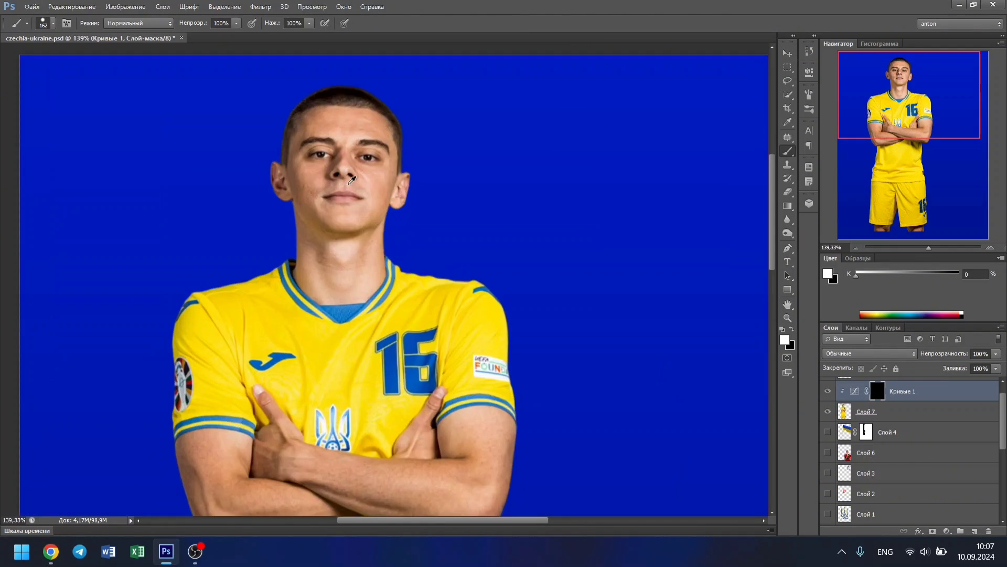
{"action": "scroll", "coordinate": [352, 180], "scroll_direction": "up", "scroll_amount": 3}
{"action": "right_click", "coordinate": [357, 230]}
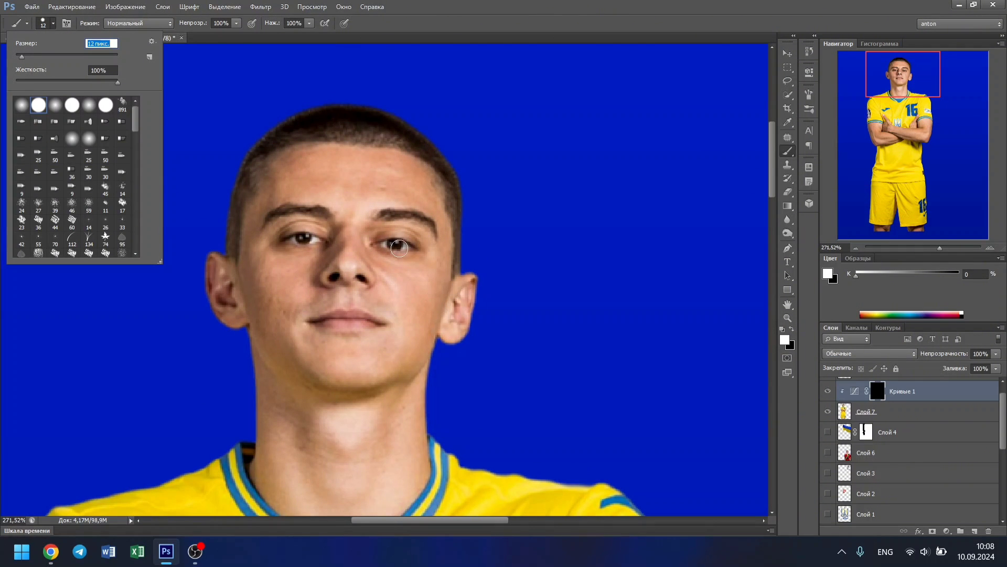
{"action": "key", "text": "Return"}
{"action": "scroll", "coordinate": [403, 234], "scroll_direction": "up", "scroll_amount": 5}
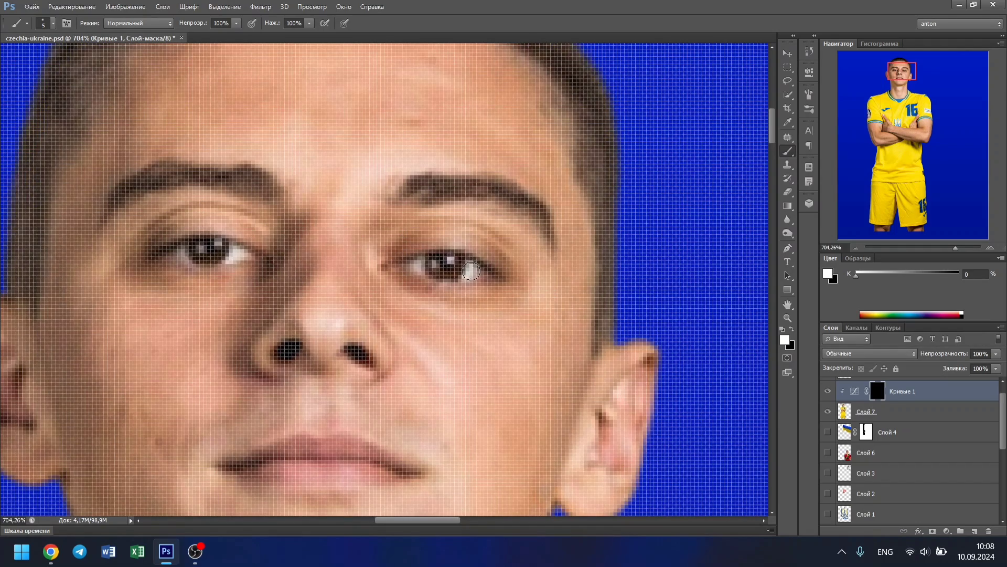
{"action": "scroll", "coordinate": [234, 250], "scroll_direction": "down", "scroll_amount": 3}
{"action": "scroll", "coordinate": [224, 284], "scroll_direction": "up", "scroll_amount": 4}
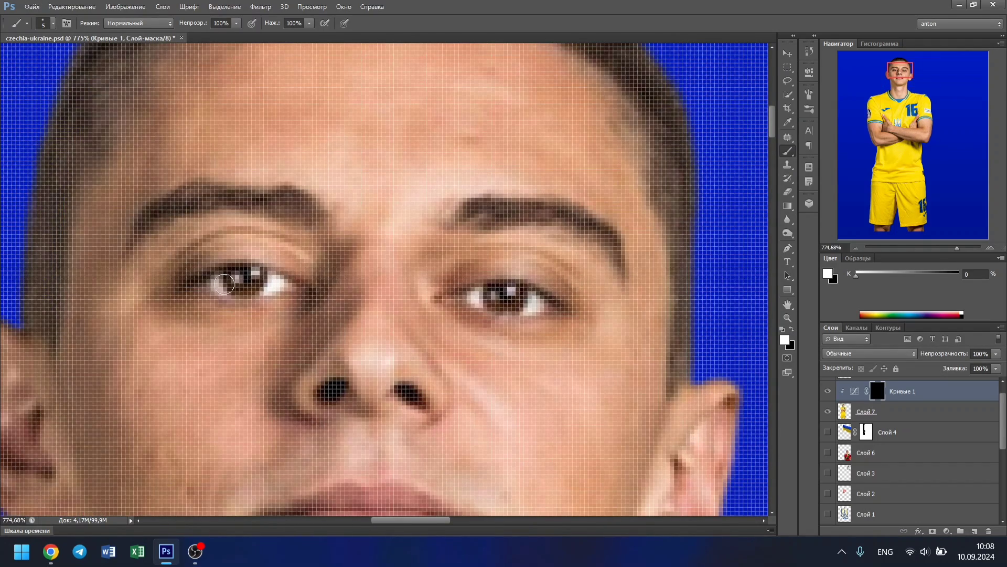
{"action": "scroll", "coordinate": [524, 303], "scroll_direction": "down", "scroll_amount": 5}
{"action": "scroll", "coordinate": [612, 319], "scroll_direction": "down", "scroll_amount": 1}
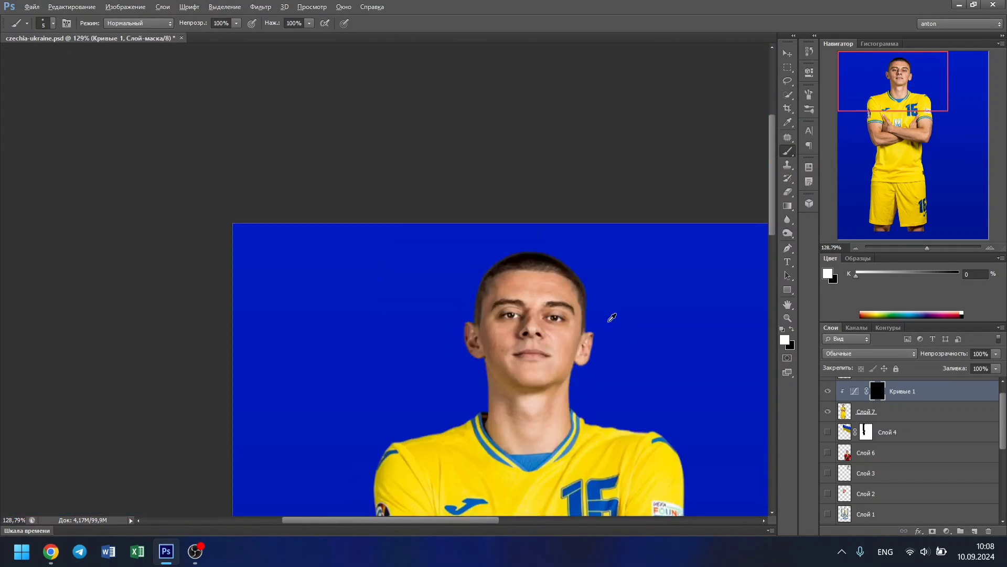
{"action": "scroll", "coordinate": [612, 319], "scroll_direction": "up", "scroll_amount": 1}
{"action": "scroll", "coordinate": [682, 262], "scroll_direction": "up", "scroll_amount": 1}
Step: Add a clipped Brightness/Contrast layer, then delete it
{"action": "left_click", "coordinate": [946, 531]}
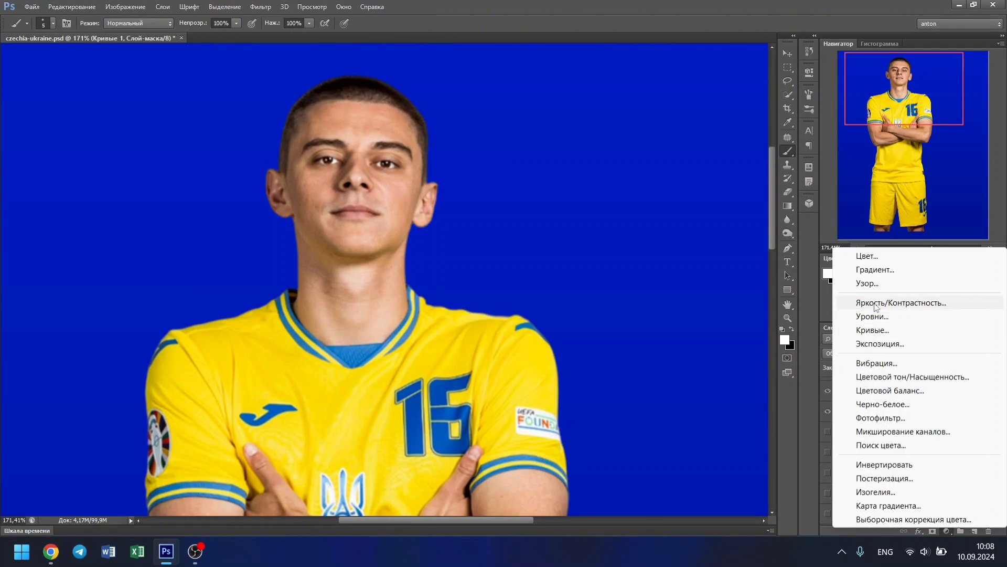
{"action": "left_click", "coordinate": [888, 302]}
{"action": "left_click", "coordinate": [716, 243]}
{"action": "scroll", "coordinate": [411, 197], "scroll_direction": "up", "scroll_amount": 5}
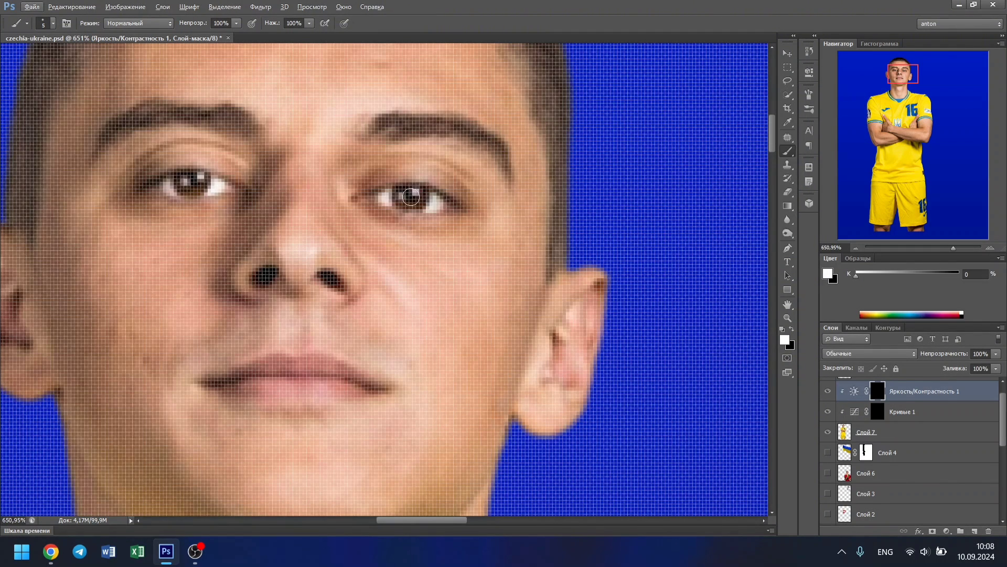
{"action": "scroll", "coordinate": [222, 180], "scroll_direction": "down", "scroll_amount": 4}
{"action": "right_click", "coordinate": [923, 391]}
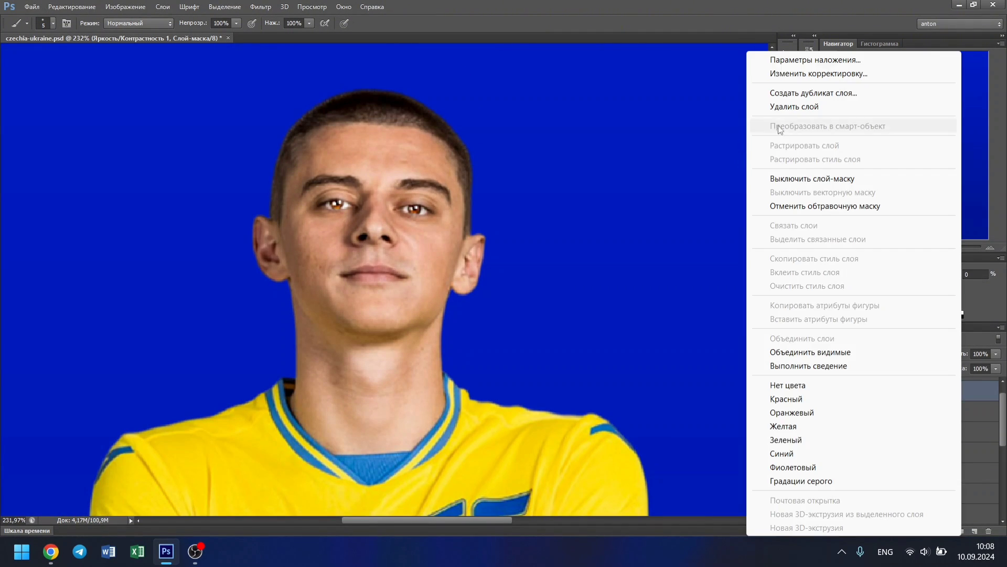
{"action": "left_click", "coordinate": [776, 106]}
Step: Select the highlights with Color Range and add Brightness/Contrast 1 above Curves 1
{"action": "left_click", "coordinate": [844, 411], "text": "ctrl"}
{"action": "left_click", "coordinate": [224, 6]}
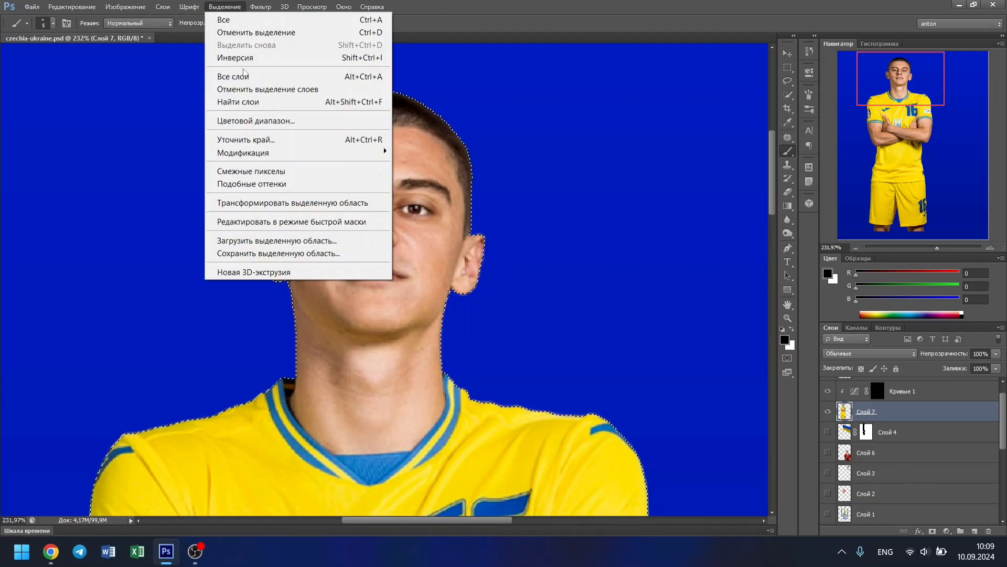
{"action": "left_click", "coordinate": [247, 149]}
{"action": "left_click", "coordinate": [680, 128]}
{"action": "left_click", "coordinate": [653, 247]}
{"action": "left_click", "coordinate": [771, 136]}
{"action": "left_click", "coordinate": [947, 531]}
{"action": "left_click", "coordinate": [892, 298]}
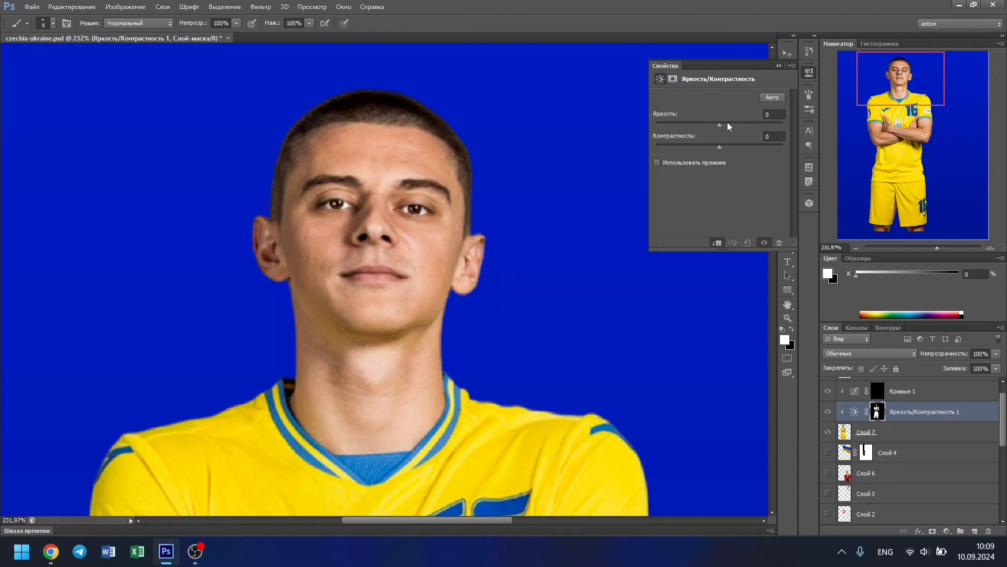
{"action": "left_click", "coordinate": [673, 78]}
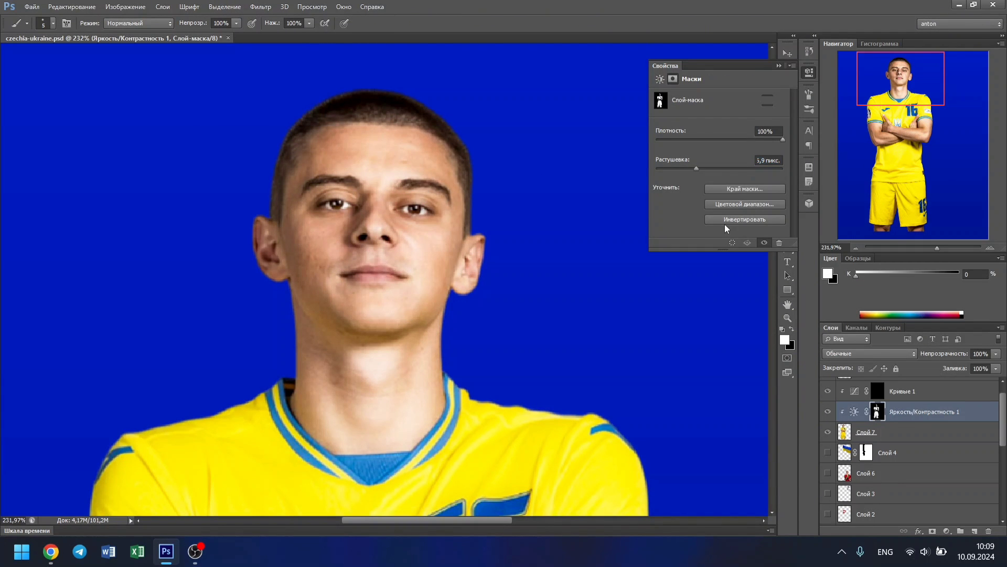
{"action": "left_click", "coordinate": [779, 66]}
{"action": "left_click_drag", "start_coordinate": [919, 411], "coordinate": [919, 382]}
Step: Select the shadows and add Brightness/Contrast 2, darker with more contrast and a feathered mask, on top
{"action": "left_click", "coordinate": [845, 432], "text": "ctrl"}
{"action": "left_click", "coordinate": [225, 6]}
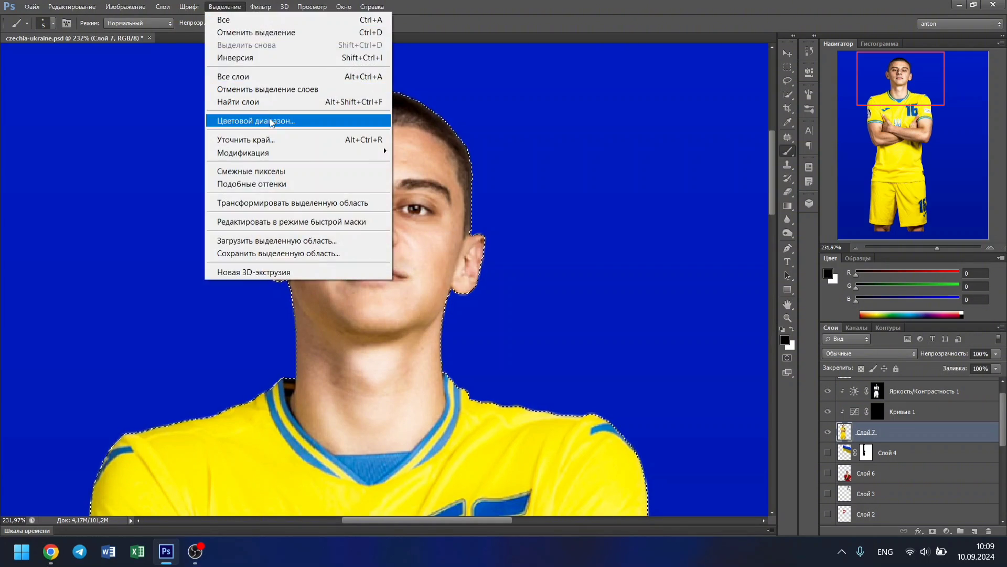
{"action": "left_click", "coordinate": [262, 119]}
{"action": "left_click", "coordinate": [680, 128]}
{"action": "left_click", "coordinate": [652, 270]}
{"action": "left_click", "coordinate": [793, 133]}
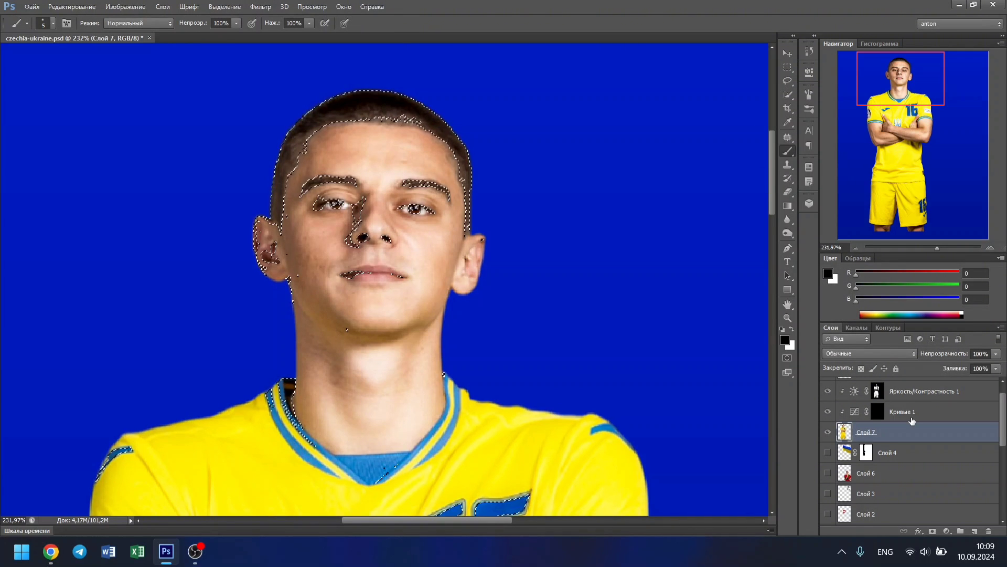
{"action": "left_click", "coordinate": [947, 531]}
{"action": "left_click", "coordinate": [892, 266]}
{"action": "left_click_drag", "start_coordinate": [719, 122], "coordinate": [695, 122]}
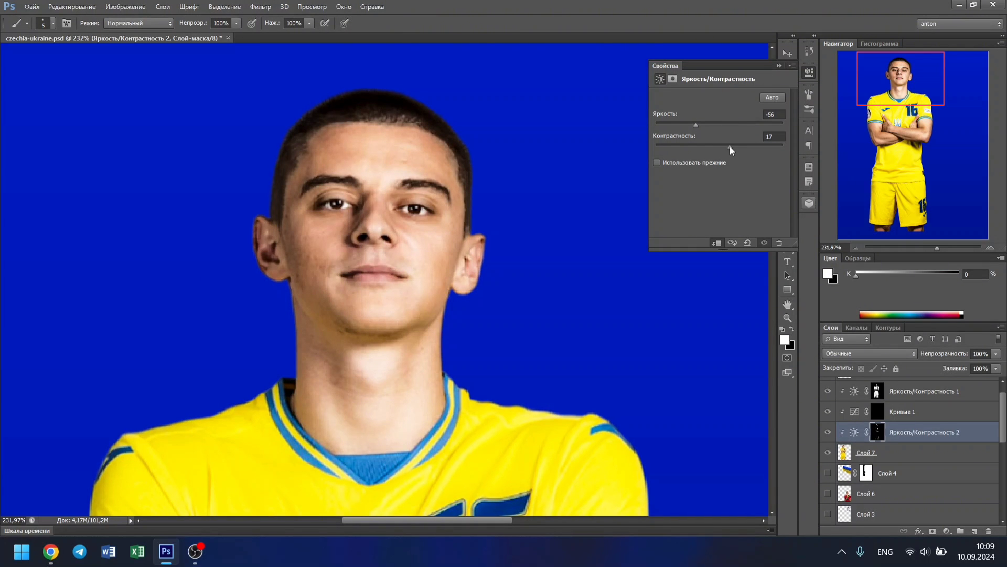
{"action": "left_click", "coordinate": [673, 79]}
{"action": "left_click_drag", "start_coordinate": [656, 168], "coordinate": [695, 168]}
{"action": "left_click", "coordinate": [828, 432]}
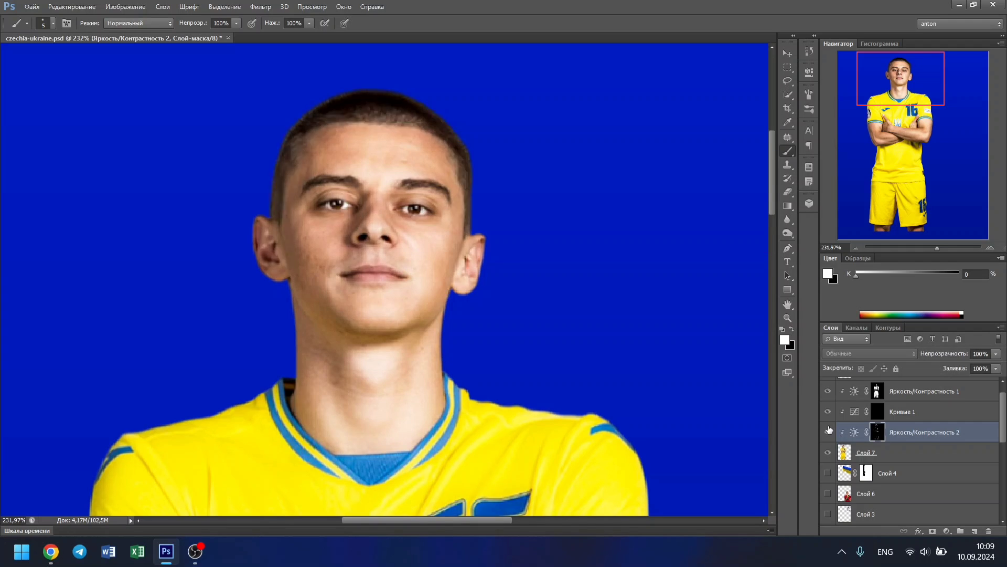
{"action": "left_click_drag", "start_coordinate": [943, 438], "coordinate": [923, 391]}
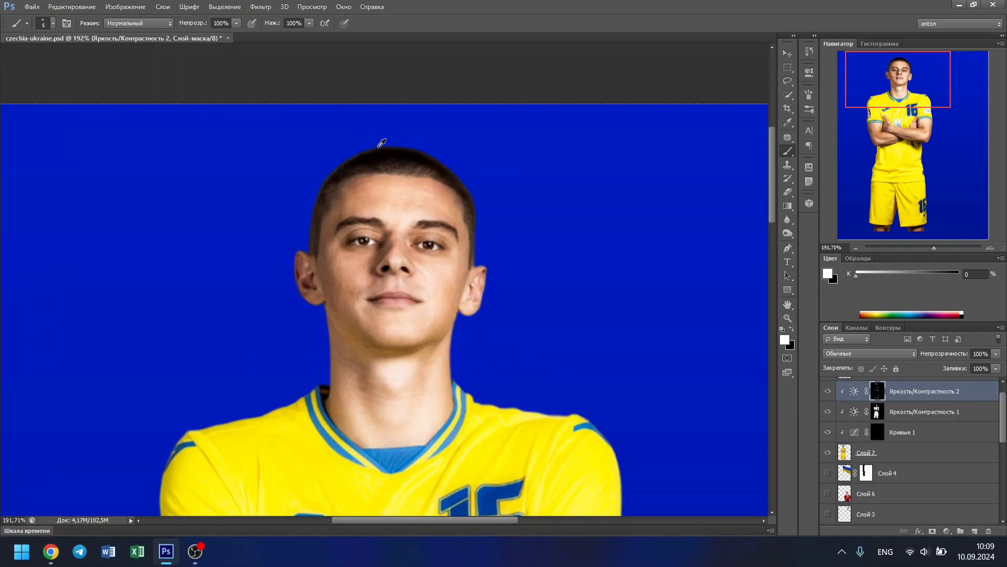
Step: Add a Selective Color layer adjusting the yellows' cyan, magenta, yellow and black amounts
{"action": "scroll", "coordinate": [367, 237], "scroll_direction": "down", "scroll_amount": 3}
{"action": "scroll", "coordinate": [368, 236], "scroll_direction": "up", "scroll_amount": 2}
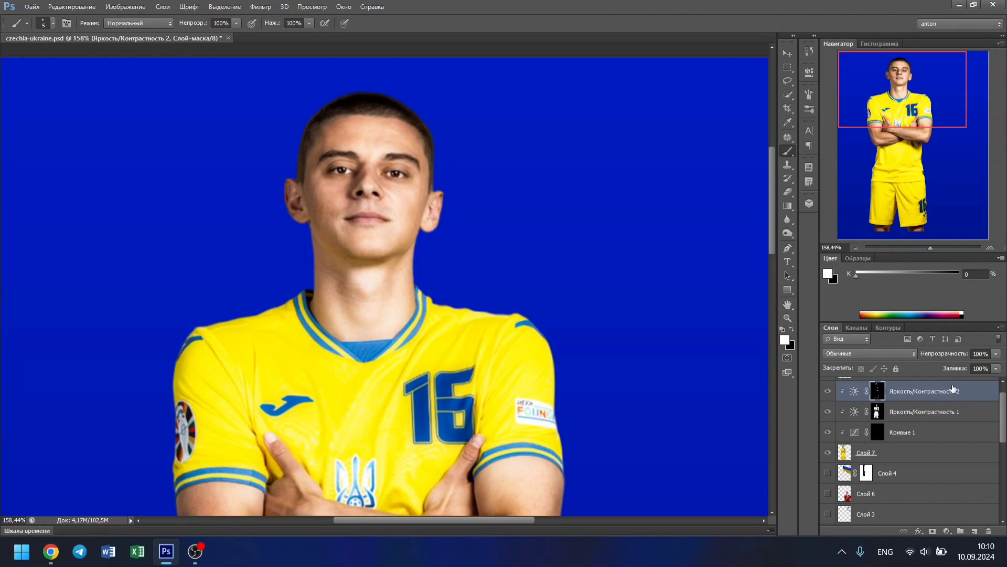
{"action": "left_click", "coordinate": [946, 531]}
{"action": "left_click", "coordinate": [900, 515]}
{"action": "left_click", "coordinate": [715, 134]}
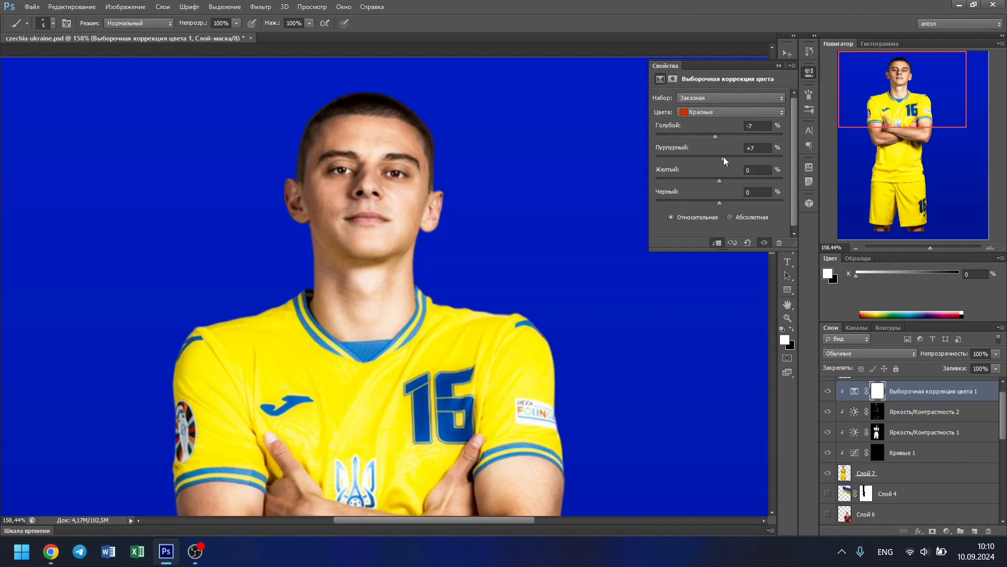
{"action": "left_click", "coordinate": [732, 111]}
{"action": "left_click", "coordinate": [725, 123]}
{"action": "left_click_drag", "start_coordinate": [713, 135], "coordinate": [714, 137]}
{"action": "left_click_drag", "start_coordinate": [720, 158], "coordinate": [711, 202]}
{"action": "left_click", "coordinate": [779, 65]}
{"action": "right_click", "coordinate": [924, 391]}
Step: Fill Layer 9 with grey and set its blend mode to Overlay
{"action": "left_click", "coordinate": [750, 205]}
{"action": "left_click", "coordinate": [72, 6]}
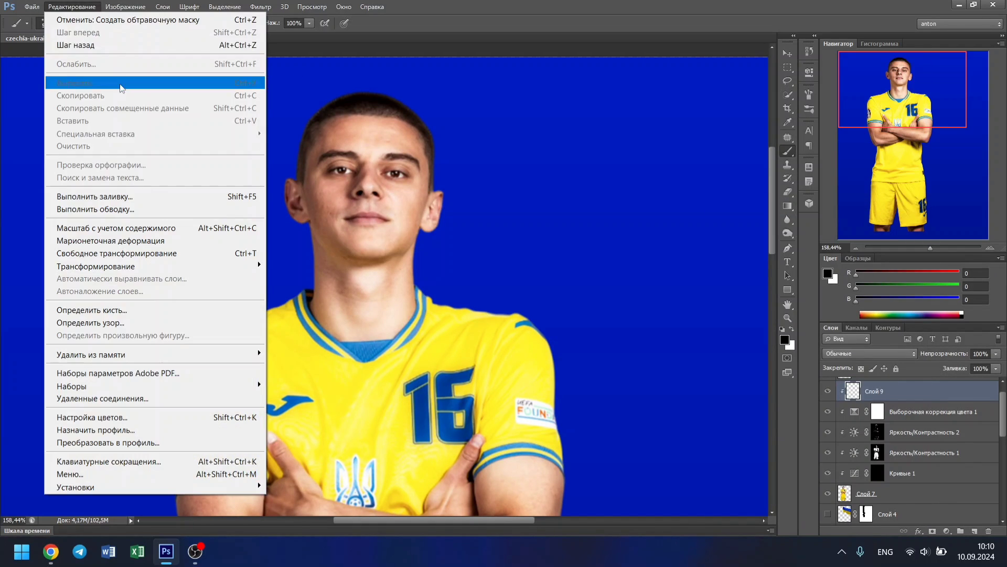
{"action": "left_click", "coordinate": [68, 194]}
{"action": "left_click", "coordinate": [590, 161]}
{"action": "left_click", "coordinate": [869, 354]}
{"action": "left_click", "coordinate": [840, 174]}
Step: Burn shadows into the player's shirt, arms and face on the grey overlay layer
{"action": "key", "text": "o"}
{"action": "left_click", "coordinate": [47, 24]}
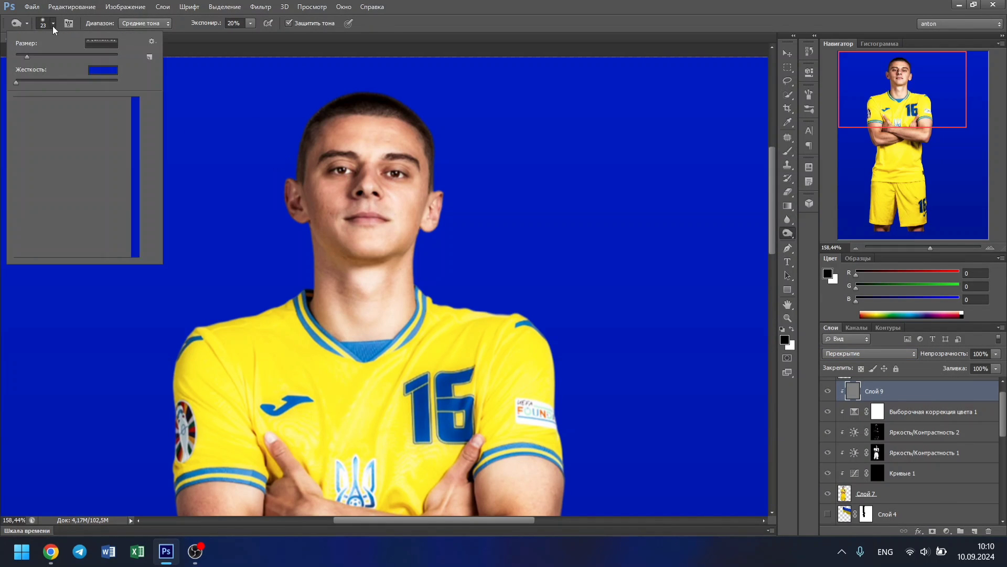
{"action": "key", "text": "Escape"}
{"action": "scroll", "coordinate": [522, 299], "scroll_direction": "down", "scroll_amount": 4}
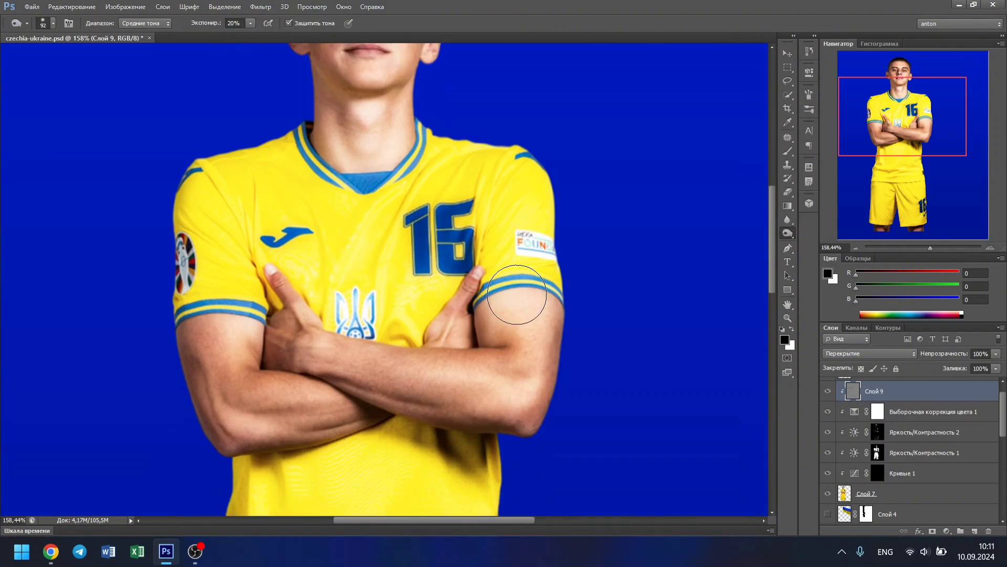
{"action": "scroll", "coordinate": [522, 299], "scroll_direction": "down", "scroll_amount": 4}
{"action": "scroll", "coordinate": [427, 342], "scroll_direction": "down", "scroll_amount": 2}
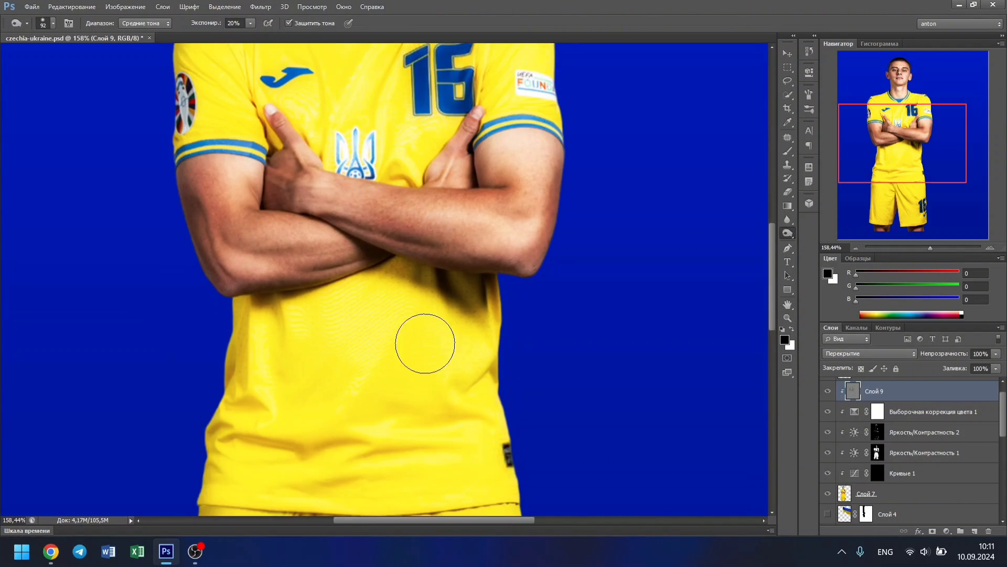
{"action": "scroll", "coordinate": [465, 308], "scroll_direction": "down", "scroll_amount": 1}
{"action": "scroll", "coordinate": [404, 180], "scroll_direction": "up", "scroll_amount": 5}
{"action": "scroll", "coordinate": [301, 369], "scroll_direction": "up", "scroll_amount": 1}
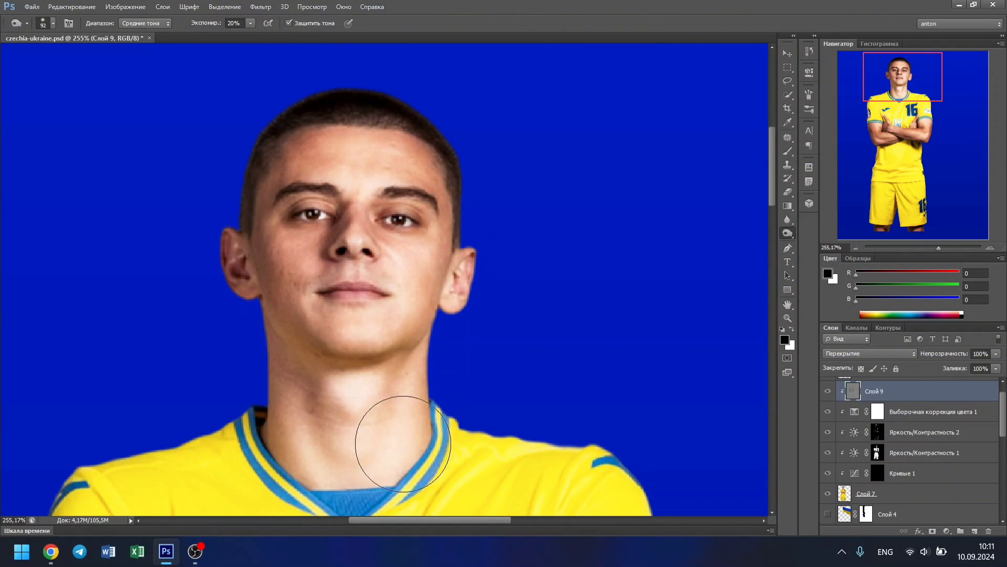
Step: Lighten highlights on the player with the Dodge tool at brush size 88
{"action": "right_click", "coordinate": [787, 233]}
{"action": "left_click", "coordinate": [829, 230]}
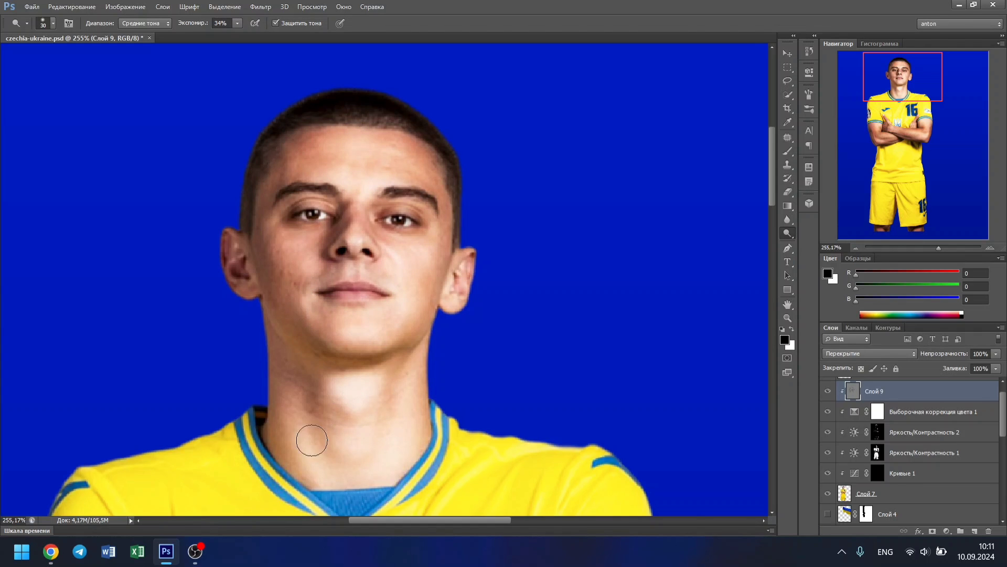
{"action": "scroll", "coordinate": [464, 418], "scroll_direction": "down", "scroll_amount": 1, "text": "alt"}
{"action": "scroll", "coordinate": [285, 192], "scroll_direction": "down", "scroll_amount": 3}
{"action": "scroll", "coordinate": [285, 191], "scroll_direction": "down", "scroll_amount": 3}
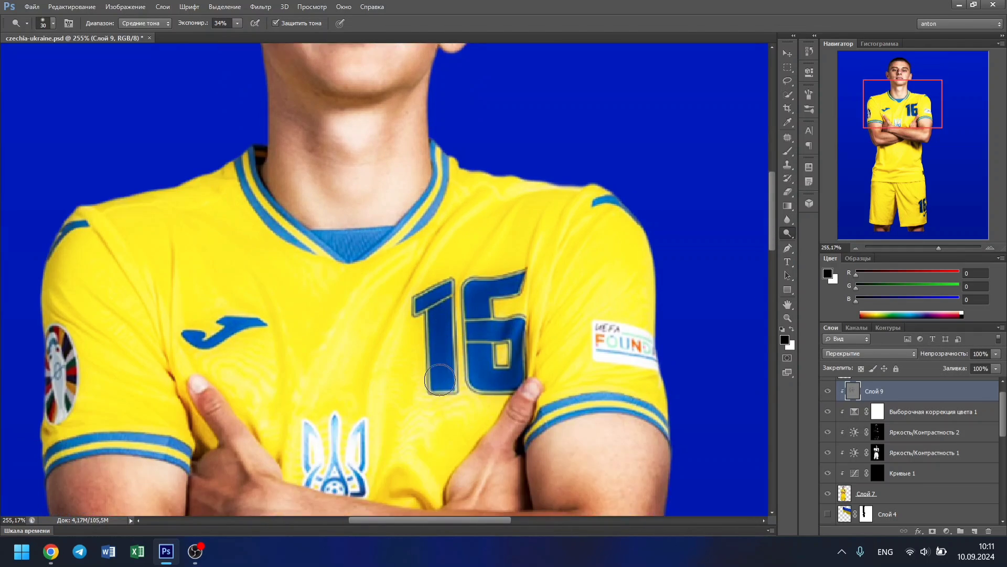
{"action": "scroll", "coordinate": [285, 191], "scroll_direction": "down", "scroll_amount": 2, "text": "alt"}
{"action": "left_click", "coordinate": [52, 23]}
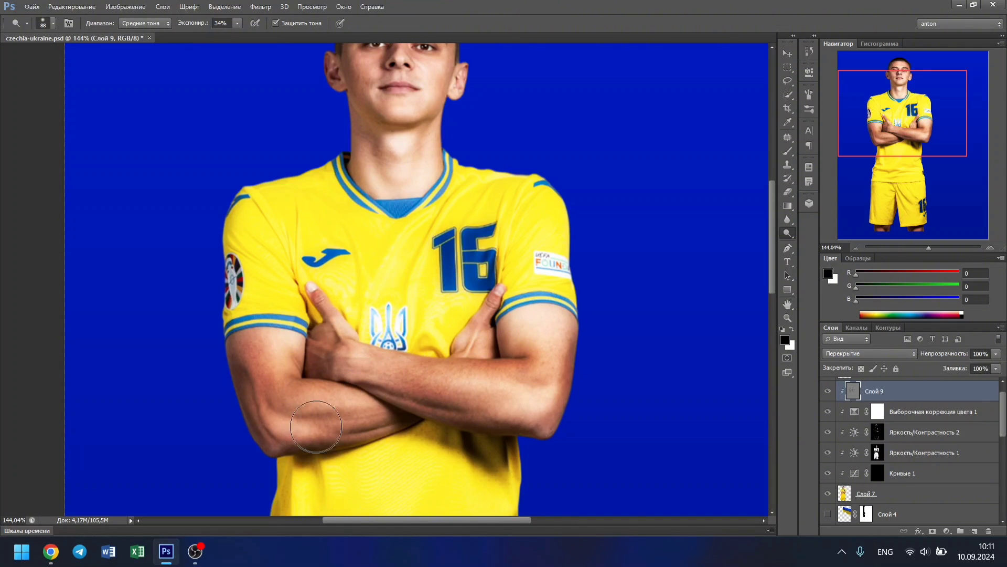
{"action": "scroll", "coordinate": [389, 397], "scroll_direction": "down", "scroll_amount": 3, "text": "alt"}
{"action": "scroll", "coordinate": [868, 434], "scroll_direction": "up", "scroll_amount": 1}
Step: Replace a stray Curves layer with a clipped Levels adjustment at gamma 1.23
{"action": "left_click", "coordinate": [946, 529]}
{"action": "left_click", "coordinate": [850, 326]}
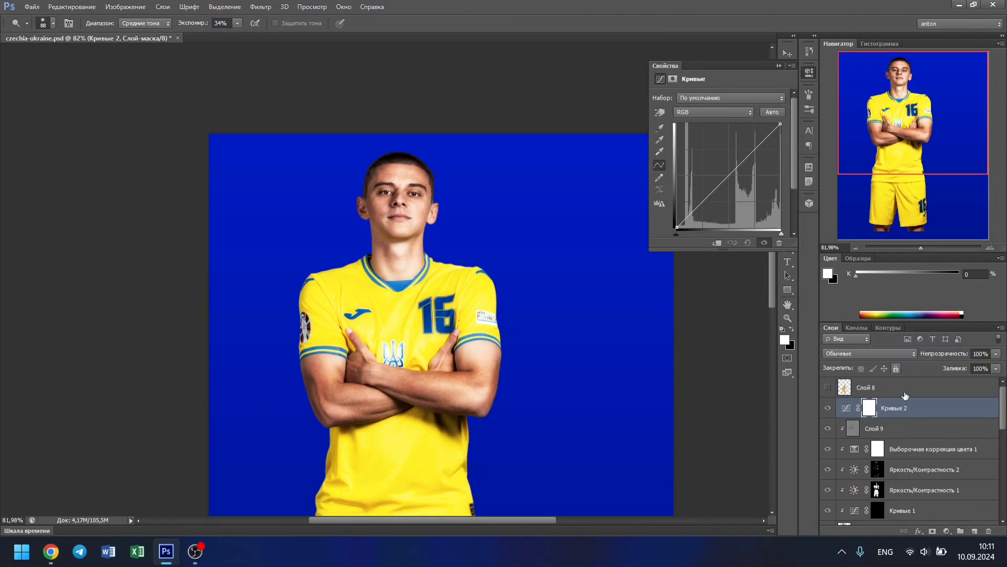
{"action": "left_click", "coordinate": [988, 531]}
{"action": "left_click", "coordinate": [479, 201]}
{"action": "left_click", "coordinate": [946, 529]}
{"action": "left_click", "coordinate": [850, 313]}
{"action": "left_click_drag", "start_coordinate": [714, 176], "coordinate": [708, 176]}
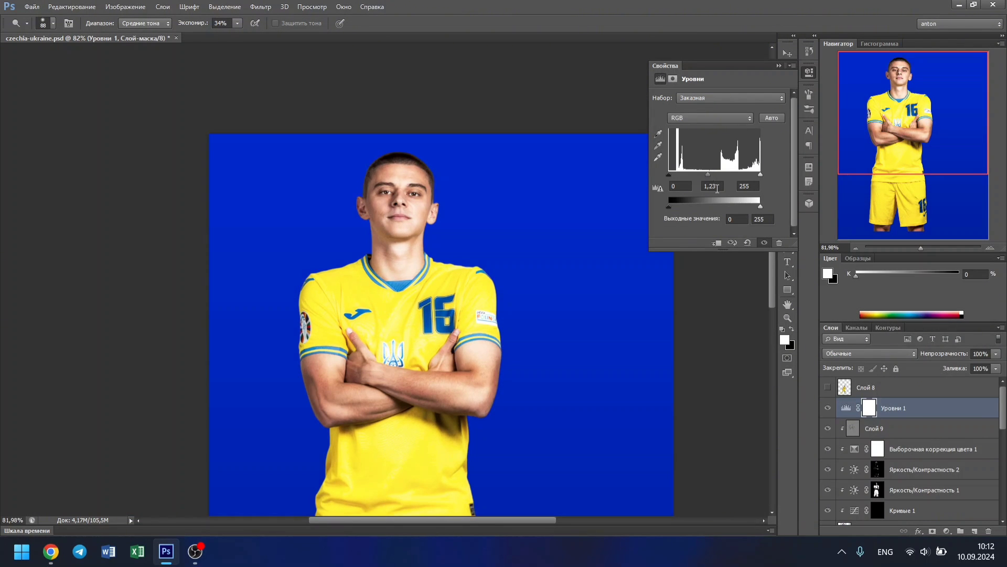
{"action": "left_click", "coordinate": [779, 65]}
{"action": "key", "text": "ctrl+alt+g"}
Step: Add a second Selective Color adjustment shifting the Reds and Yellows colour amounts
{"action": "left_click", "coordinate": [947, 529]}
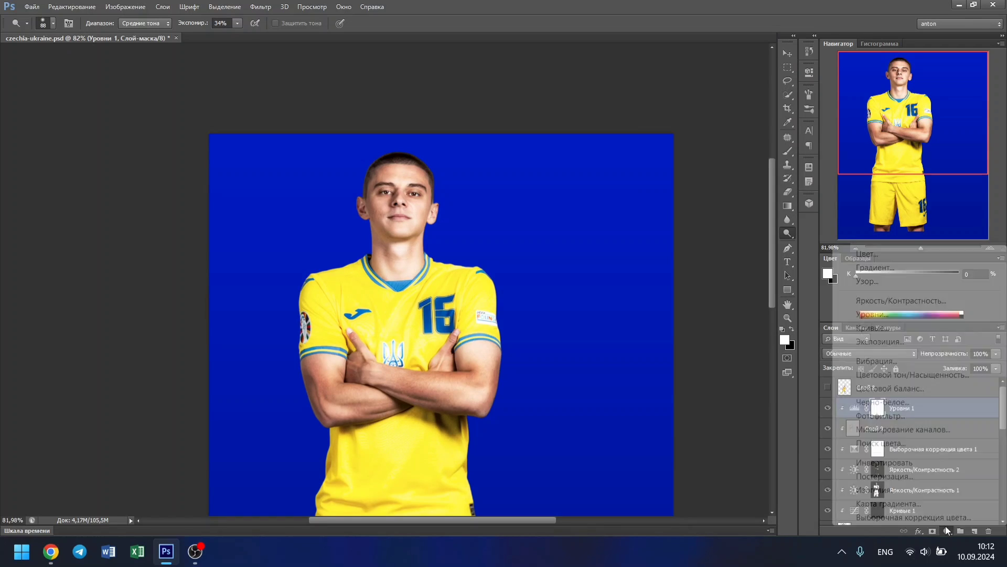
{"action": "left_click", "coordinate": [860, 504]}
{"action": "left_click", "coordinate": [717, 112]}
{"action": "left_click", "coordinate": [717, 124]}
{"action": "mouse_move", "coordinate": [720, 136]}
{"action": "left_mouse_down"}
{"action": "mouse_move", "coordinate": [709, 137]}
{"action": "mouse_move", "coordinate": [726, 159]}
{"action": "left_mouse_up"}
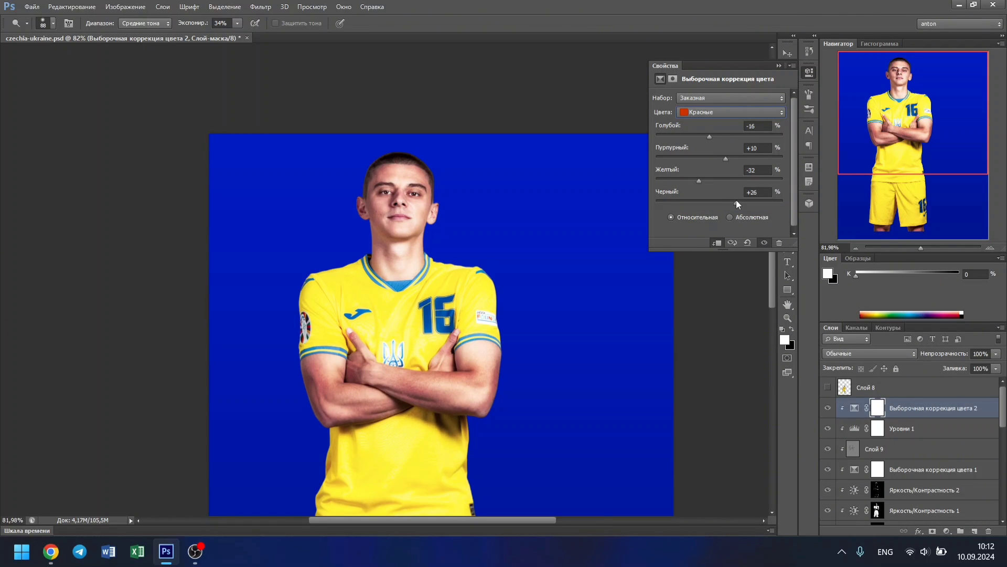
{"action": "key", "text": "alt+3"}
{"action": "left_click_drag", "start_coordinate": [711, 206], "coordinate": [715, 206]}
{"action": "left_click", "coordinate": [809, 72]}
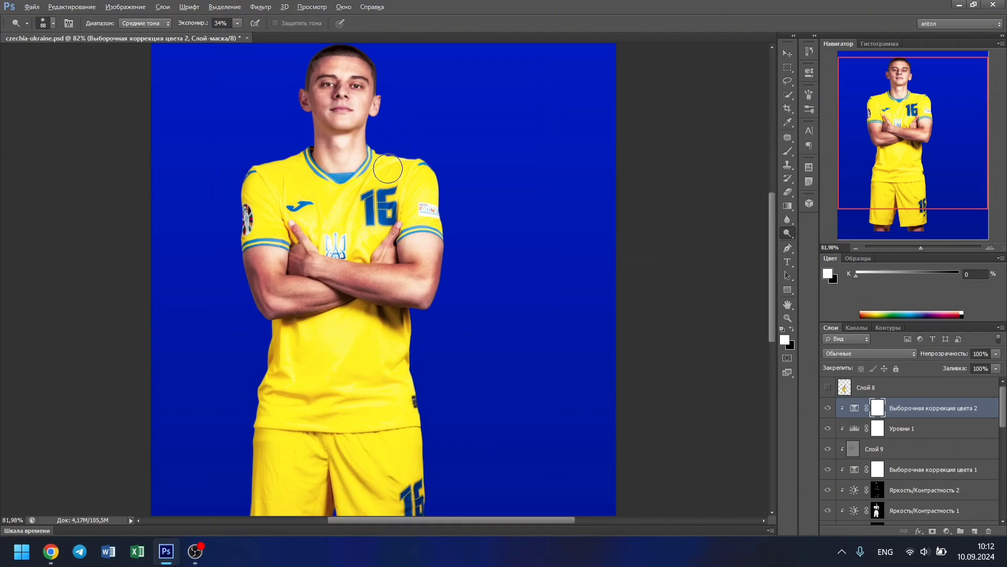
Step: Add a 3Strip.look Color Lookup adjustment clipped to the layers below
{"action": "left_click", "coordinate": [947, 530]}
{"action": "left_click", "coordinate": [881, 443]}
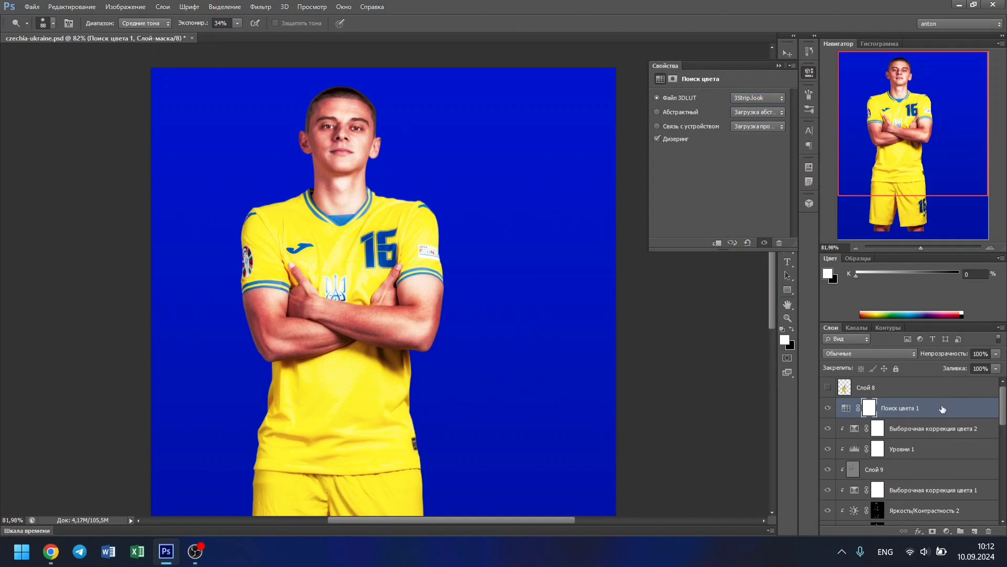
{"action": "key", "text": "ctrl+alt+g"}
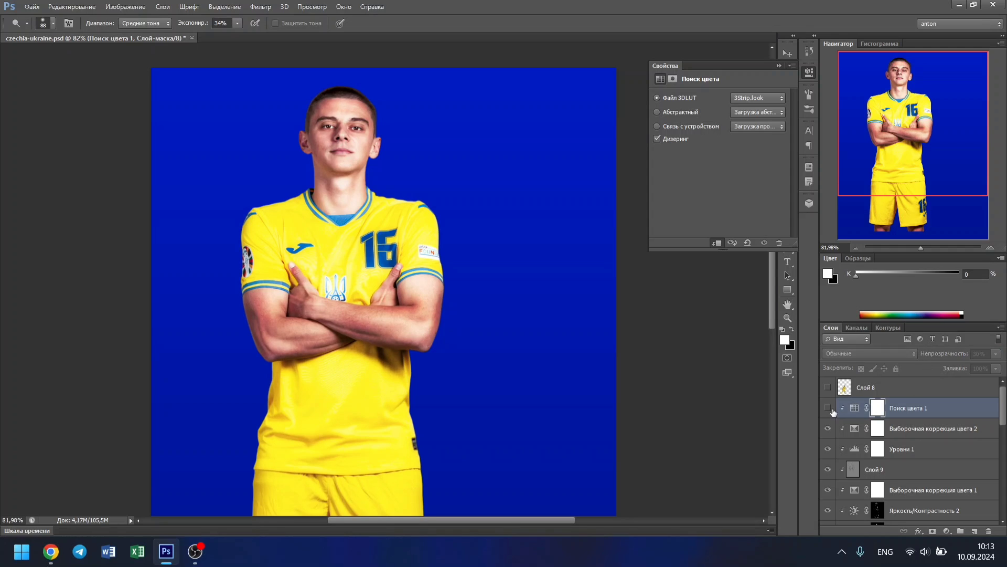
{"action": "scroll", "coordinate": [523, 220], "scroll_direction": "down", "scroll_amount": 3}
Step: Name the player group 'mykolenko' and reorder the Прямоугольник 1 rectangle layers beneath it
{"action": "key", "text": "v"}
{"action": "scroll", "coordinate": [899, 495], "scroll_direction": "down", "scroll_amount": 2}
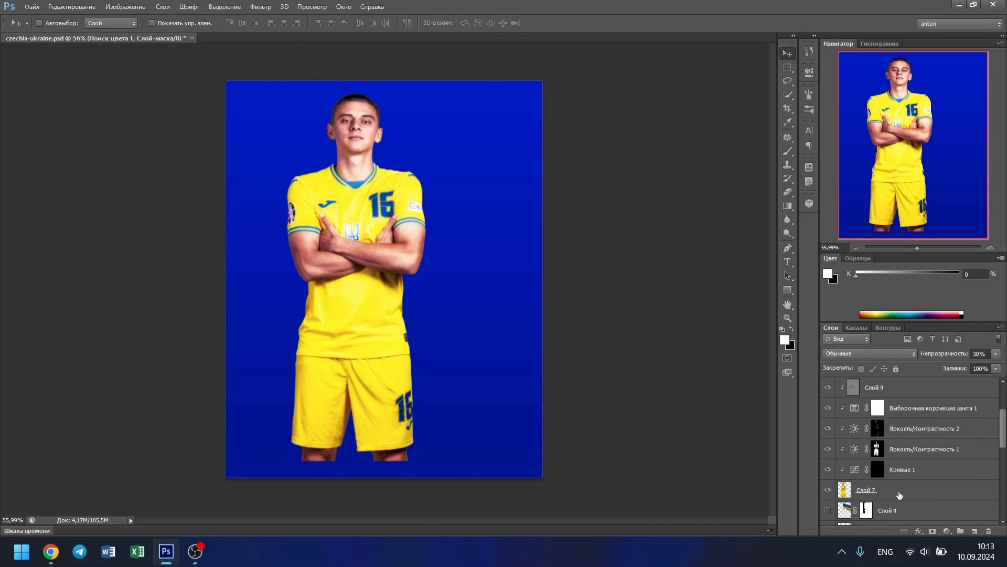
{"action": "left_click", "coordinate": [899, 495]}
{"action": "scroll", "coordinate": [899, 495], "scroll_direction": "down", "scroll_amount": 5}
{"action": "type", "text": "kolen"}
{"action": "key", "text": "Return"}
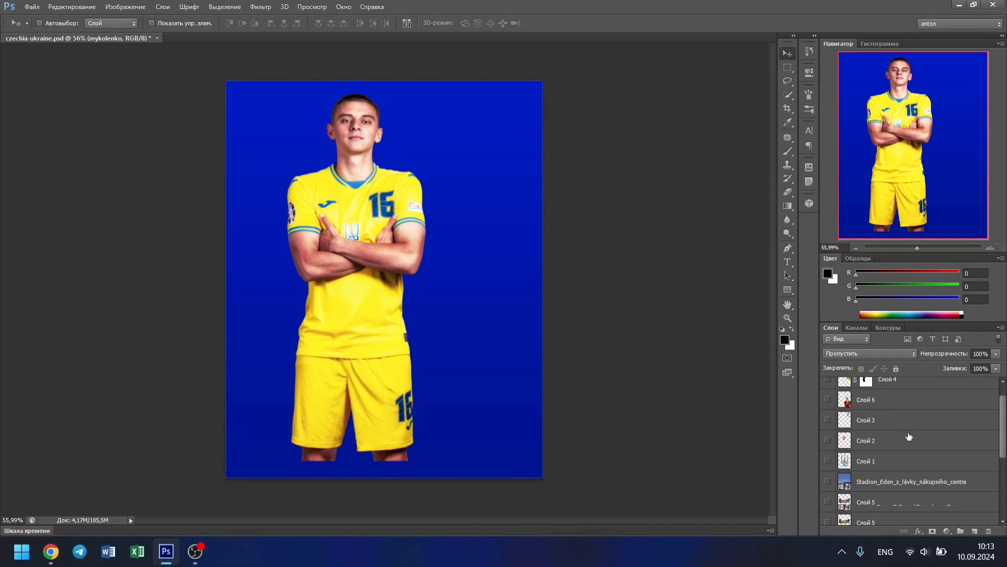
{"action": "scroll", "coordinate": [899, 462], "scroll_direction": "down", "scroll_amount": 3}
{"action": "left_click_drag", "start_coordinate": [887, 504], "coordinate": [846, 416]}
{"action": "scroll", "coordinate": [899, 462], "scroll_direction": "down", "scroll_amount": 3}
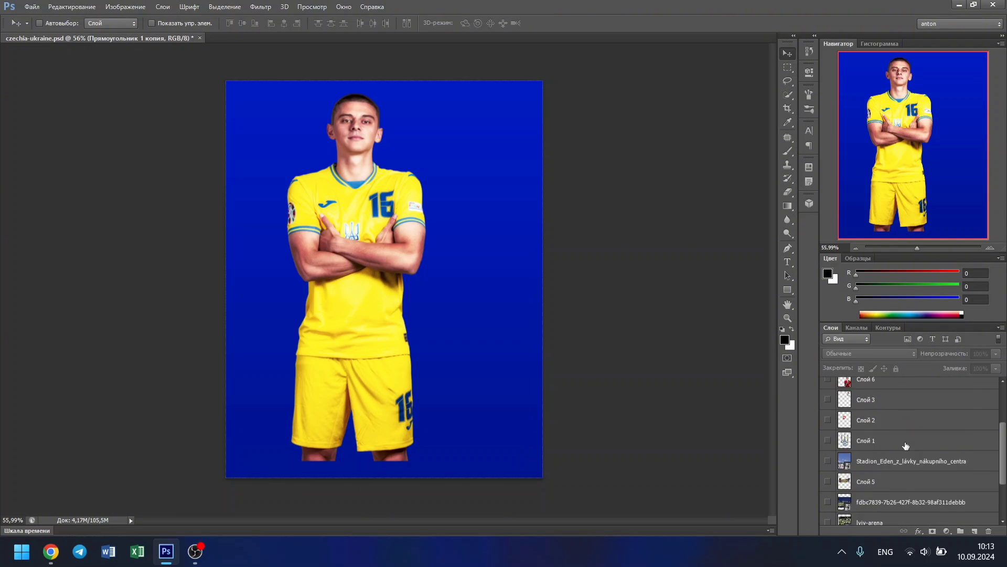
{"action": "left_click_drag", "start_coordinate": [892, 472], "coordinate": [840, 425]}
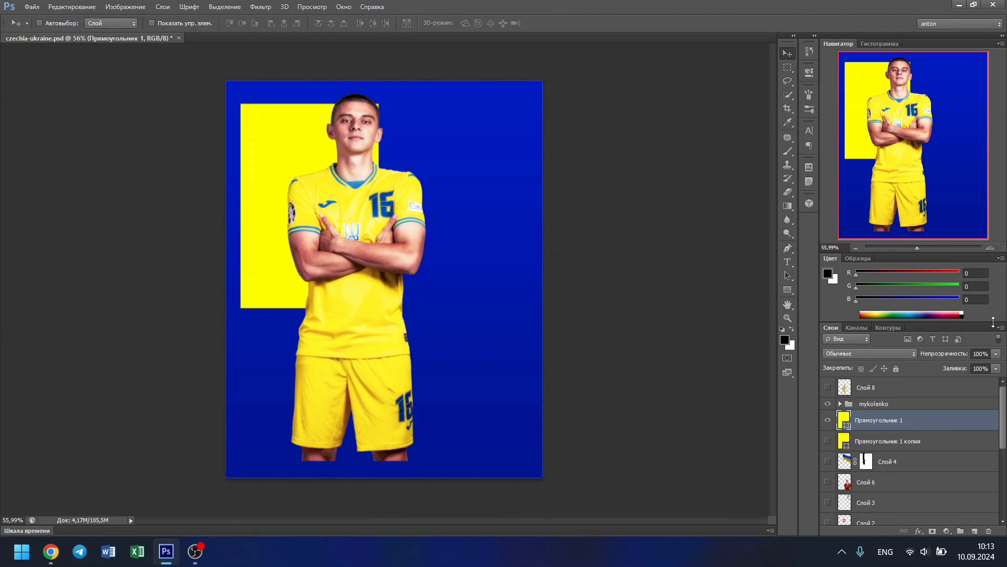
{"action": "left_click", "coordinate": [892, 404]}
Step: Scale the mykolenko group to about 132% and reposition it on the left
{"action": "key", "text": "ctrl+t"}
{"action": "left_click_drag", "start_coordinate": [542, 477], "coordinate": [590, 512]}
{"action": "scroll", "coordinate": [450, 247], "scroll_direction": "down", "scroll_amount": 2}
{"action": "left_click_drag", "start_coordinate": [449, 248], "coordinate": [404, 244]}
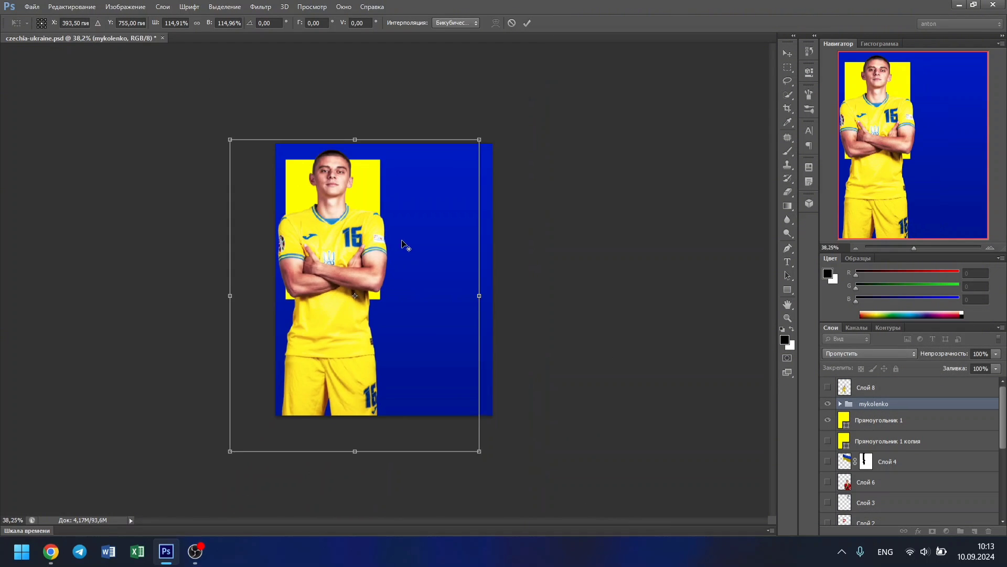
{"action": "left_click_drag", "start_coordinate": [479, 450], "coordinate": [513, 490]}
{"action": "scroll", "coordinate": [421, 219], "scroll_direction": "up", "scroll_amount": 2}
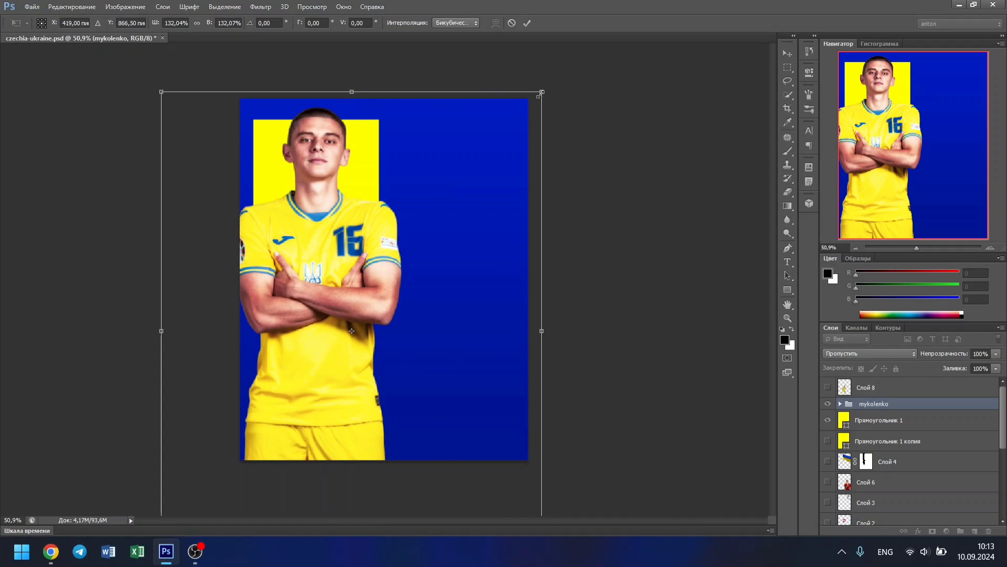
{"action": "left_click_drag", "start_coordinate": [541, 94], "coordinate": [534, 90]}
{"action": "key", "text": "Return"}
Step: Open and dismiss the player layer's context menu twice without changes
{"action": "right_click", "coordinate": [892, 403]}
{"action": "key", "text": "Escape"}
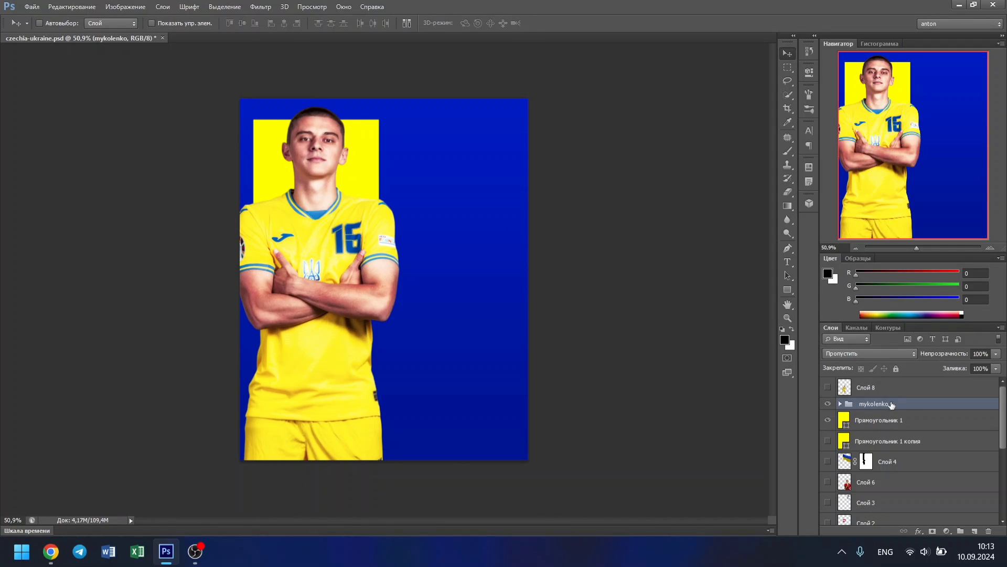
{"action": "right_click", "coordinate": [892, 404]}
{"action": "key", "text": "Escape"}
Step: Mask the mykolenko group to the yellow rectangle's shape
{"action": "left_click", "coordinate": [843, 418]}
{"action": "left_click", "coordinate": [843, 420], "text": "ctrl"}
{"action": "left_click", "coordinate": [910, 409]}
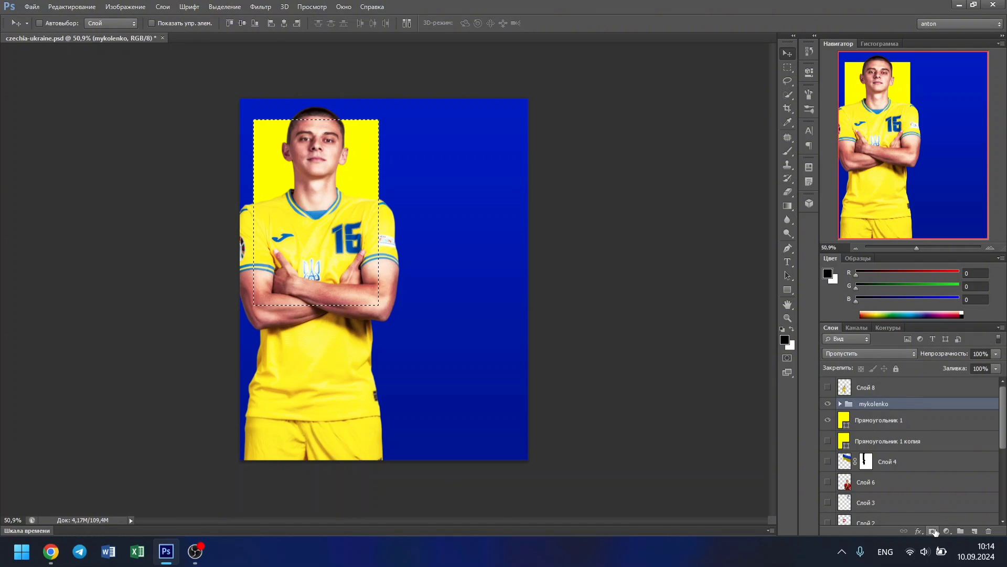
{"action": "left_click", "coordinate": [932, 531]}
Step: Set up the Brush tool with a large 143 brush size
{"action": "key", "text": "b"}
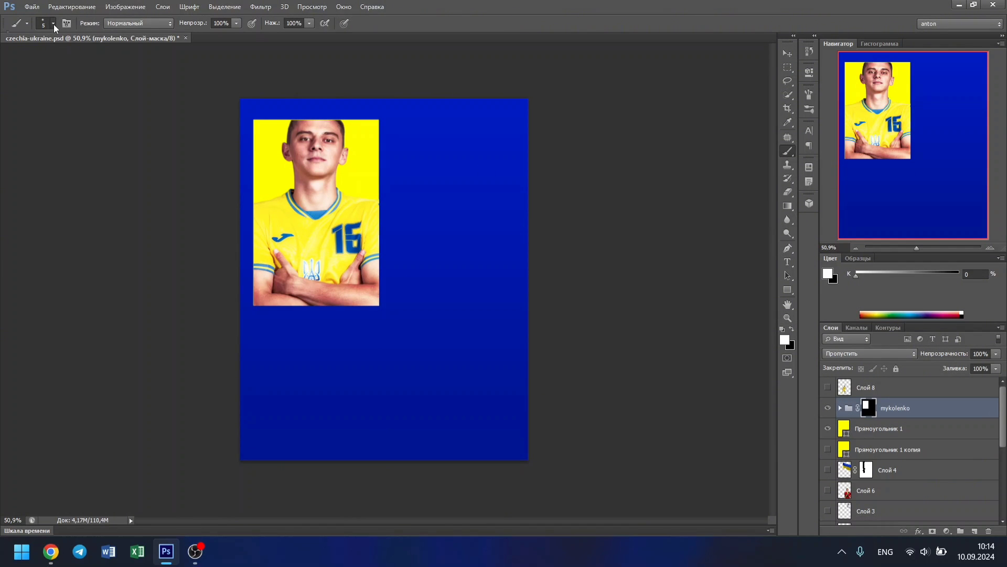
{"action": "left_click", "coordinate": [53, 23]}
{"action": "scroll", "coordinate": [346, 173], "scroll_direction": "up", "scroll_amount": 1, "text": "alt"}
{"action": "scroll", "coordinate": [266, 139], "scroll_direction": "up", "scroll_amount": 1, "text": "alt"}
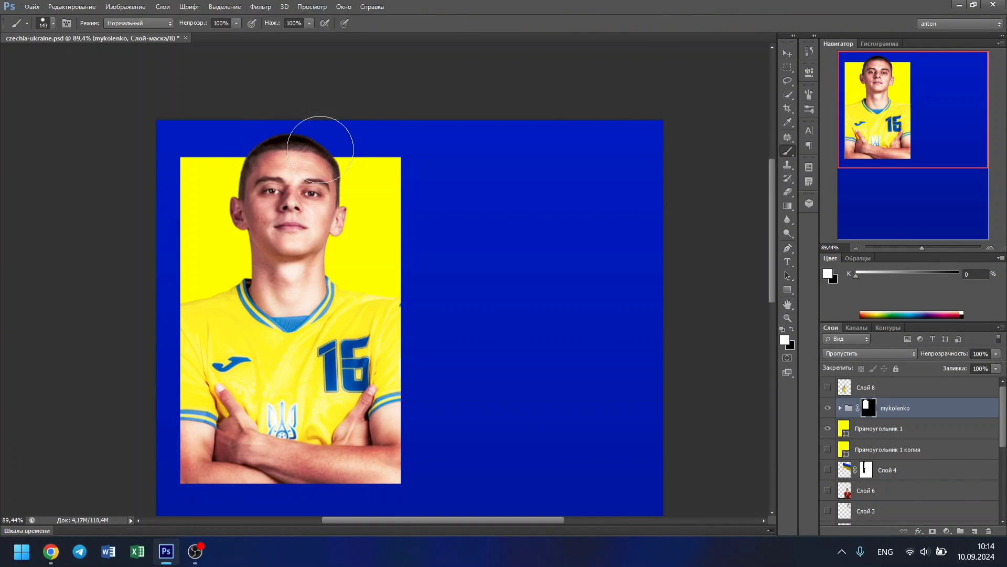
{"action": "scroll", "coordinate": [320, 150], "scroll_direction": "down", "scroll_amount": 2, "text": "alt"}
{"action": "scroll", "coordinate": [368, 263], "scroll_direction": "up", "scroll_amount": 1, "text": "alt"}
Step: Check the fill colours of Прямоугольник 1 and its copy, keeping the yellow
{"action": "left_click", "coordinate": [878, 428]}
{"action": "key", "text": "u"}
{"action": "left_click", "coordinate": [107, 23]}
{"action": "left_click", "coordinate": [174, 44]}
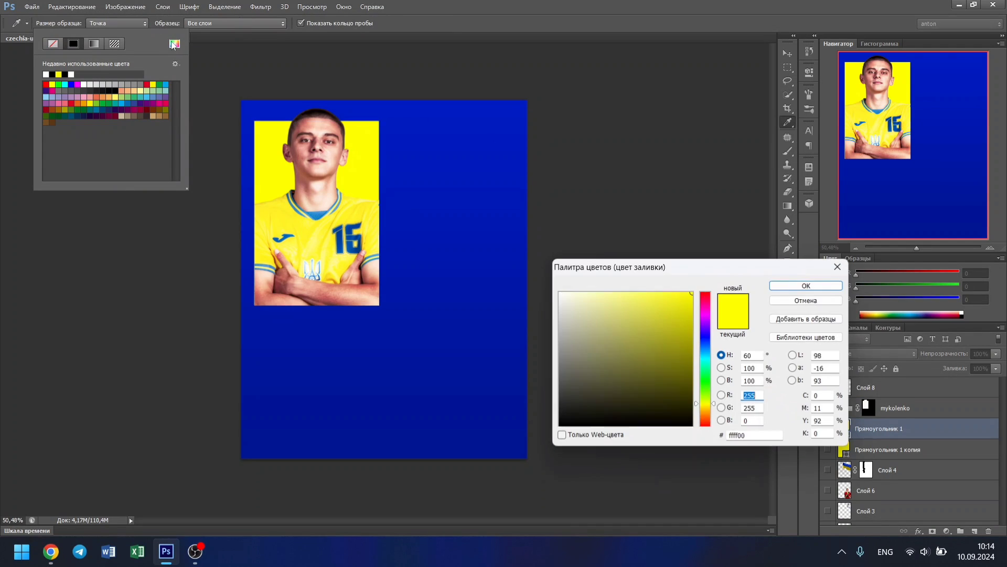
{"action": "left_click", "coordinate": [797, 285]}
{"action": "left_click", "coordinate": [381, 183]}
{"action": "key", "text": "alt+bracketleft"}
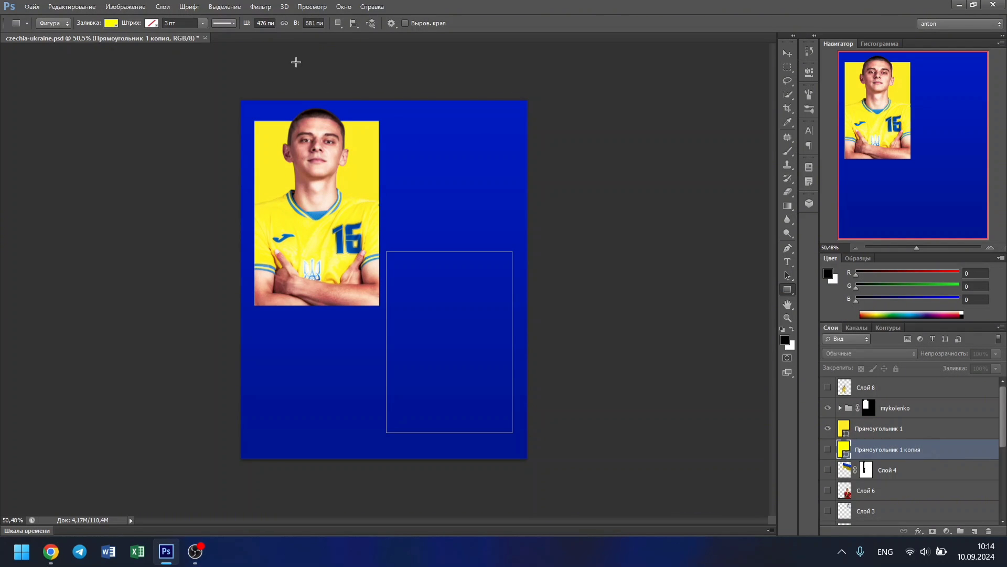
{"action": "left_click", "coordinate": [111, 24]}
{"action": "left_click", "coordinate": [174, 43]}
{"action": "left_click", "coordinate": [787, 288]}
{"action": "left_click", "coordinate": [258, 39]}
Step: Group mykolenko with Прямоугольник 1, then raise and show the goalkeeper layer Слой 6
{"action": "key", "text": "v"}
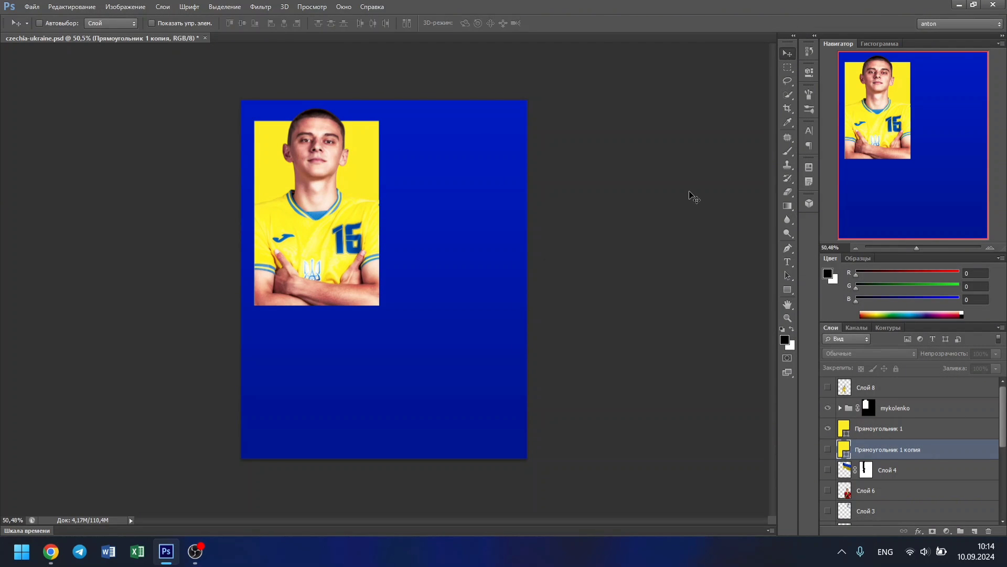
{"action": "scroll", "coordinate": [391, 178], "scroll_direction": "up", "scroll_amount": 3, "text": "alt"}
{"action": "scroll", "coordinate": [257, 201], "scroll_direction": "down", "scroll_amount": 1, "text": "alt"}
{"action": "left_click", "coordinate": [916, 416]}
{"action": "left_click", "coordinate": [909, 428], "text": "shift"}
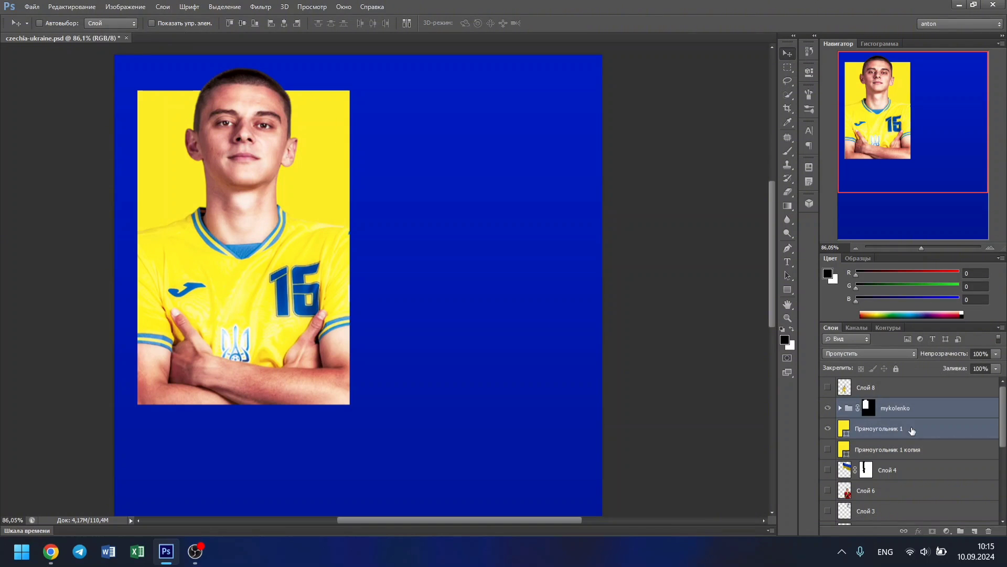
{"action": "key", "text": "ctrl+g"}
{"action": "left_click_drag", "start_coordinate": [882, 467], "coordinate": [857, 418]}
{"action": "left_click", "coordinate": [828, 419]}
{"action": "scroll", "coordinate": [520, 295], "scroll_direction": "down", "scroll_amount": 3, "text": "alt"}
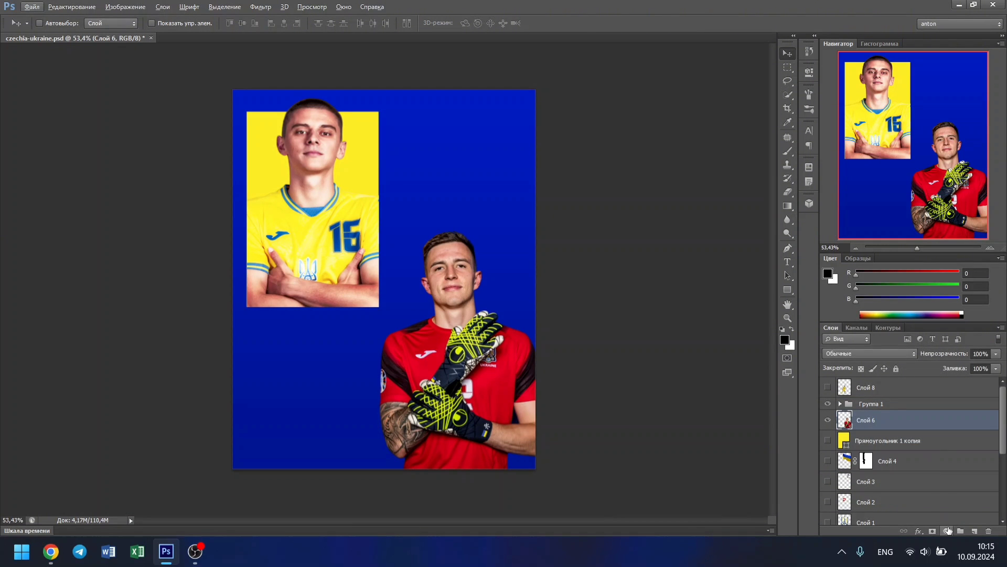
Step: Add a Curves adjustment clipped to the goalkeeper to brighten him
{"action": "left_click", "coordinate": [947, 531]}
{"action": "left_click", "coordinate": [866, 325]}
{"action": "left_click_drag", "start_coordinate": [760, 144], "coordinate": [761, 128]}
{"action": "left_click", "coordinate": [716, 242]}
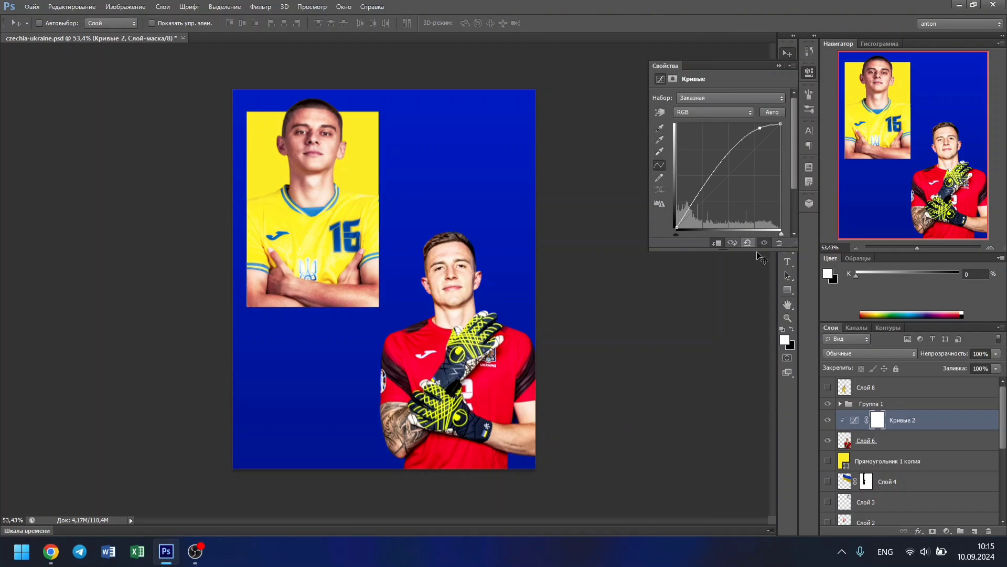
{"action": "left_click", "coordinate": [779, 66]}
Step: Select the Brush tool and check its size preset options
{"action": "key", "text": "b"}
{"action": "scroll", "coordinate": [453, 269], "scroll_direction": "up", "scroll_amount": 3, "text": "alt"}
{"action": "scroll", "coordinate": [452, 269], "scroll_direction": "up", "scroll_amount": 3, "text": "alt"}
{"action": "left_click", "coordinate": [53, 23]}
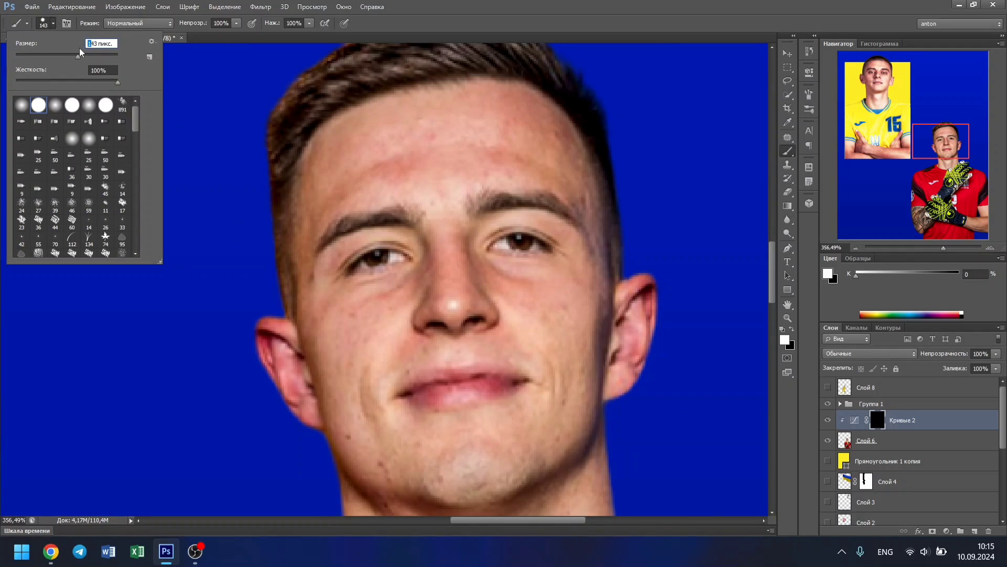
{"action": "key", "text": "Return"}
{"action": "scroll", "coordinate": [472, 252], "scroll_direction": "up", "scroll_amount": 3, "text": "alt"}
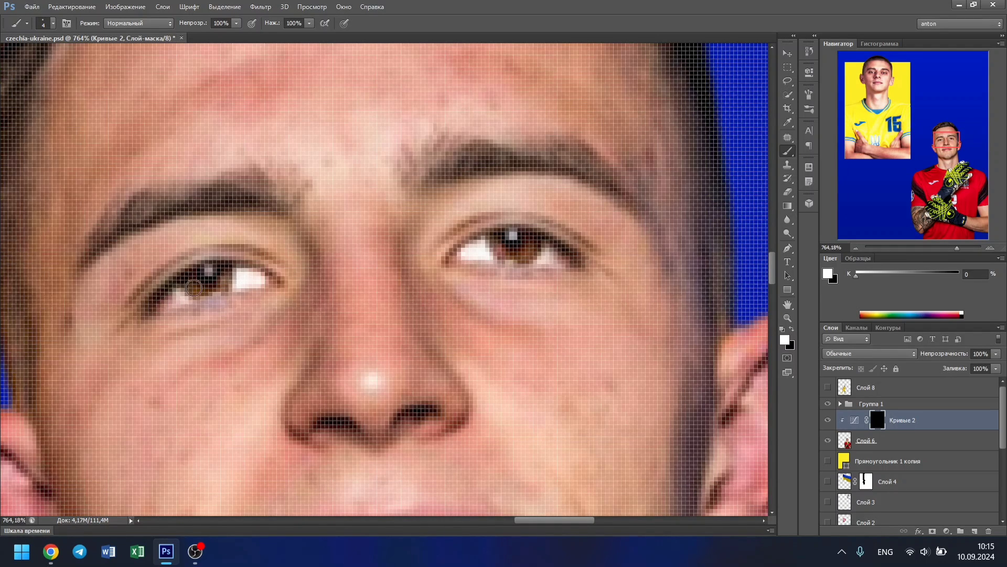
{"action": "scroll", "coordinate": [194, 288], "scroll_direction": "down", "scroll_amount": 5, "text": "alt"}
{"action": "scroll", "coordinate": [194, 287], "scroll_direction": "down", "scroll_amount": 3, "text": "alt"}
{"action": "scroll", "coordinate": [157, 329], "scroll_direction": "up", "scroll_amount": 8, "text": "alt"}
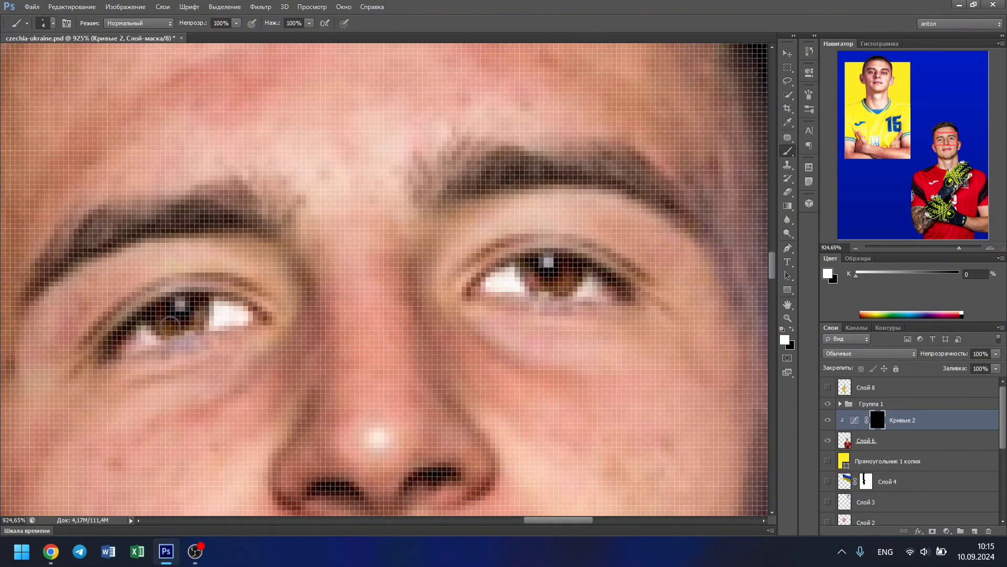
{"action": "scroll", "coordinate": [600, 288], "scroll_direction": "down", "scroll_amount": 7, "text": "alt"}
Step: Brighten a Color Range selection of the goalkeeper's face with Brightness/Contrast, placed above Curves 2
{"action": "left_click", "coordinate": [866, 441]}
{"action": "left_click", "coordinate": [225, 7]}
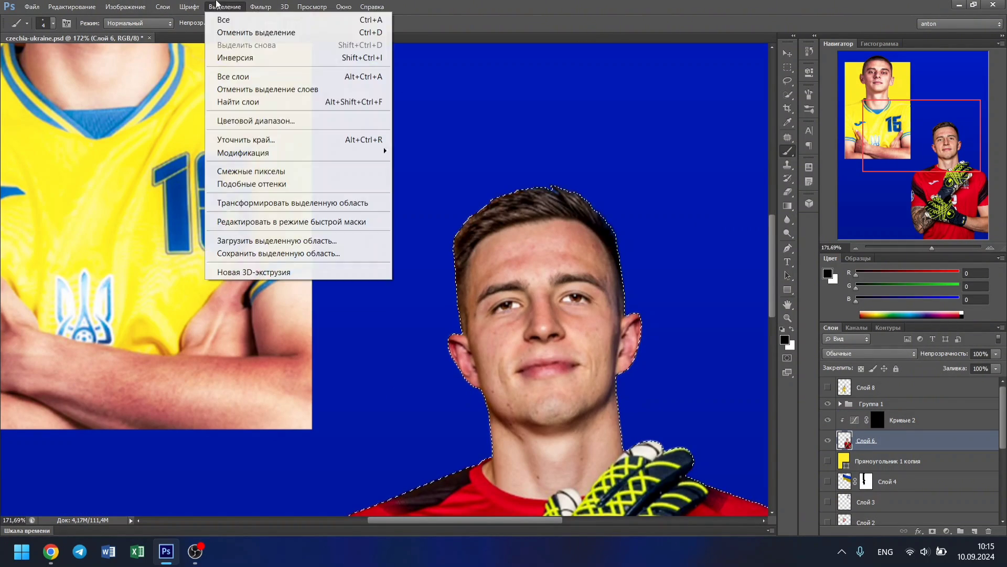
{"action": "left_click", "coordinate": [246, 117]}
{"action": "left_click", "coordinate": [682, 128]}
{"action": "left_click", "coordinate": [665, 270]}
{"action": "left_click", "coordinate": [793, 133]}
{"action": "left_click", "coordinate": [947, 531]}
{"action": "left_click", "coordinate": [871, 303]}
{"action": "mouse_move", "coordinate": [719, 125]}
{"action": "left_mouse_down"}
{"action": "mouse_move", "coordinate": [739, 125]}
{"action": "mouse_move", "coordinate": [703, 146]}
{"action": "left_mouse_up"}
{"action": "left_click", "coordinate": [673, 78]}
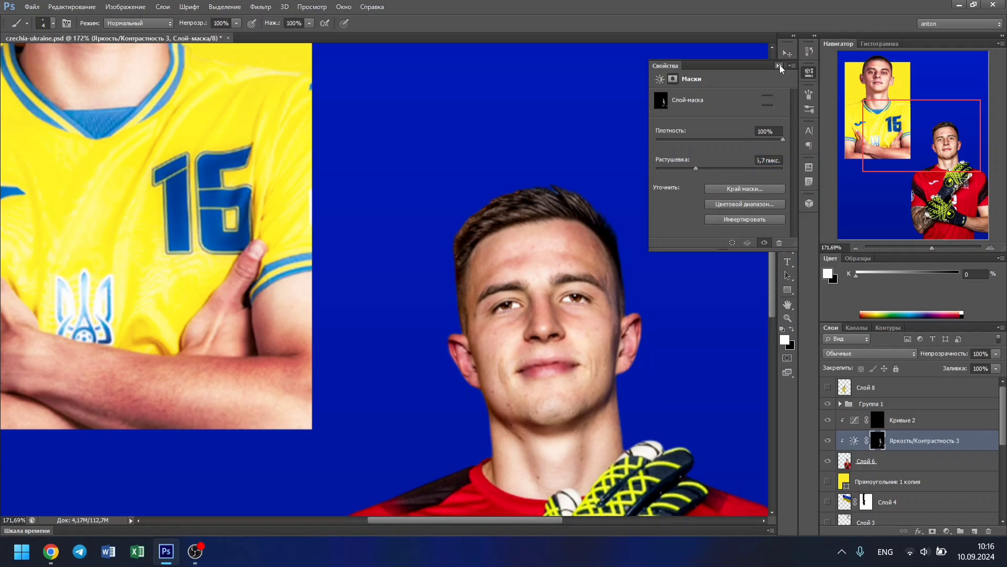
{"action": "left_click_drag", "start_coordinate": [892, 440], "coordinate": [823, 420]}
{"action": "double_click", "coordinate": [828, 419]}
Step: Darken a Color Range selection of face and gloves with a second Brightness/Contrast, moved to top
{"action": "left_click", "coordinate": [866, 461]}
{"action": "left_click", "coordinate": [225, 6]}
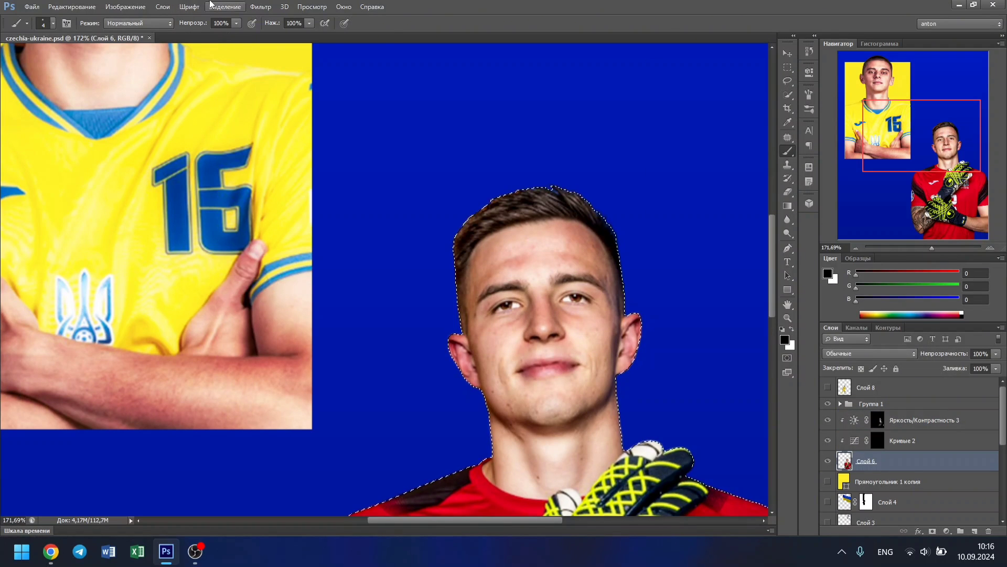
{"action": "left_click", "coordinate": [247, 103]}
{"action": "left_click", "coordinate": [656, 273]}
{"action": "left_click", "coordinate": [793, 132]}
{"action": "left_click", "coordinate": [947, 531]}
{"action": "left_click", "coordinate": [899, 303]}
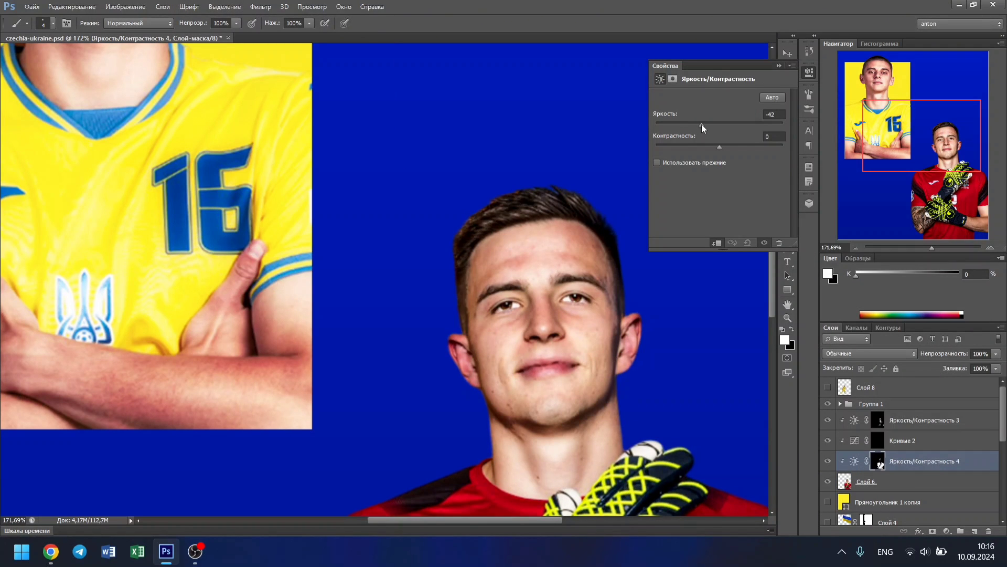
{"action": "left_click", "coordinate": [672, 79]}
{"action": "left_click_drag", "start_coordinate": [657, 168], "coordinate": [697, 173]}
{"action": "left_click_drag", "start_coordinate": [923, 461], "coordinate": [963, 420]}
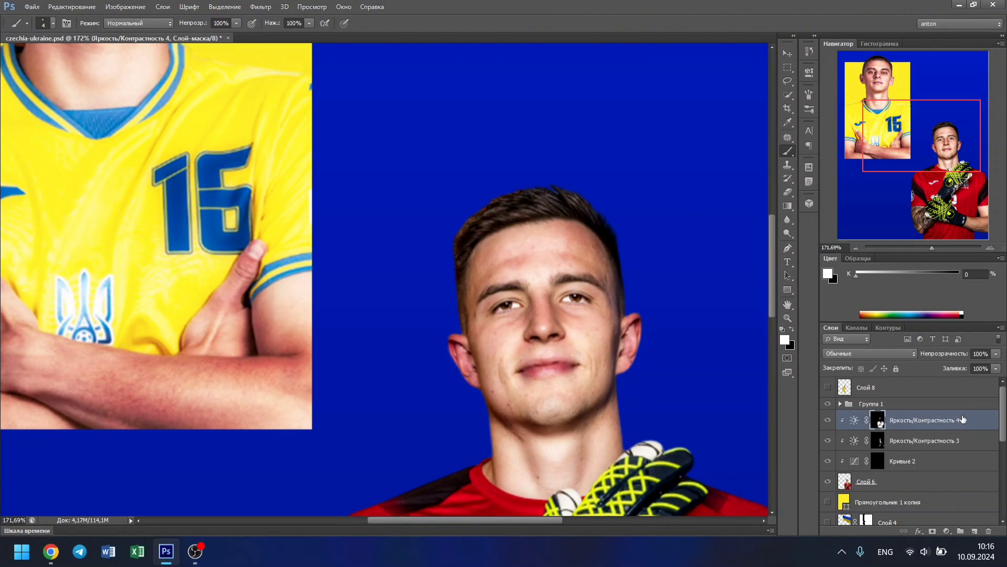
{"action": "scroll", "coordinate": [773, 336], "scroll_direction": "down", "scroll_amount": 3}
Step: Add Selective Color with Yellows at cyan -8, magenta +5, yellow -7, black +11
{"action": "left_click", "coordinate": [947, 532]}
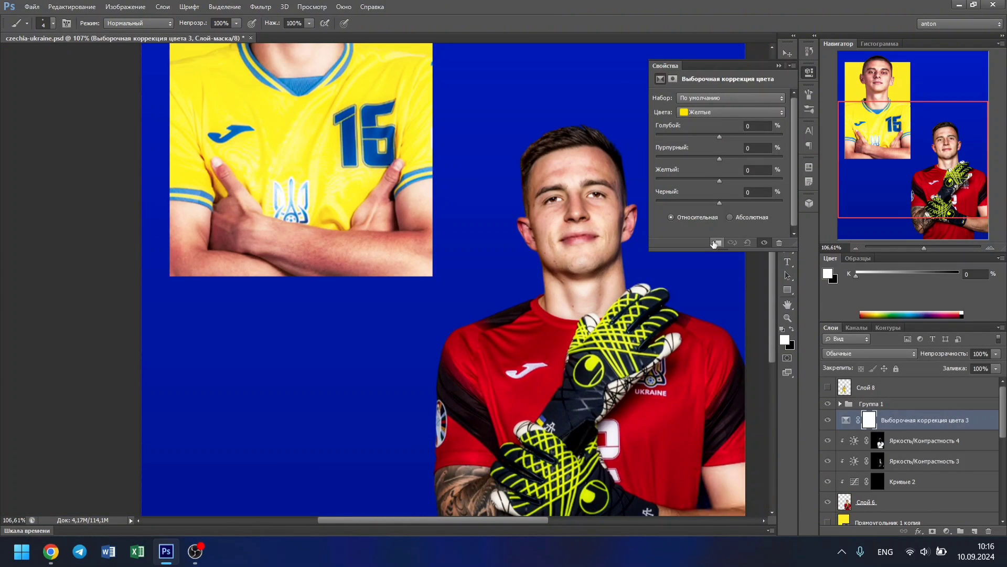
{"action": "left_click", "coordinate": [732, 111]}
{"action": "left_click", "coordinate": [698, 121]}
{"action": "mouse_move", "coordinate": [719, 137]}
{"action": "left_mouse_down"}
{"action": "mouse_move", "coordinate": [725, 156]}
{"action": "mouse_move", "coordinate": [712, 181]}
{"action": "mouse_move", "coordinate": [732, 203]}
{"action": "left_mouse_up"}
{"action": "left_click", "coordinate": [726, 126]}
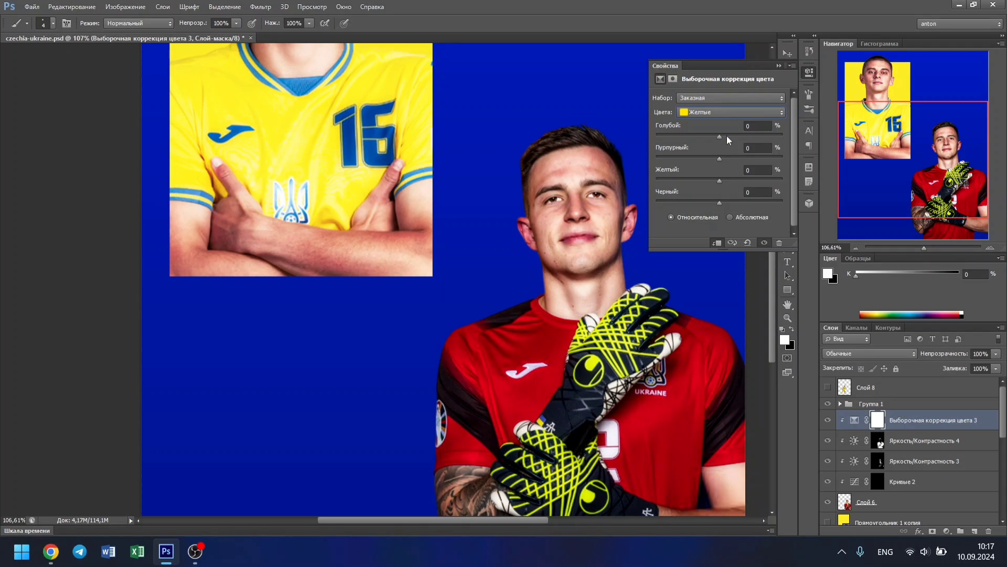
{"action": "left_click_drag", "start_coordinate": [727, 136], "coordinate": [714, 135]}
{"action": "left_click_drag", "start_coordinate": [719, 180], "coordinate": [726, 203]}
Step: Create a clipped Layer 10 filled with 50% grey in Overlay blend mode
{"action": "left_click", "coordinate": [779, 66]}
{"action": "key", "text": "ctrl+shift+alt+n"}
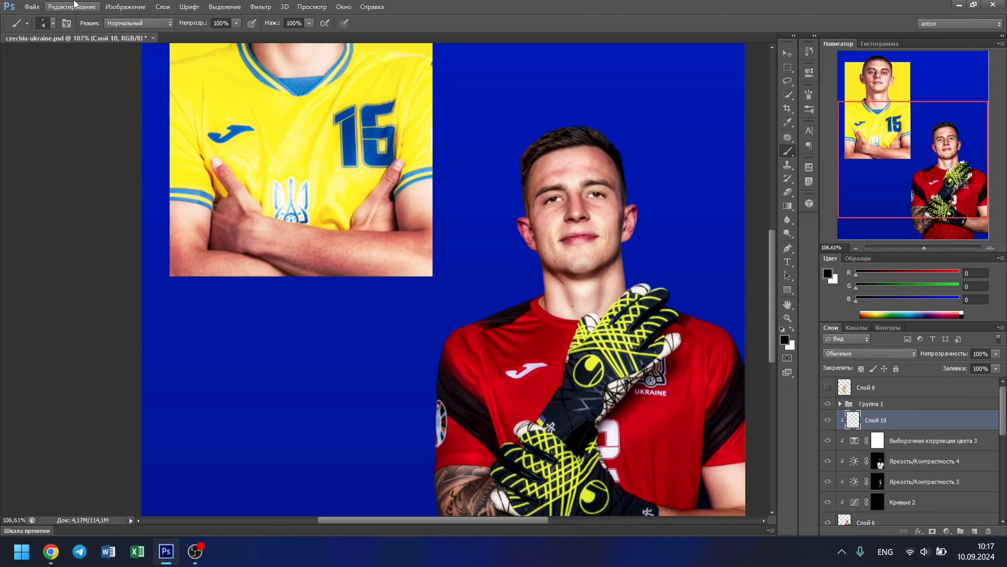
{"action": "left_click", "coordinate": [71, 7]}
{"action": "left_click", "coordinate": [79, 172]}
{"action": "left_click", "coordinate": [597, 164]}
{"action": "left_click", "coordinate": [869, 353]}
{"action": "left_click", "coordinate": [850, 166]}
Step: Burn and dodge shading onto the goalkeeper's face and body, then add a Levels adjustment
{"action": "left_click", "coordinate": [788, 233]}
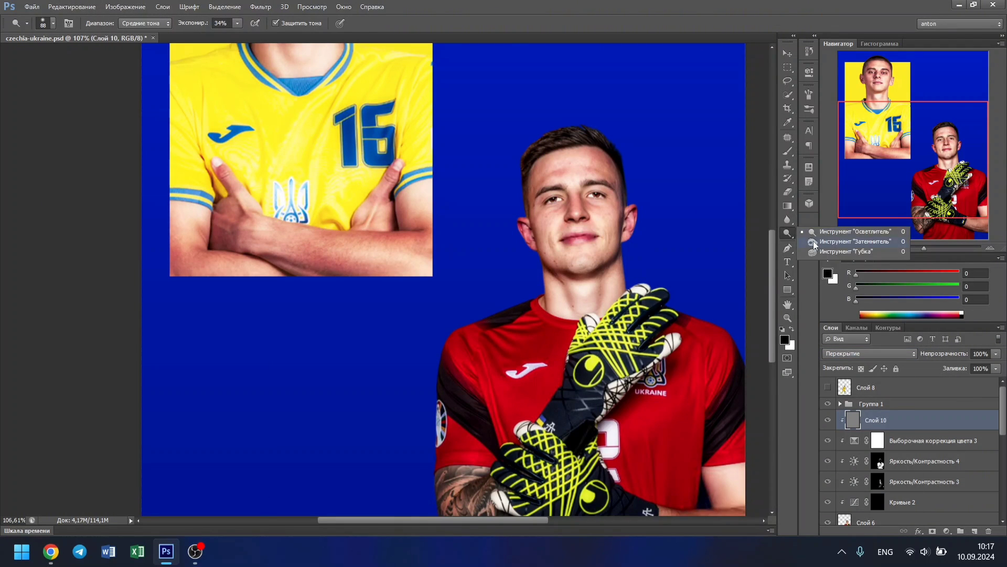
{"action": "scroll", "coordinate": [505, 319], "scroll_direction": "down", "scroll_amount": 2}
{"action": "left_click_drag", "start_coordinate": [709, 394], "coordinate": [646, 276]}
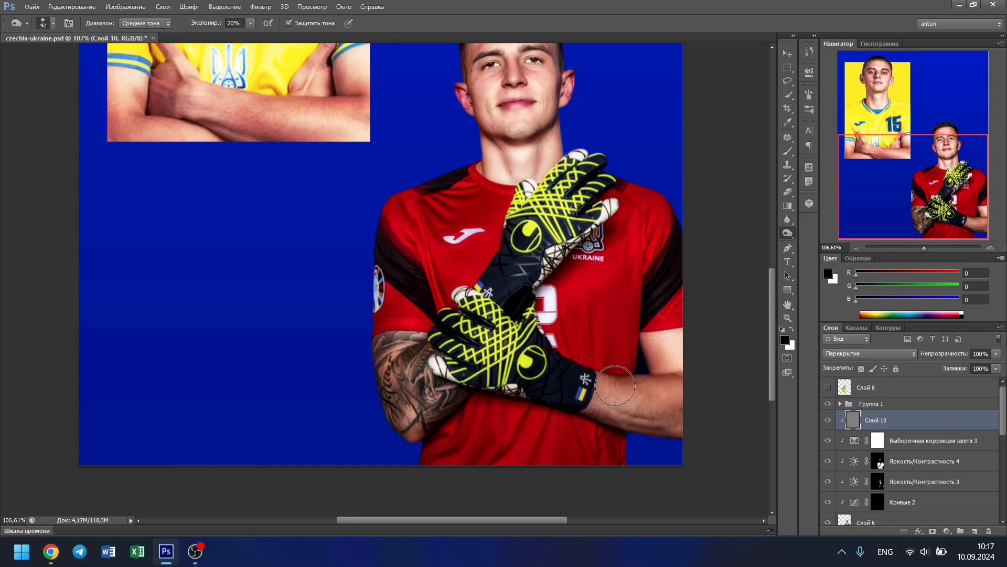
{"action": "scroll", "coordinate": [601, 212], "scroll_direction": "up", "scroll_amount": 3}
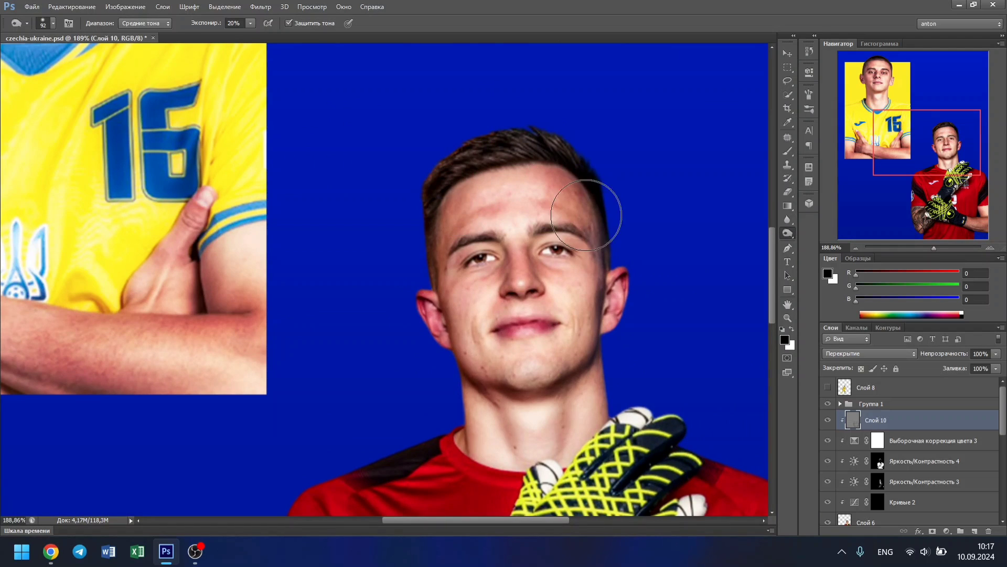
{"action": "left_click", "coordinate": [787, 233], "text": "alt"}
{"action": "scroll", "coordinate": [546, 356], "scroll_direction": "down", "scroll_amount": 2}
{"action": "scroll", "coordinate": [434, 342], "scroll_direction": "down", "scroll_amount": 2}
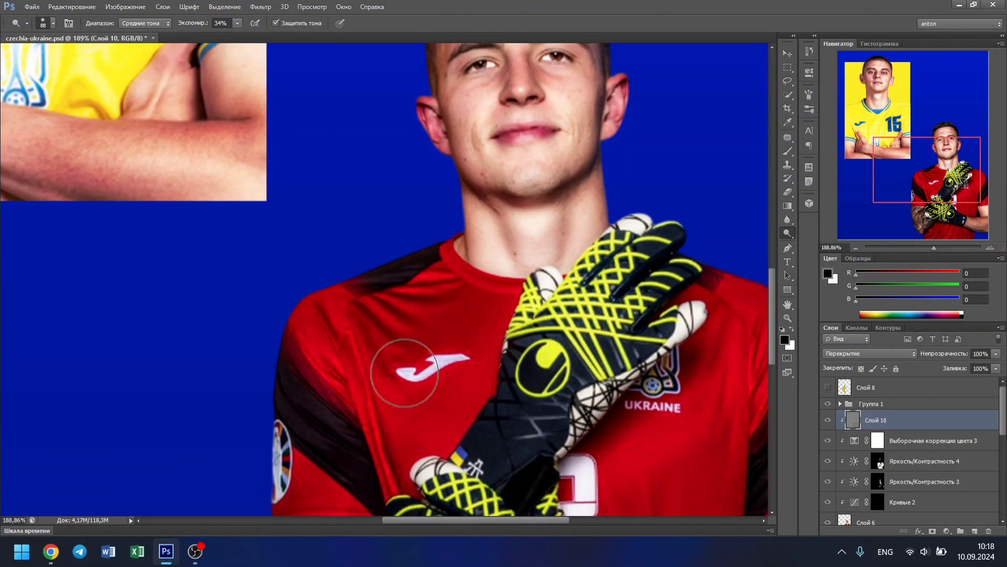
{"action": "scroll", "coordinate": [405, 373], "scroll_direction": "down", "scroll_amount": 3}
{"action": "scroll", "coordinate": [582, 319], "scroll_direction": "up", "scroll_amount": 1}
{"action": "scroll", "coordinate": [525, 407], "scroll_direction": "up", "scroll_amount": 2}
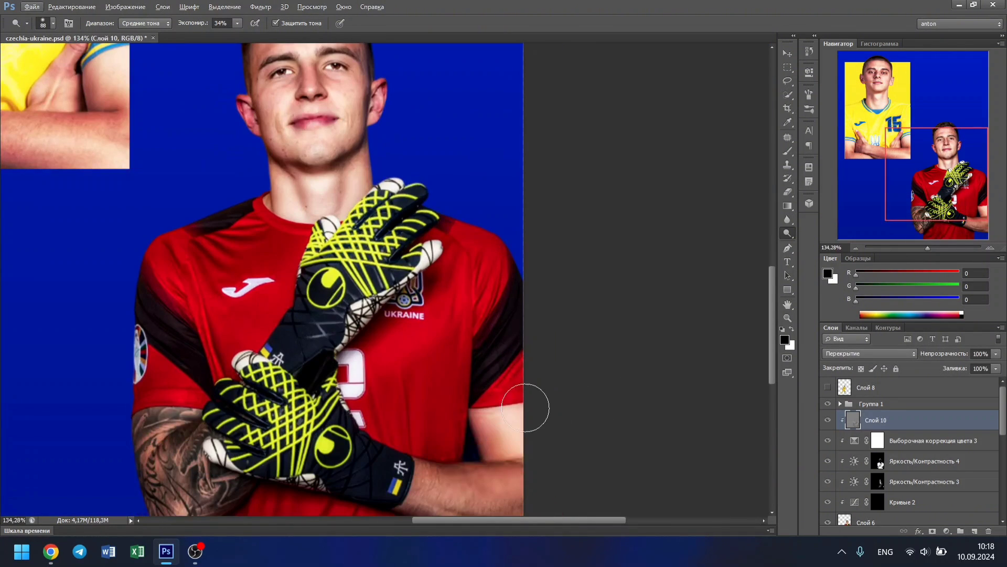
{"action": "scroll", "coordinate": [333, 156], "scroll_direction": "down", "scroll_amount": 2}
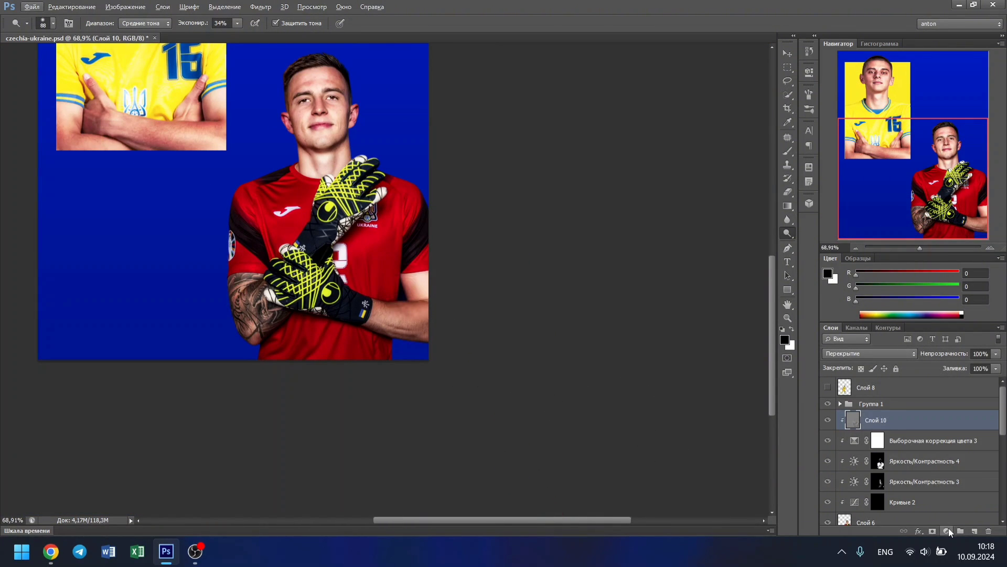
{"action": "left_click", "coordinate": [948, 531]}
{"action": "left_click", "coordinate": [871, 300]}
Step: Set the Levels midtone gamma to 1.13, clipped to the goalkeeper
{"action": "left_click_drag", "start_coordinate": [715, 175], "coordinate": [712, 174]}
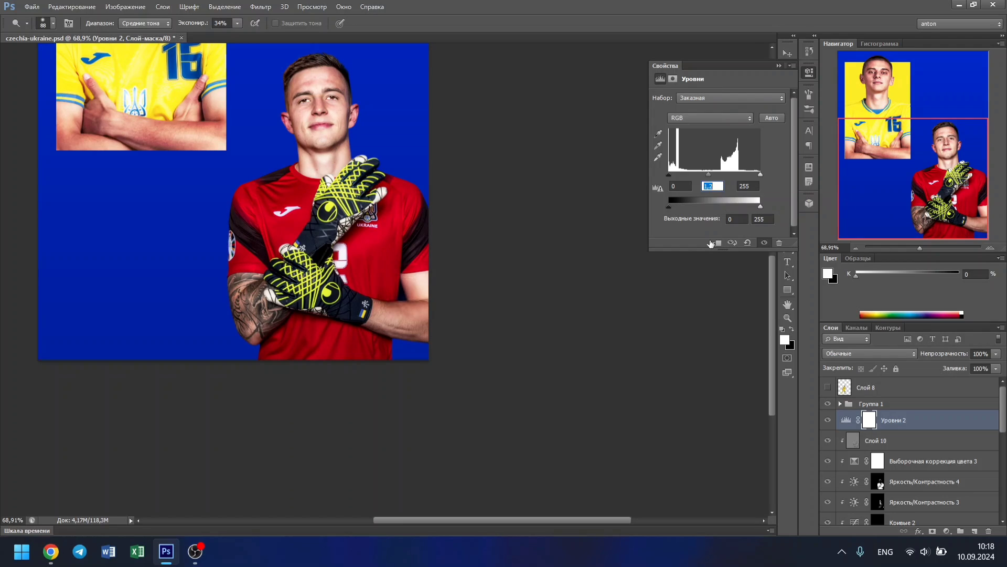
{"action": "left_click", "coordinate": [719, 243]}
{"action": "scroll", "coordinate": [383, 289], "scroll_direction": "down", "scroll_amount": 2}
{"action": "scroll", "coordinate": [505, 303], "scroll_direction": "up", "scroll_amount": 2}
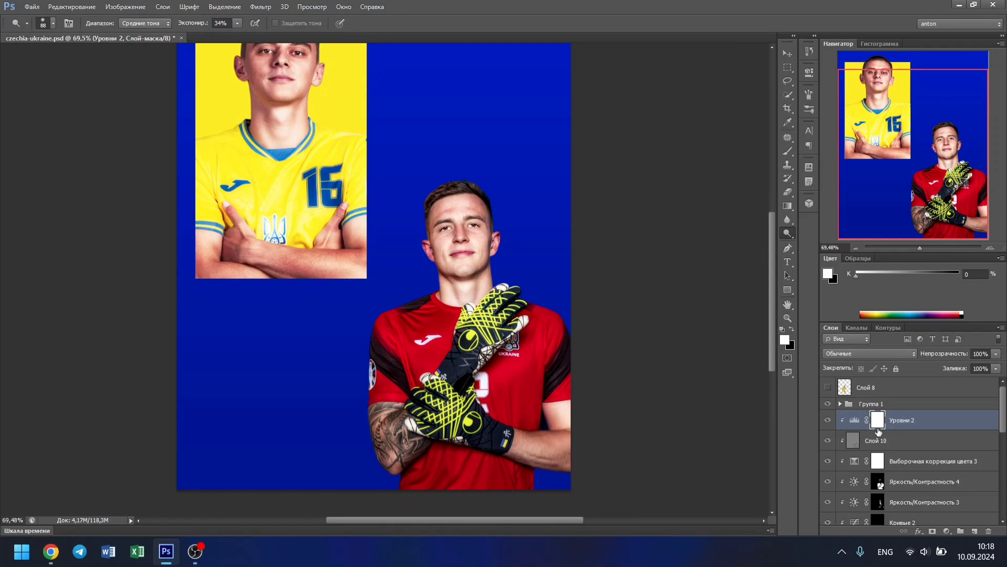
Step: Add a clipped Selective Color with yellow in the Reds lowered to -29
{"action": "left_click", "coordinate": [947, 531]}
{"action": "left_click", "coordinate": [882, 467]}
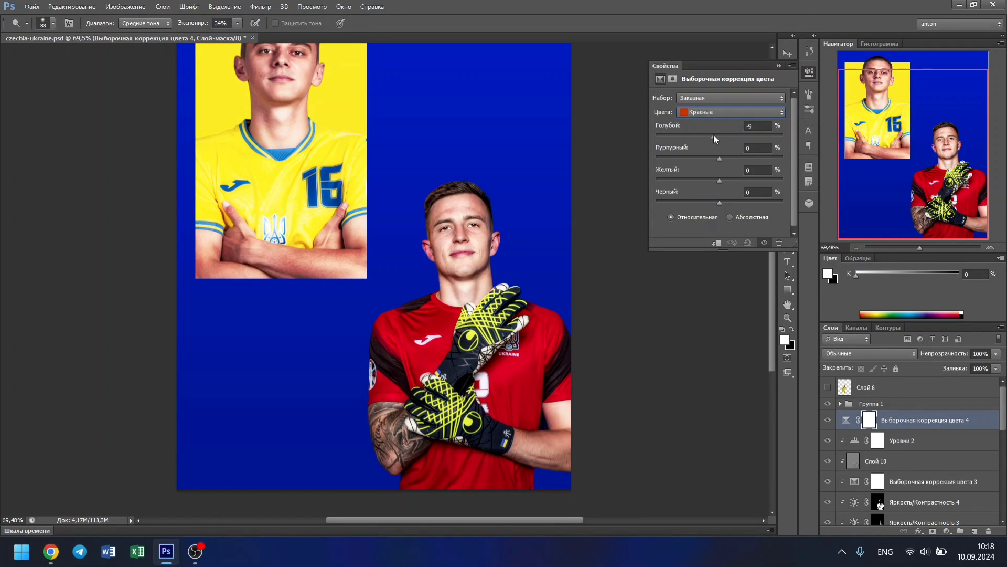
{"action": "left_click_drag", "start_coordinate": [719, 180], "coordinate": [701, 180]}
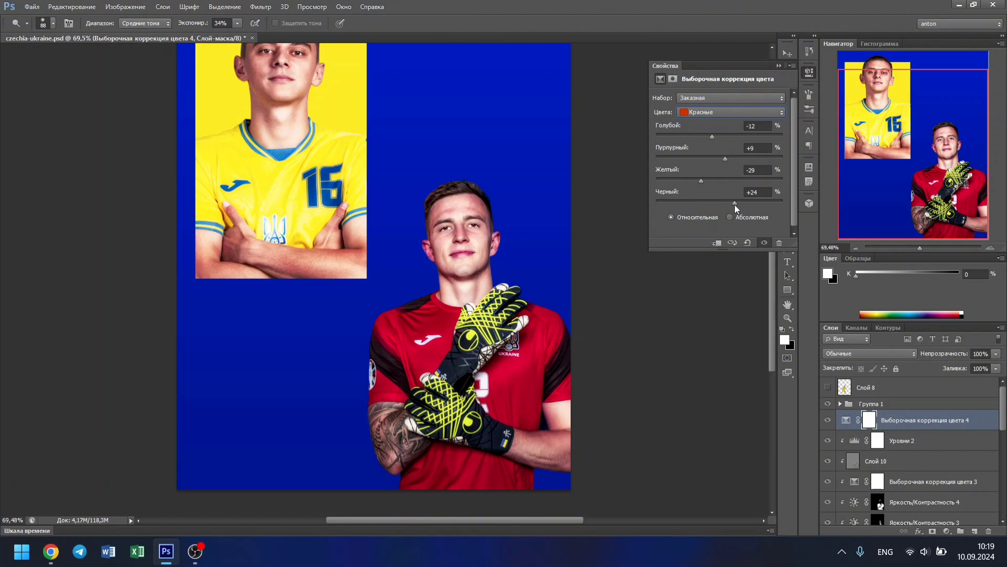
{"action": "left_click", "coordinate": [729, 112]}
{"action": "left_click", "coordinate": [779, 65]}
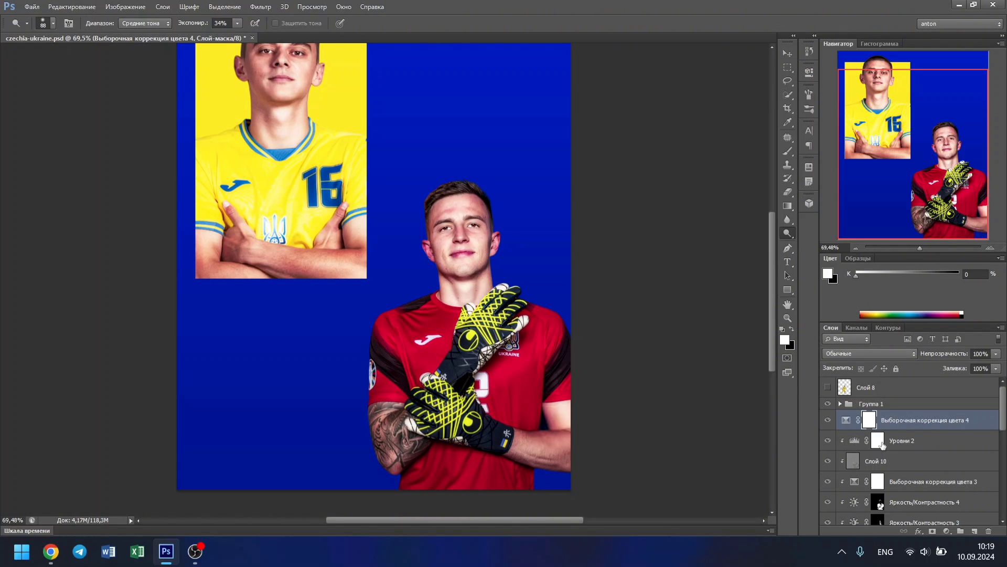
{"action": "key", "text": "ctrl+alt+g"}
Step: Add a Color Lookup adjustment at 30% opacity
{"action": "left_click", "coordinate": [948, 531]}
{"action": "left_click", "coordinate": [871, 445]}
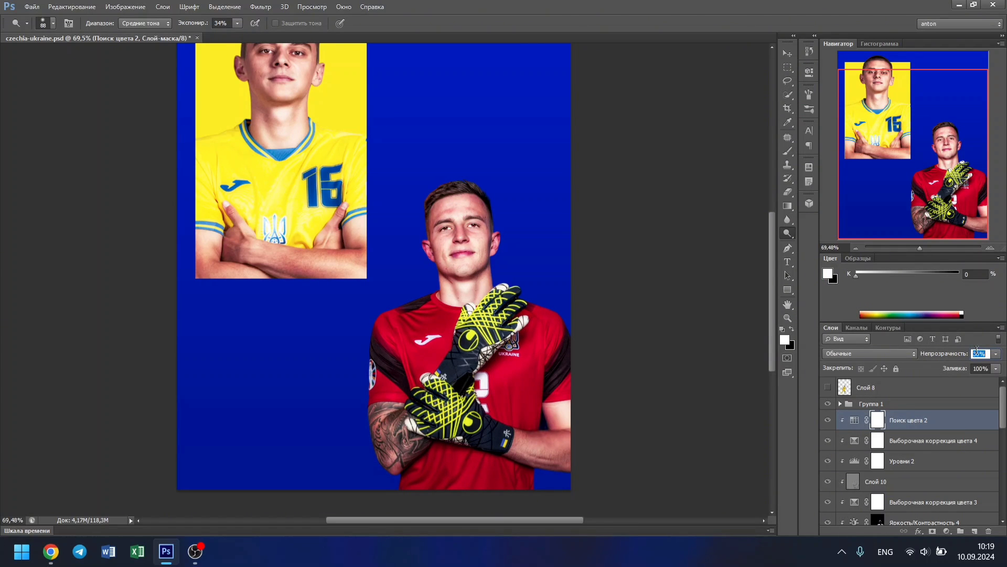
{"action": "key", "text": "Return"}
Step: Group all the goalkeeper's layers and name the group trubin
{"action": "key", "text": "v"}
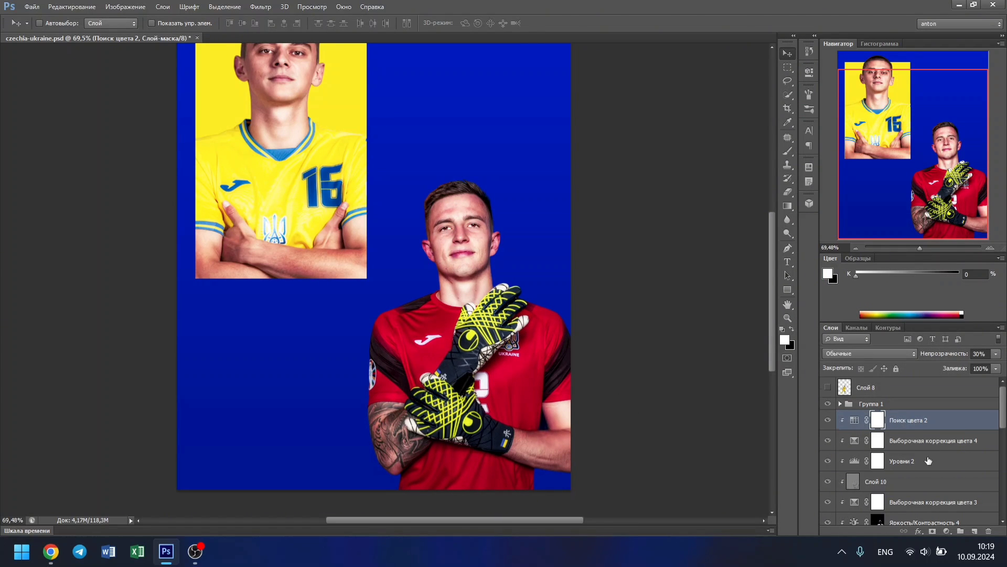
{"action": "scroll", "coordinate": [913, 472], "scroll_direction": "down", "scroll_amount": 3}
{"action": "left_click", "coordinate": [913, 502], "text": "shift"}
{"action": "key", "text": "ctrl+g"}
{"action": "double_click", "coordinate": [871, 415]}
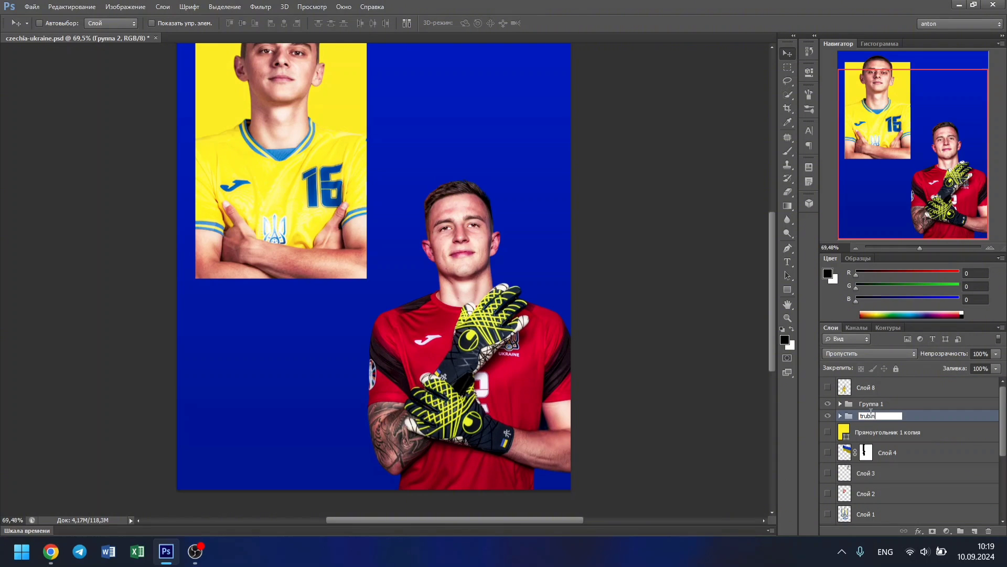
Step: Mask the trubin group to the yellow rectangle and set the brush size to 123
{"action": "left_click", "coordinate": [828, 431]}
{"action": "left_click", "coordinate": [844, 432], "text": "ctrl"}
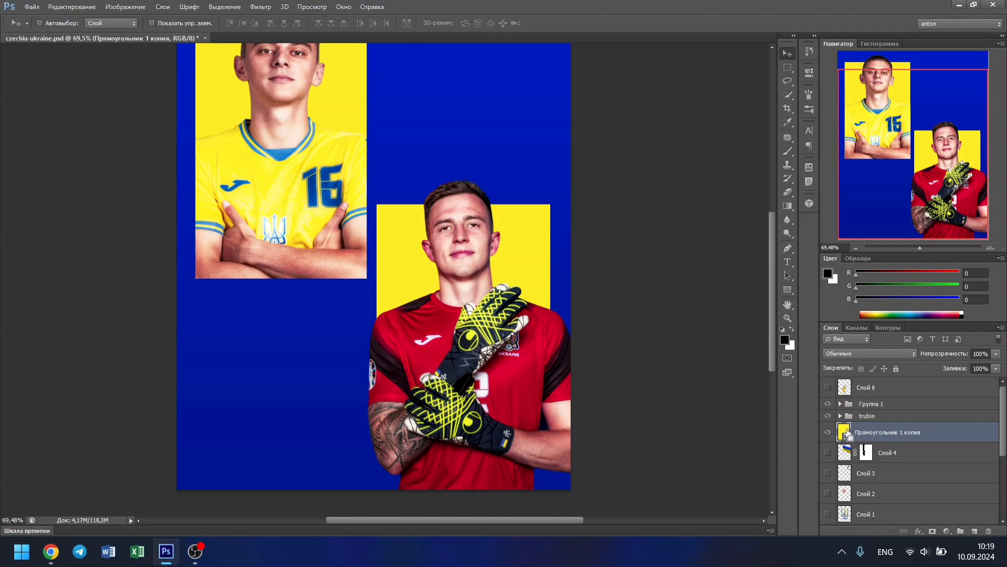
{"action": "left_click", "coordinate": [932, 531]}
{"action": "key", "text": "b"}
{"action": "left_click", "coordinate": [53, 23]}
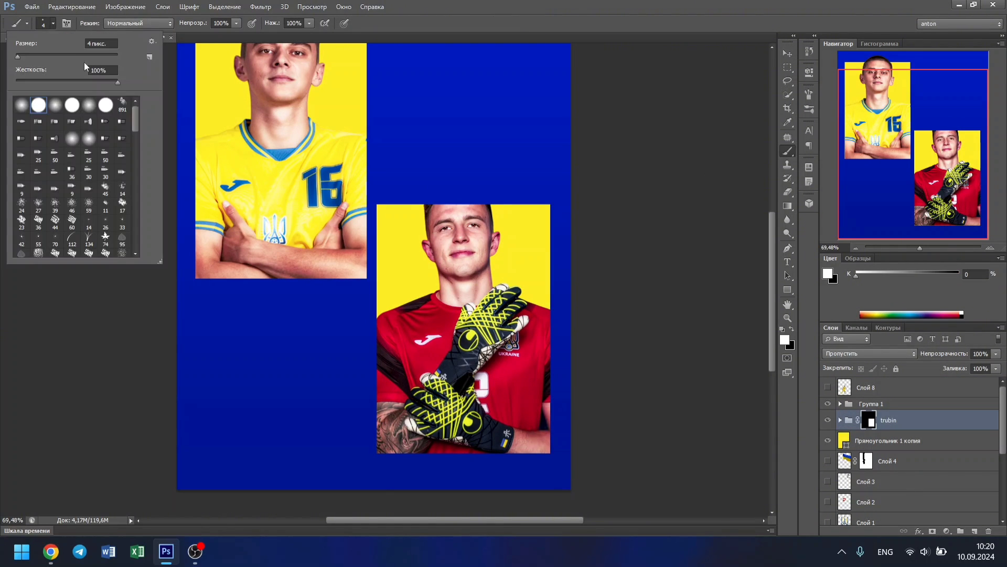
{"action": "type", "text": "123"}
{"action": "key", "text": "Return"}
Step: Group the trubin group together with its yellow rectangle as Группа 2
{"action": "scroll", "coordinate": [428, 198], "scroll_direction": "up", "scroll_amount": 2}
{"action": "scroll", "coordinate": [467, 209], "scroll_direction": "down", "scroll_amount": 3}
{"action": "scroll", "coordinate": [467, 208], "scroll_direction": "down", "scroll_amount": 1}
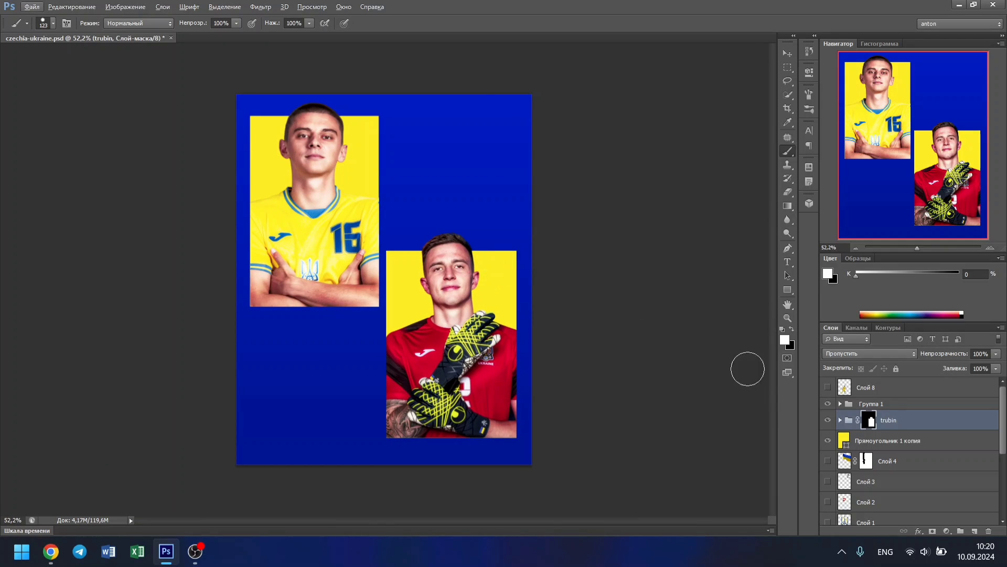
{"action": "left_click", "coordinate": [851, 441], "text": "shift"}
{"action": "key", "text": "ctrl+g"}
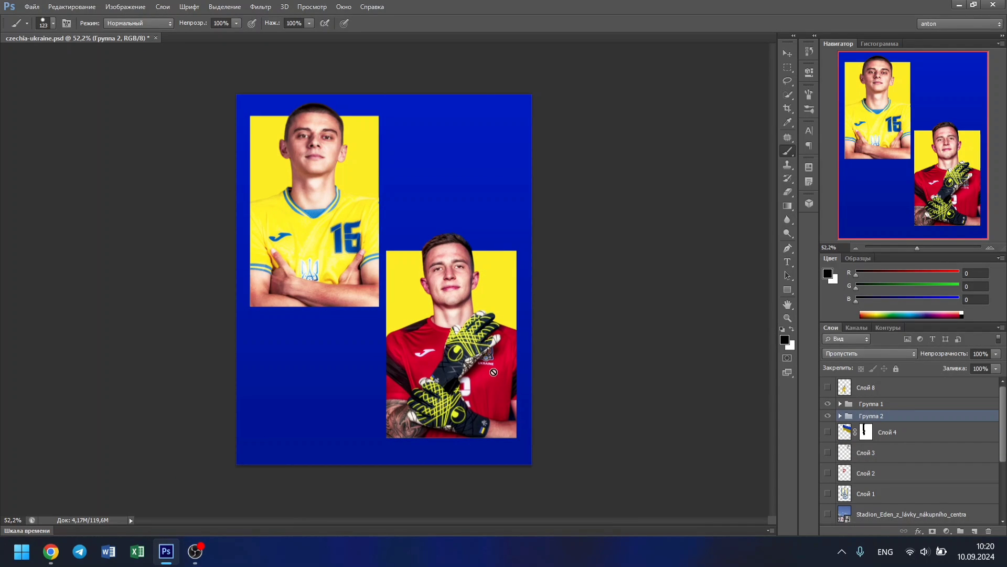
Step: Show the stadium photo and scale it down to the panel size
{"action": "scroll", "coordinate": [854, 435], "scroll_direction": "down", "scroll_amount": 1}
{"action": "left_click", "coordinate": [828, 494]}
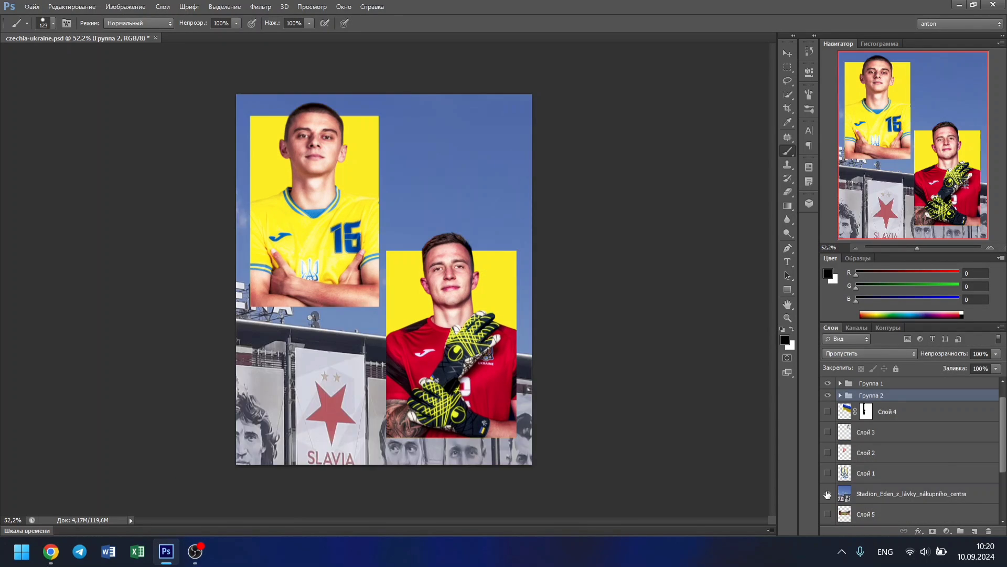
{"action": "left_click", "coordinate": [892, 493]}
{"action": "key", "text": "ctrl+t"}
{"action": "scroll", "coordinate": [428, 261], "scroll_direction": "down", "scroll_amount": 5}
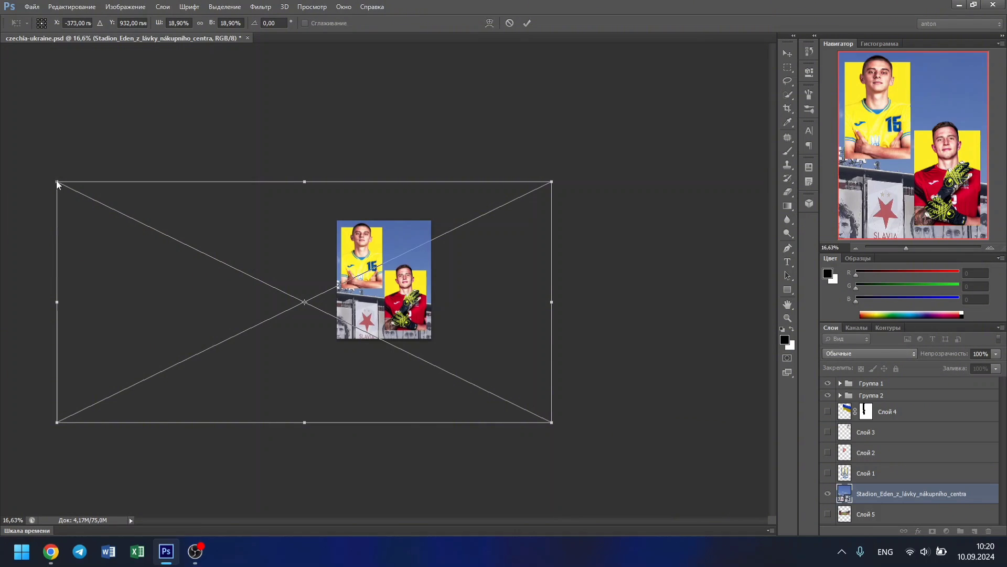
{"action": "left_click_drag", "start_coordinate": [58, 183], "coordinate": [498, 301]}
{"action": "scroll", "coordinate": [497, 301], "scroll_direction": "up", "scroll_amount": 5}
{"action": "key", "text": "Return"}
Step: Clip the stadium photo to the goalkeeper's yellow rectangle in Luminosity mode at 61% opacity
{"action": "mouse_move", "coordinate": [957, 494]}
{"action": "left_mouse_down"}
{"action": "mouse_move", "coordinate": [957, 394]}
{"action": "mouse_move", "coordinate": [957, 422]}
{"action": "left_mouse_up"}
{"action": "right_click", "coordinate": [924, 432]}
{"action": "left_click", "coordinate": [819, 234]}
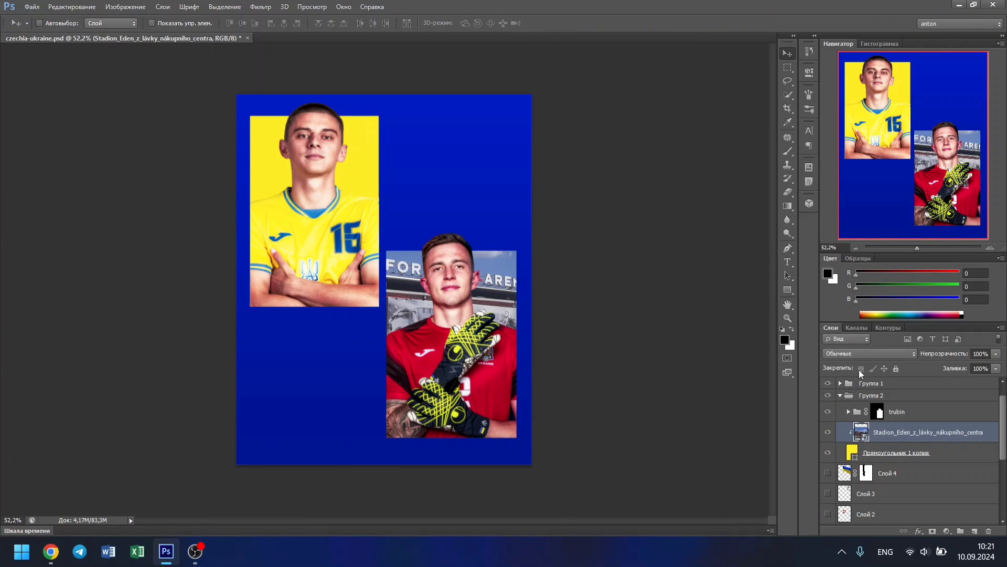
{"action": "left_click", "coordinate": [870, 353]}
{"action": "left_click", "coordinate": [851, 337]}
{"action": "left_click_drag", "start_coordinate": [955, 354], "coordinate": [931, 356]}
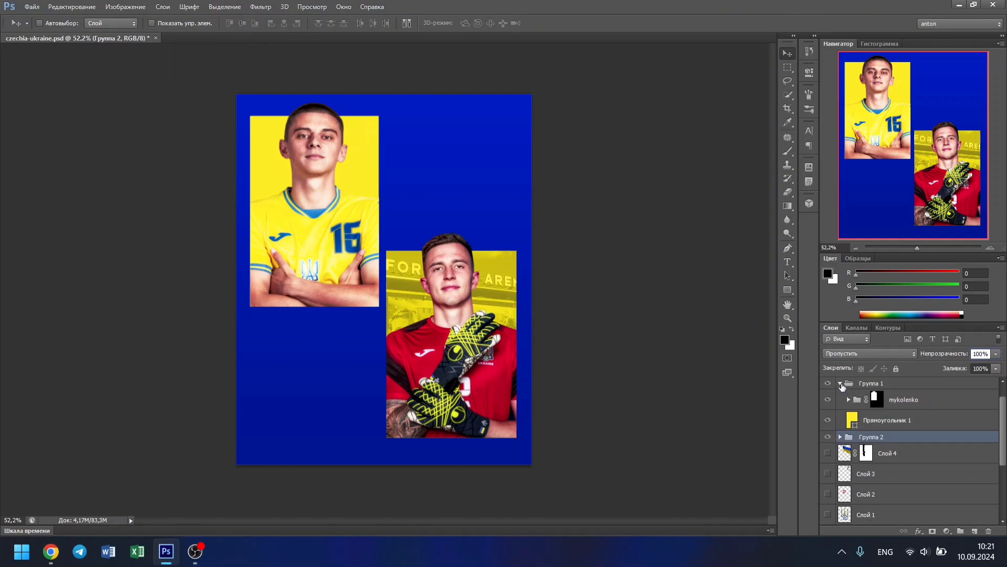
Step: Place a second stadium photo over the left player, enlarged, clipped, at 50% opacity
{"action": "mouse_move", "coordinate": [924, 450]}
{"action": "left_mouse_down"}
{"action": "mouse_move", "coordinate": [913, 381]}
{"action": "mouse_move", "coordinate": [923, 436]}
{"action": "left_mouse_up"}
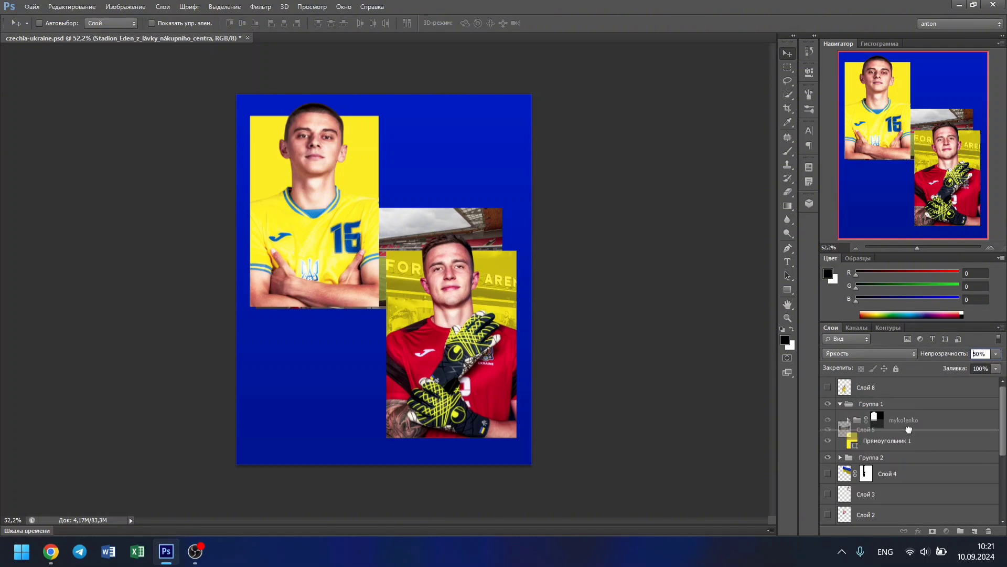
{"action": "left_click_drag", "start_coordinate": [462, 261], "coordinate": [462, 223]}
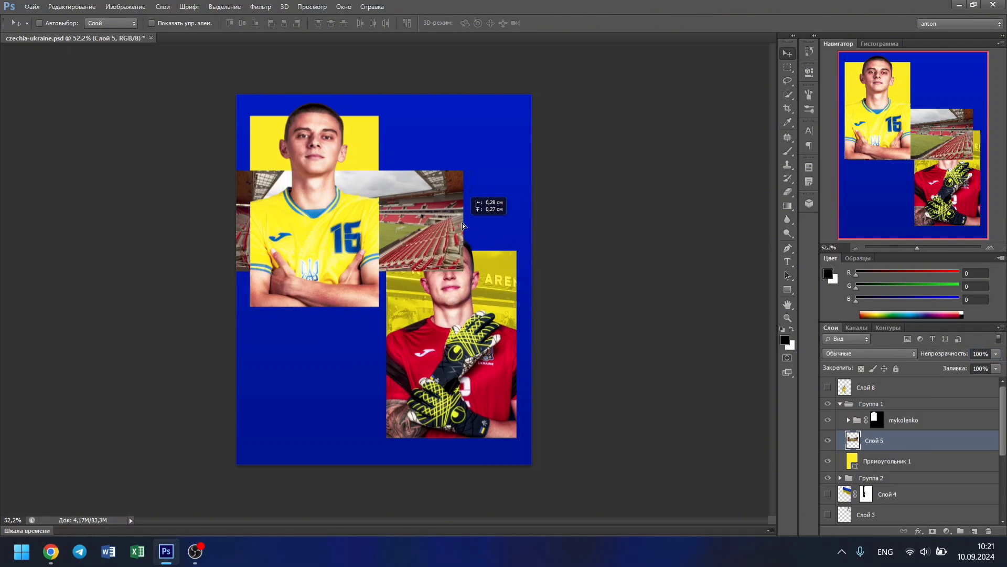
{"action": "key", "text": "ctrl+t"}
{"action": "left_click_drag", "start_coordinate": [213, 165], "coordinate": [25, 88]}
{"action": "key", "text": "Return"}
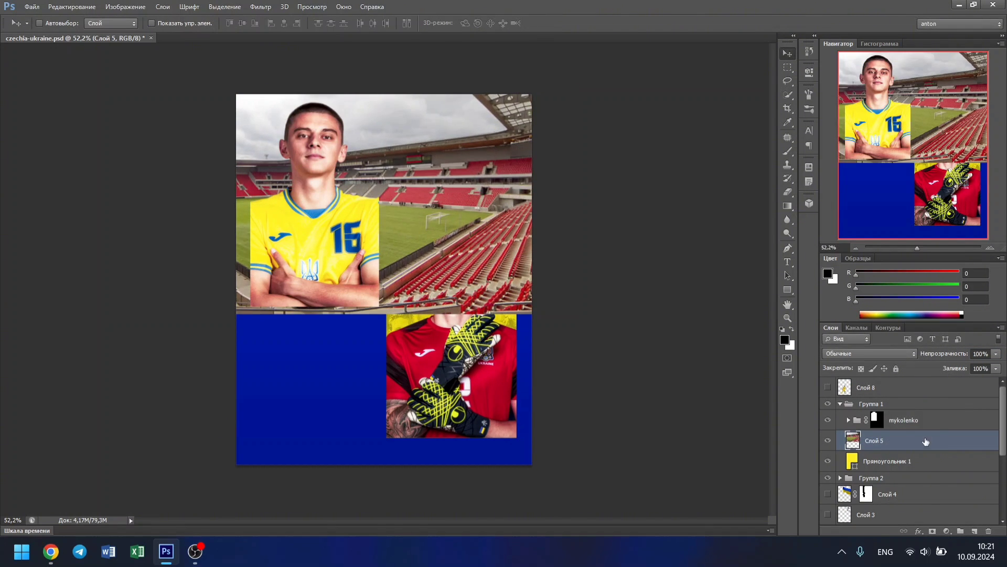
{"action": "right_click", "coordinate": [930, 441]}
{"action": "left_click", "coordinate": [825, 297]}
{"action": "mouse_move", "coordinate": [947, 355]}
{"action": "left_mouse_down"}
{"action": "mouse_move", "coordinate": [908, 358]}
{"action": "mouse_move", "coordinate": [957, 359]}
{"action": "left_mouse_up"}
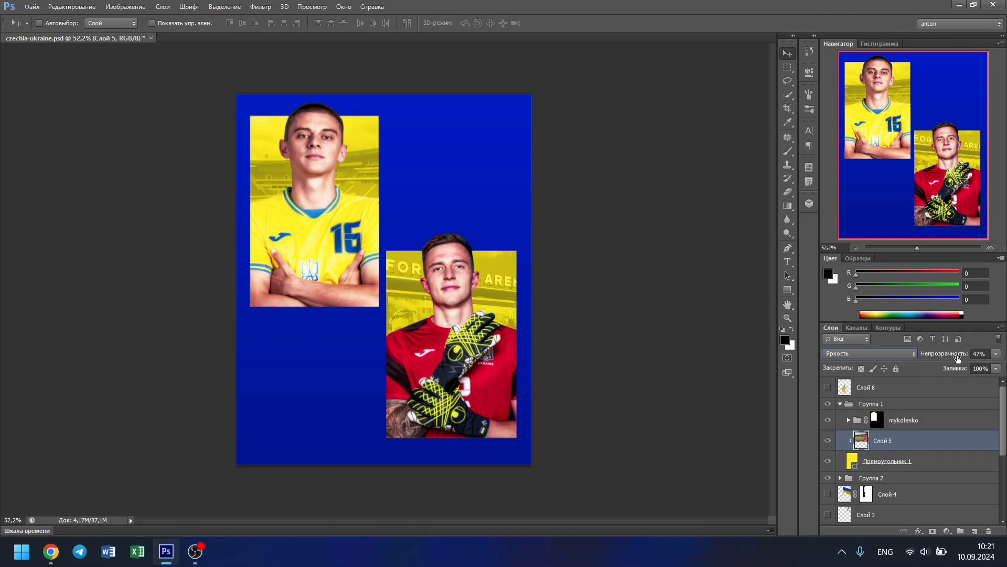
{"action": "key", "text": "Return"}
{"action": "scroll", "coordinate": [477, 293], "scroll_direction": "up", "scroll_amount": 1}
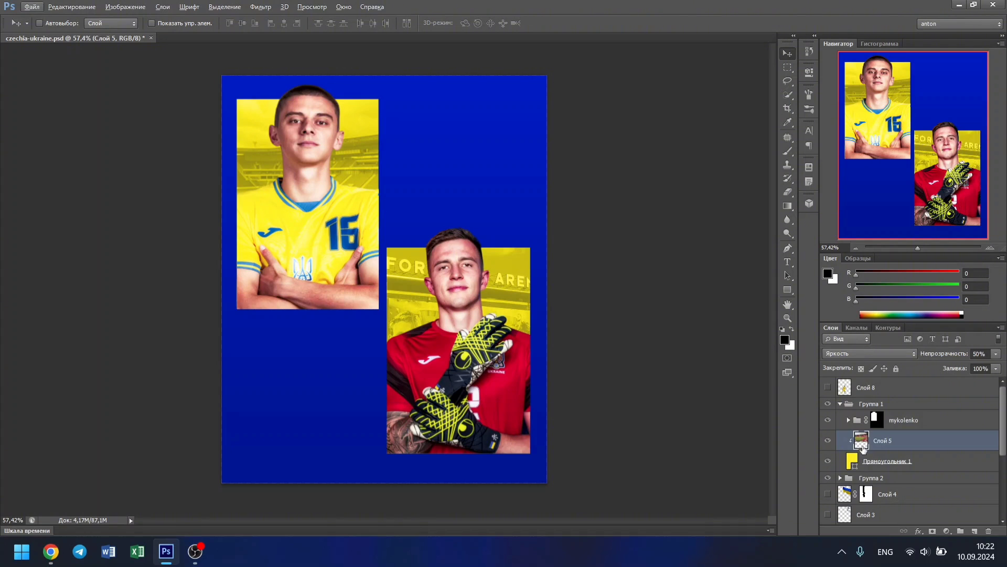
Step: Show the Czech crest and move it to the lower left of the poster
{"action": "scroll", "coordinate": [863, 448], "scroll_direction": "down", "scroll_amount": 3}
{"action": "left_click", "coordinate": [828, 412]}
{"action": "left_click", "coordinate": [828, 432]}
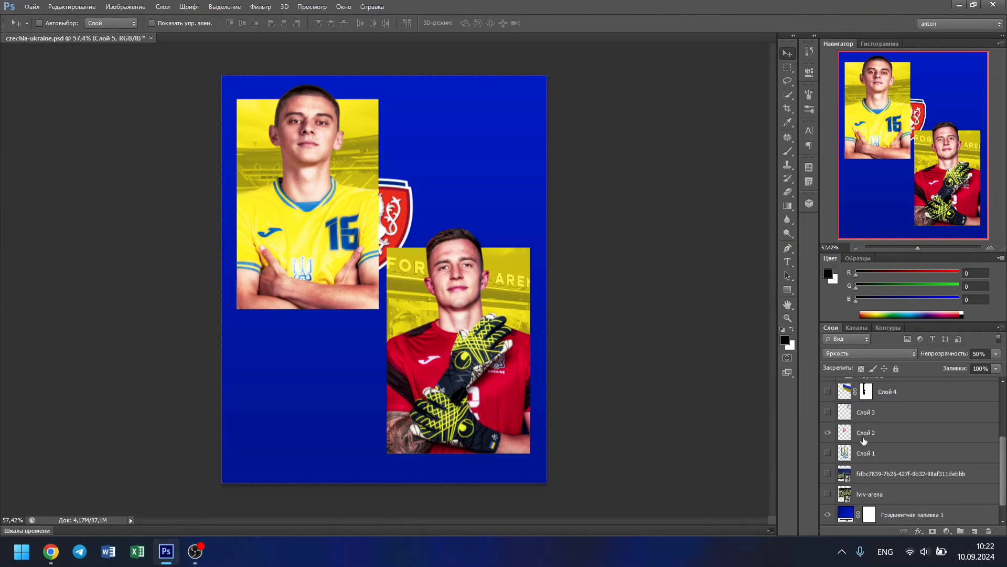
{"action": "left_click", "coordinate": [864, 435]}
{"action": "left_click_drag", "start_coordinate": [418, 189], "coordinate": [317, 328]}
{"action": "left_click", "coordinate": [828, 453]}
{"action": "key", "text": "ctrl+t"}
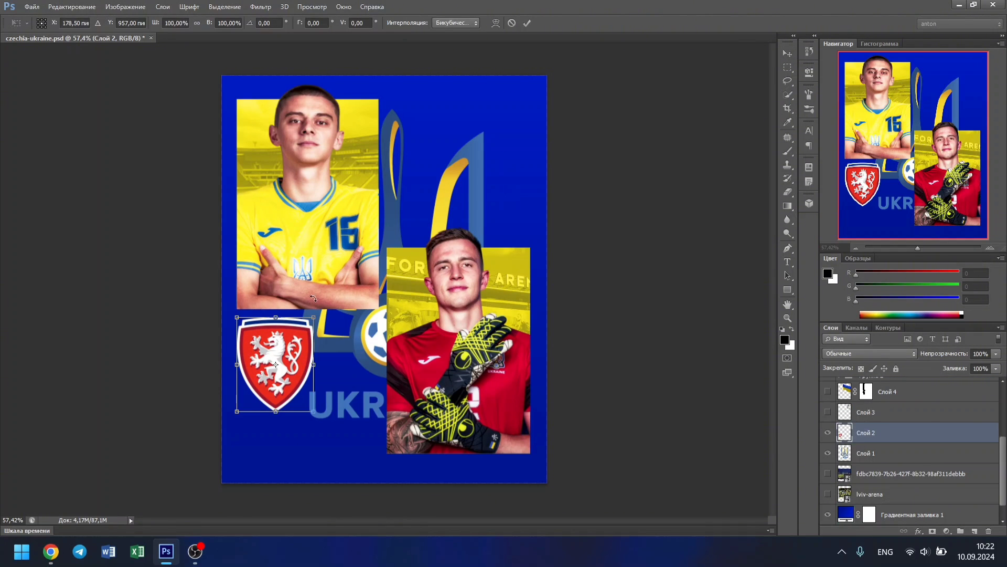
{"action": "key", "text": "Return"}
Step: Scale the Ukraine crest to about 28% and place it beside the Czech crest
{"action": "left_click", "coordinate": [866, 453]}
{"action": "key", "text": "ctrl+t"}
{"action": "left_click_drag", "start_coordinate": [488, 106], "coordinate": [310, 306]}
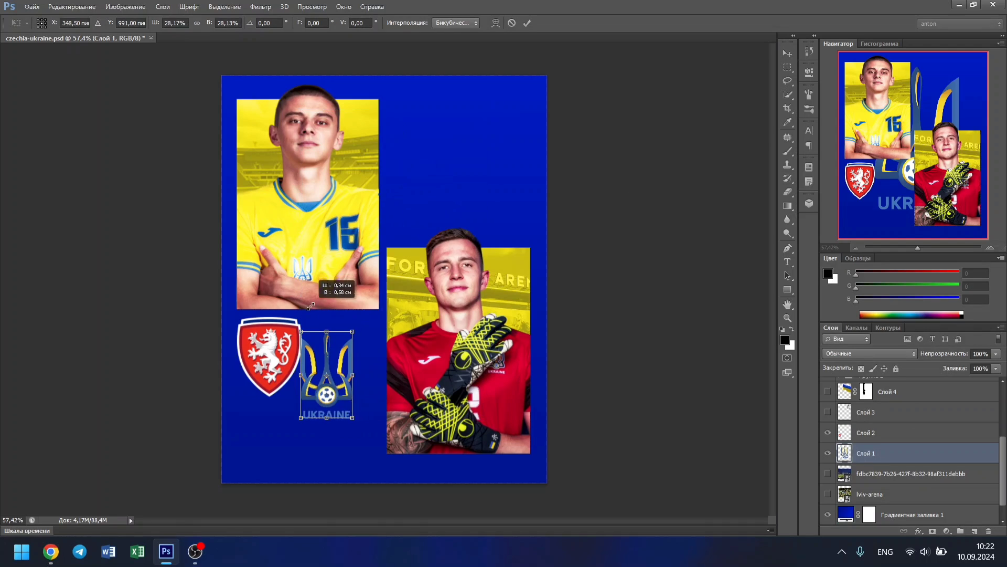
{"action": "left_click_drag", "start_coordinate": [326, 374], "coordinate": [346, 361]}
{"action": "key", "text": "Return"}
Step: Draw a white square behind the Czech crest and fit the crest inside it
{"action": "key", "text": "u"}
{"action": "mouse_move", "coordinate": [238, 318]}
{"action": "left_mouse_down"}
{"action": "mouse_move", "coordinate": [301, 388]}
{"action": "mouse_move", "coordinate": [281, 370]}
{"action": "mouse_move", "coordinate": [294, 386]}
{"action": "left_mouse_up"}
{"action": "left_click", "coordinate": [866, 433]}
{"action": "key", "text": "ctrl+t"}
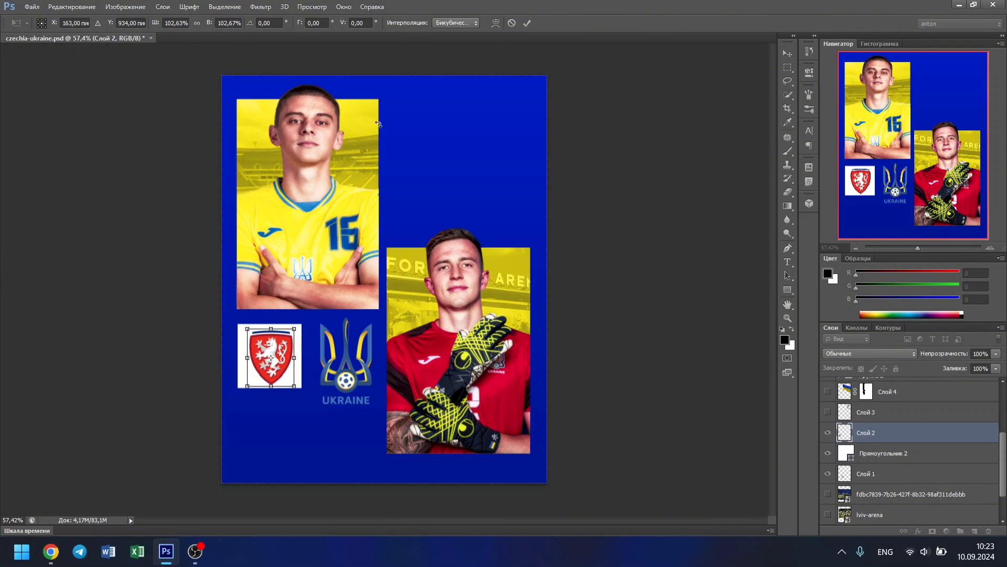
{"action": "key", "text": "Return"}
{"action": "scroll", "coordinate": [350, 292], "scroll_direction": "up", "scroll_amount": 3}
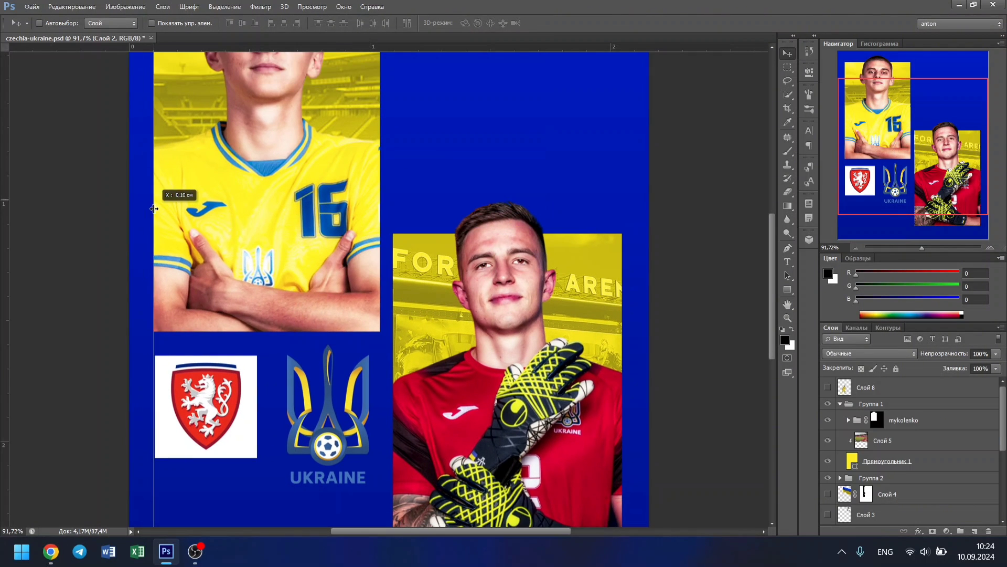
Step: Duplicate the Czech crest's white box and place the copy under the Ukraine crest
{"action": "left_click_drag", "start_coordinate": [153, 209], "coordinate": [154, 208]}
{"action": "scroll", "coordinate": [913, 472], "scroll_direction": "down", "scroll_amount": 3}
{"action": "left_click", "coordinate": [937, 494]}
{"action": "key", "text": "Left"}
{"action": "key", "text": "Left"}
{"action": "key", "text": "Left"}
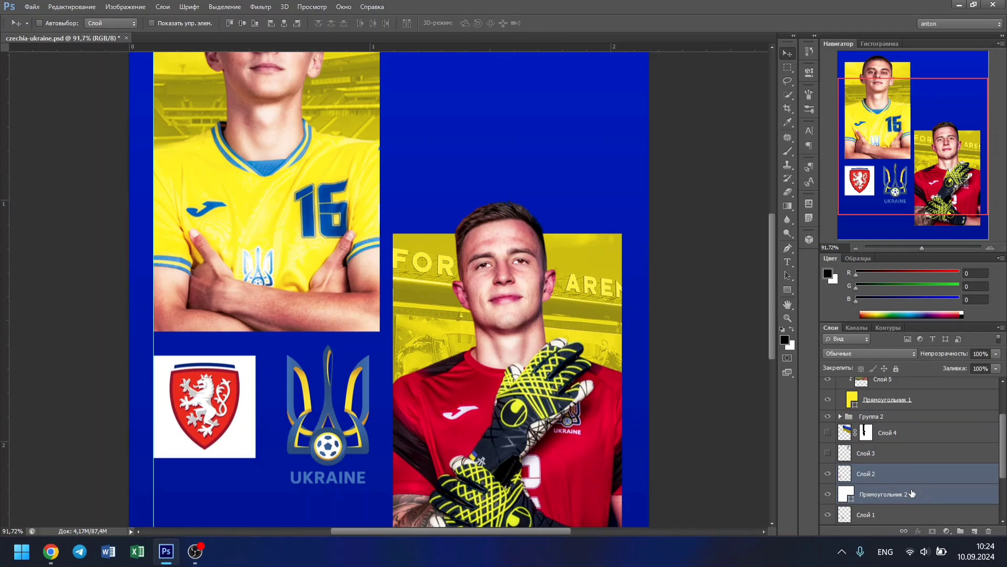
{"action": "left_click_drag", "start_coordinate": [198, 419], "coordinate": [321, 418]}
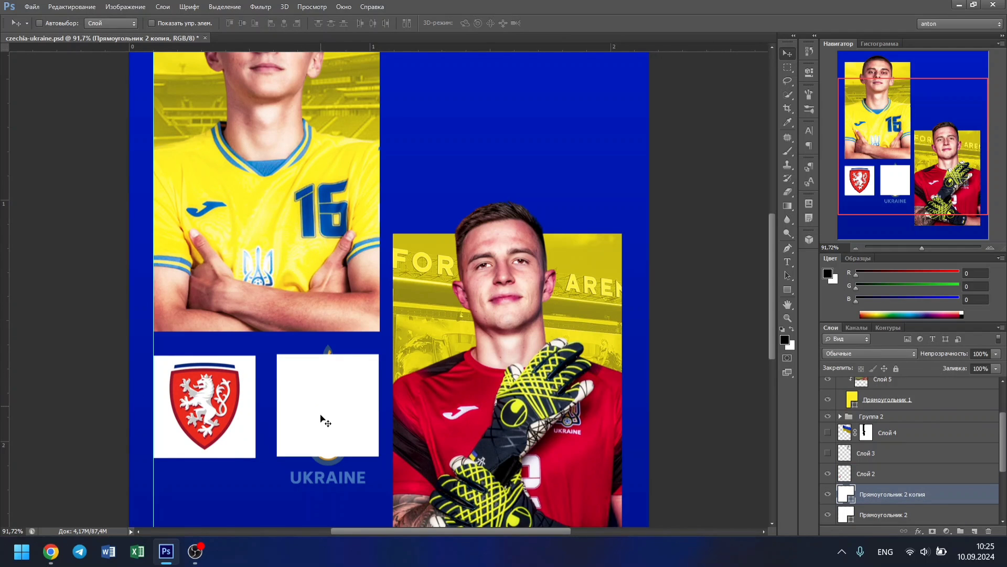
{"action": "scroll", "coordinate": [881, 476], "scroll_direction": "down", "scroll_amount": 3}
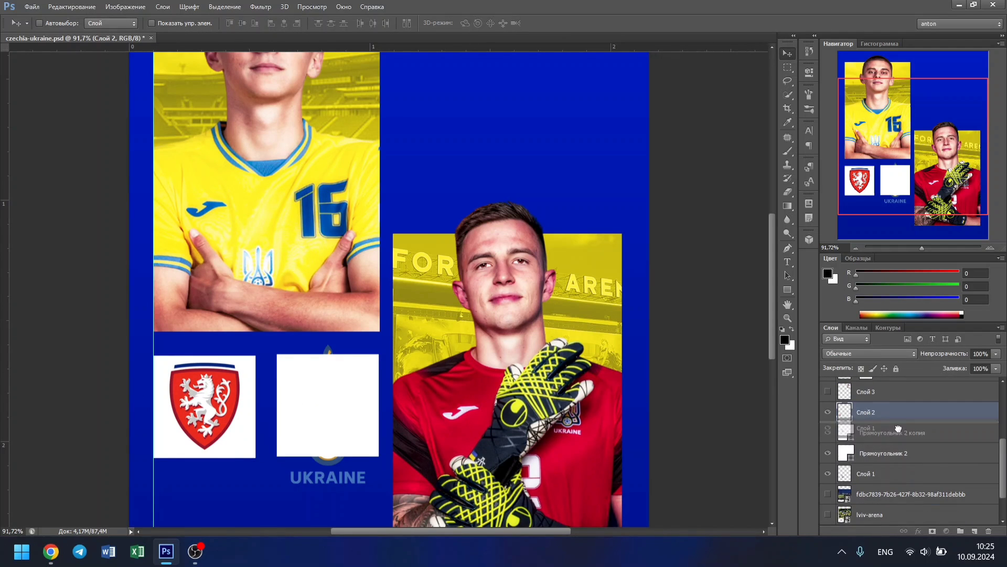
{"action": "left_click_drag", "start_coordinate": [881, 475], "coordinate": [898, 431]}
Step: Shrink the Ukraine crest to fit its white box and centre it there
{"action": "key", "text": "ctrl+t"}
{"action": "left_click_drag", "start_coordinate": [369, 483], "coordinate": [357, 452]}
{"action": "left_click_drag", "start_coordinate": [325, 409], "coordinate": [336, 420]}
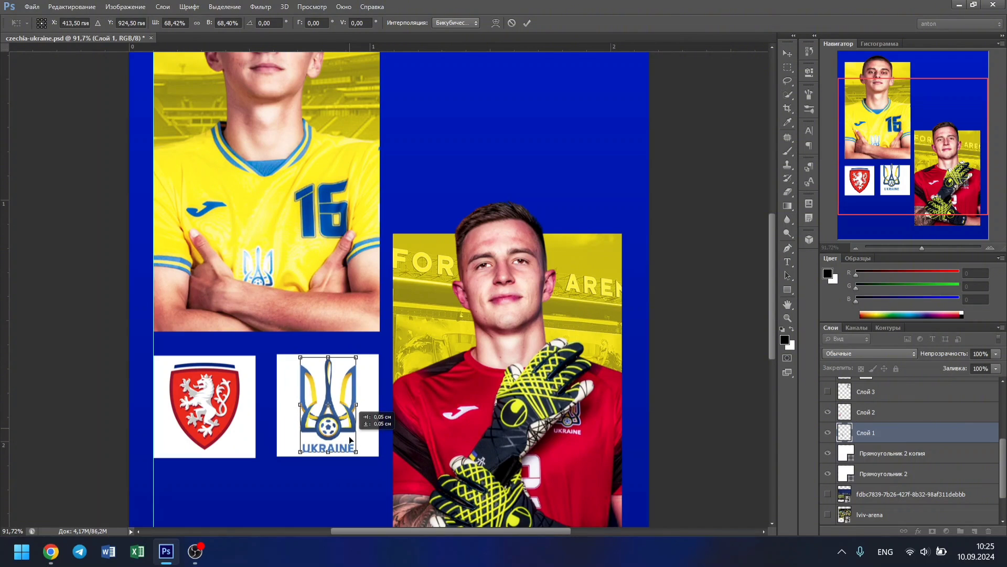
{"action": "key", "text": "Return"}
Step: Stack the Czech crest above its white box and group both crests with their boxes
{"action": "left_click", "coordinate": [955, 454], "text": "ctrl"}
{"action": "left_click", "coordinate": [903, 453], "text": "ctrl"}
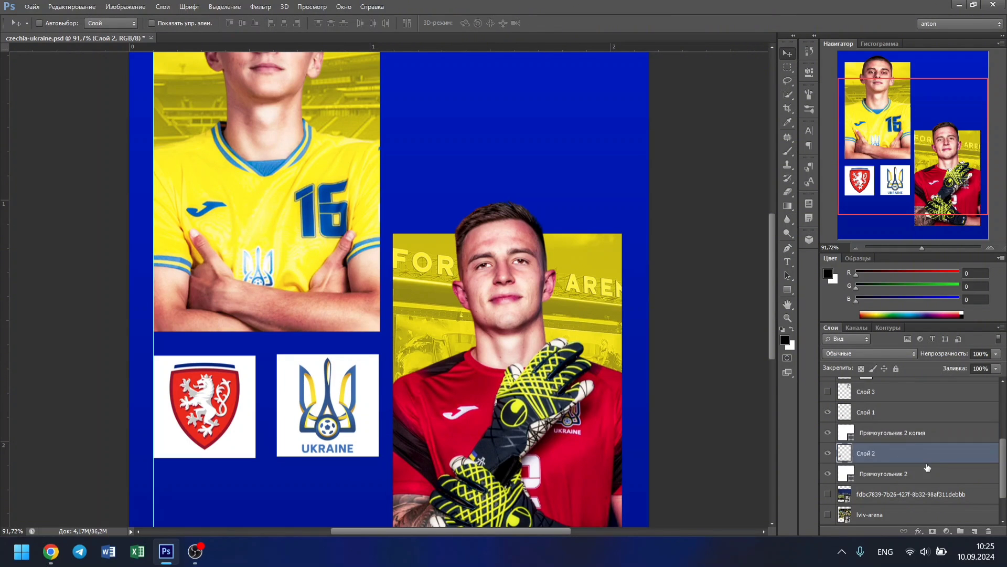
{"action": "left_click_drag", "start_coordinate": [887, 412], "coordinate": [919, 469]}
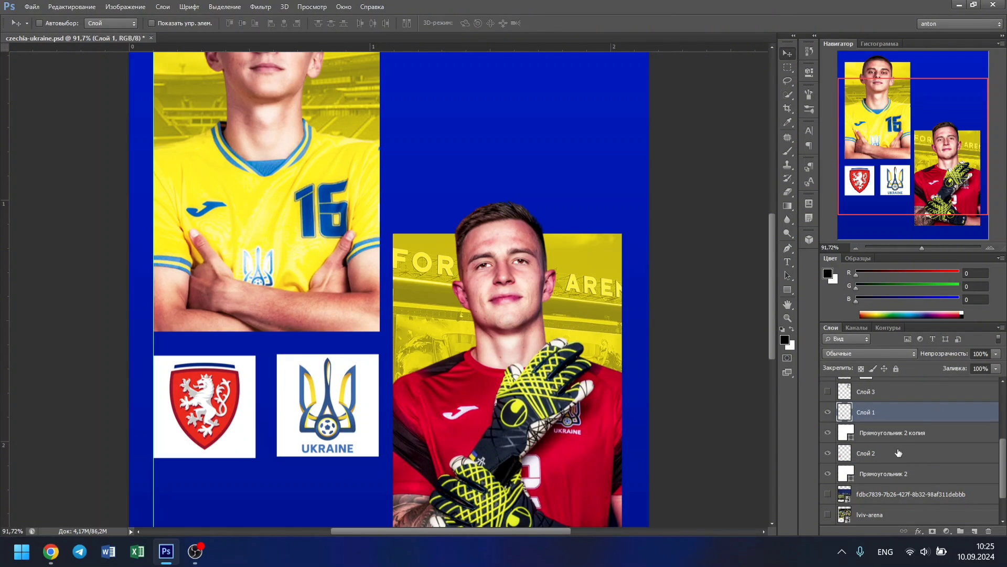
{"action": "left_click", "coordinate": [898, 473], "text": "shift"}
{"action": "key", "text": "ctrl+g"}
{"action": "key", "text": "ctrl+0"}
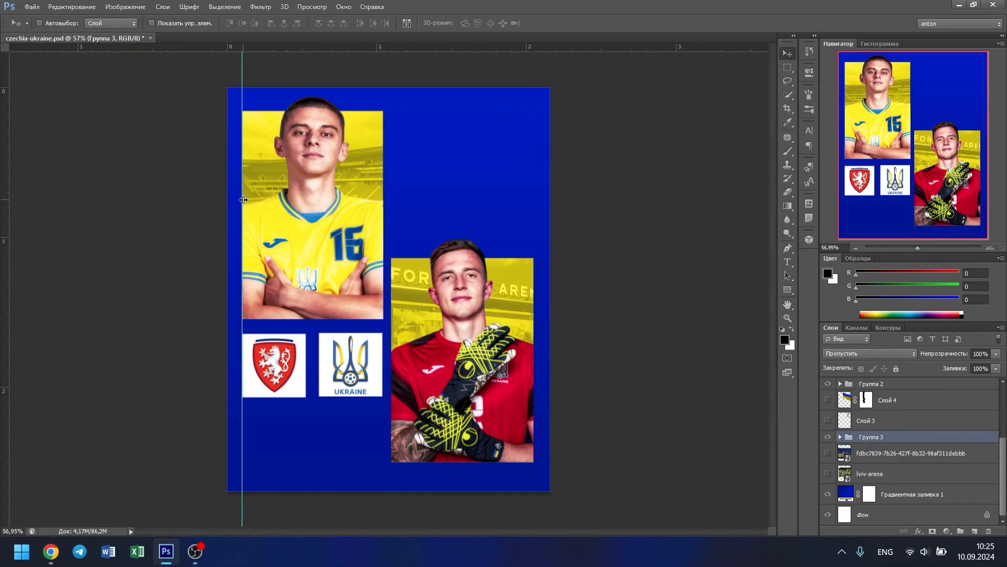
Step: Draw a white bar below the crests, aligned to guides at the left column edges
{"action": "key", "text": "u"}
{"action": "scroll", "coordinate": [248, 365], "scroll_direction": "up", "scroll_amount": 2}
{"action": "scroll", "coordinate": [248, 365], "scroll_direction": "up", "scroll_amount": 2}
{"action": "mouse_move", "coordinate": [219, 312]}
{"action": "left_mouse_down"}
{"action": "mouse_move", "coordinate": [401, 385]}
{"action": "mouse_move", "coordinate": [491, 400]}
{"action": "left_mouse_up"}
{"action": "key", "text": "v"}
{"action": "left_click_drag", "start_coordinate": [431, 364], "coordinate": [434, 407]}
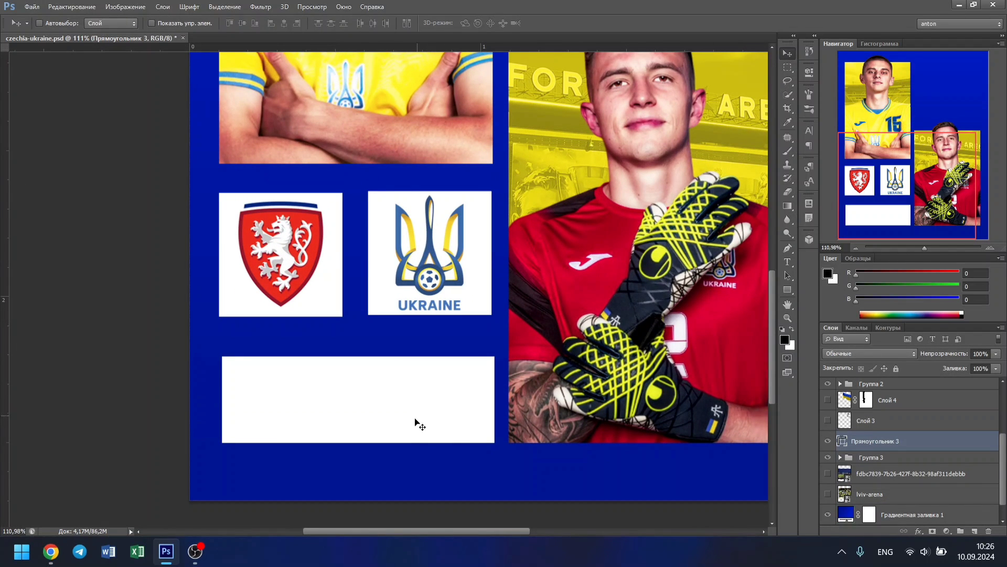
{"action": "left_click_drag", "start_coordinate": [20, 299], "coordinate": [220, 358]}
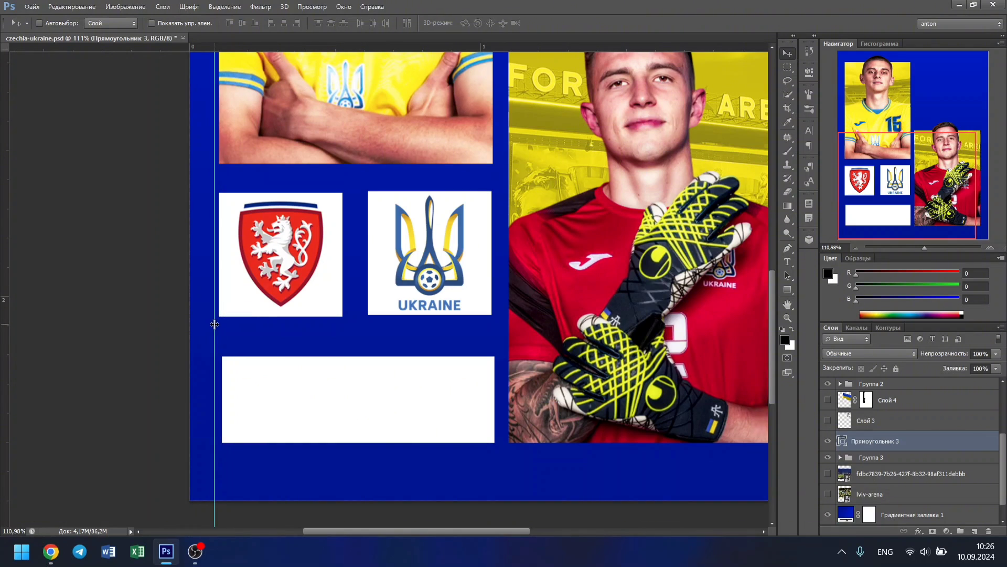
{"action": "left_click_drag", "start_coordinate": [6, 307], "coordinate": [492, 402]}
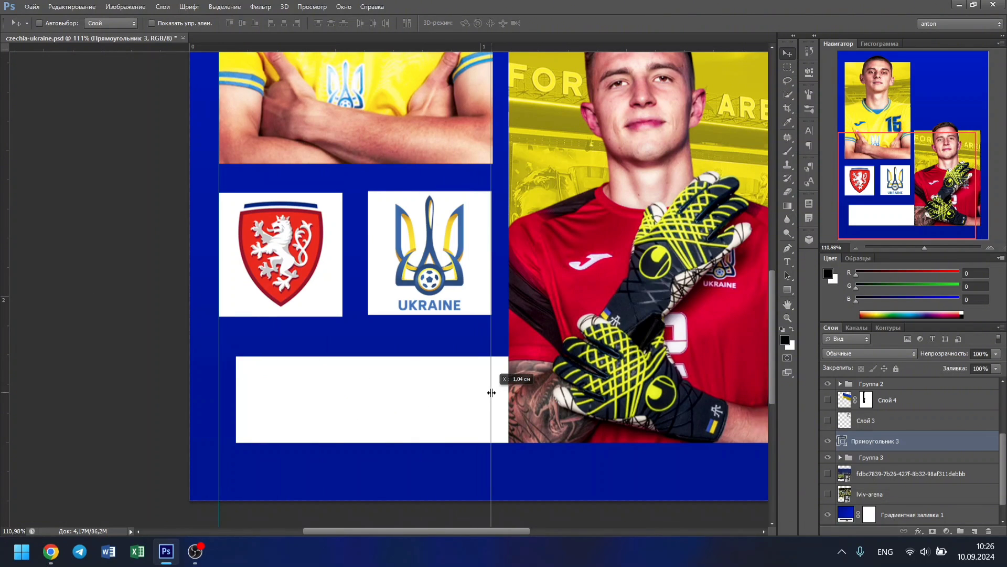
{"action": "key", "text": "shift+Left"}
{"action": "key", "text": "shift+Left"}
{"action": "key", "text": "shift+Left"}
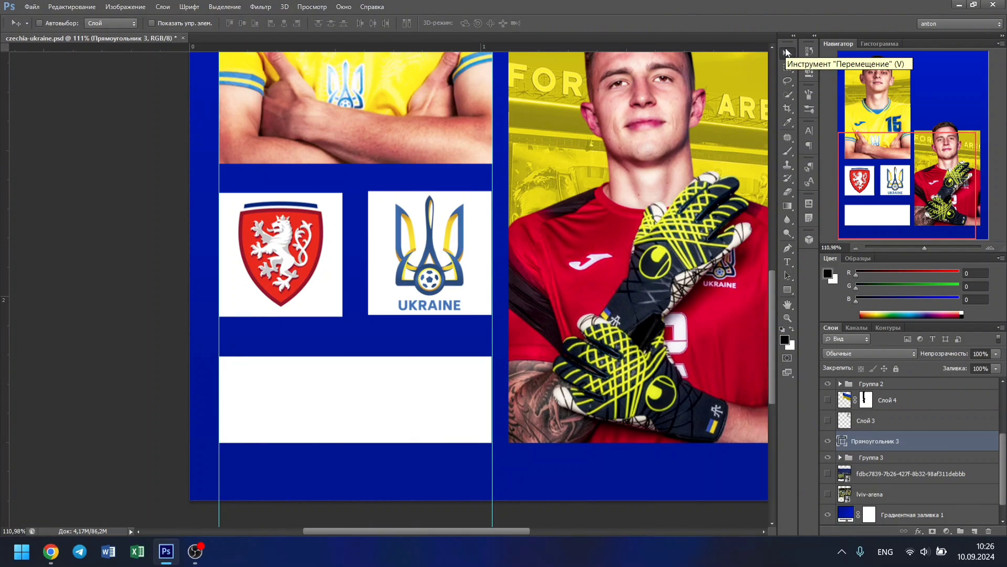
Step: Stretch the bottom white panel taller upward toward the crests
{"action": "key", "text": "ctrl+t"}
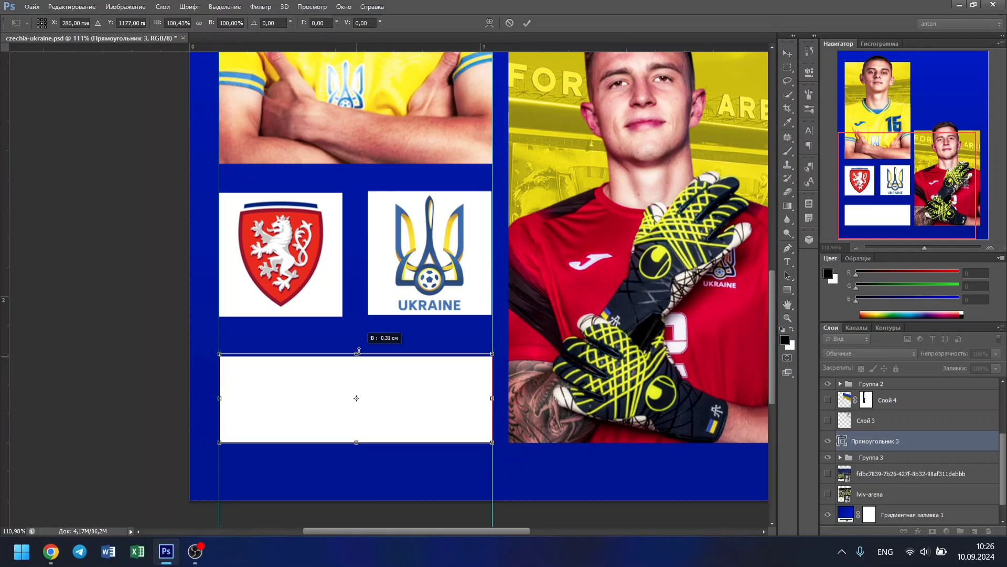
{"action": "left_click_drag", "start_coordinate": [356, 357], "coordinate": [356, 344]}
{"action": "key", "text": "Return"}
Step: Select the Ukraine crest together with its white box for resizing
{"action": "left_click", "coordinate": [840, 457]}
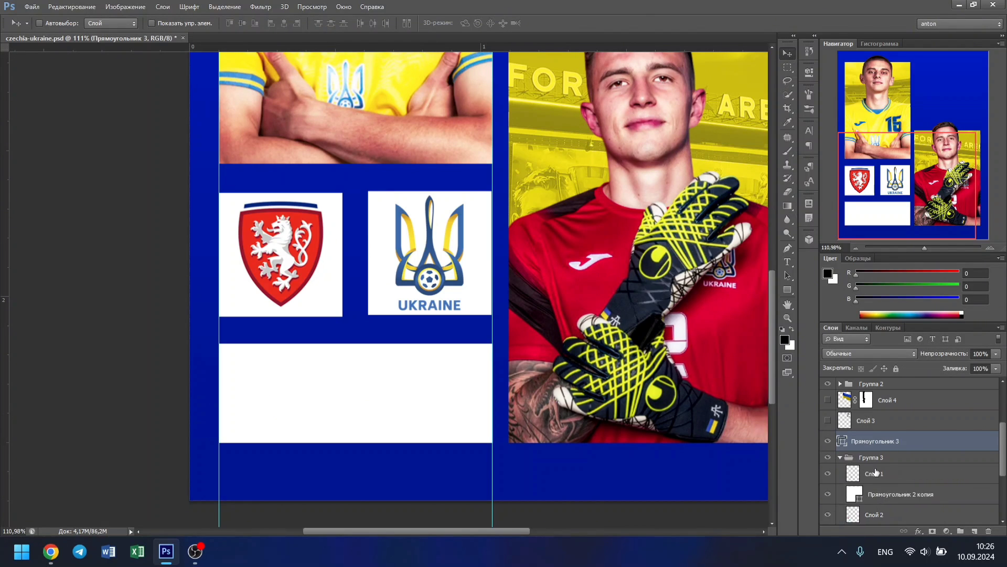
{"action": "left_click", "coordinate": [901, 493]}
{"action": "left_click", "coordinate": [874, 473], "text": "shift"}
{"action": "key", "text": "ctrl+t"}
Step: Enlarge the Ukraine crest with its box, and duplicate the box beneath the Czech crest
{"action": "left_click_drag", "start_coordinate": [369, 314], "coordinate": [361, 322]}
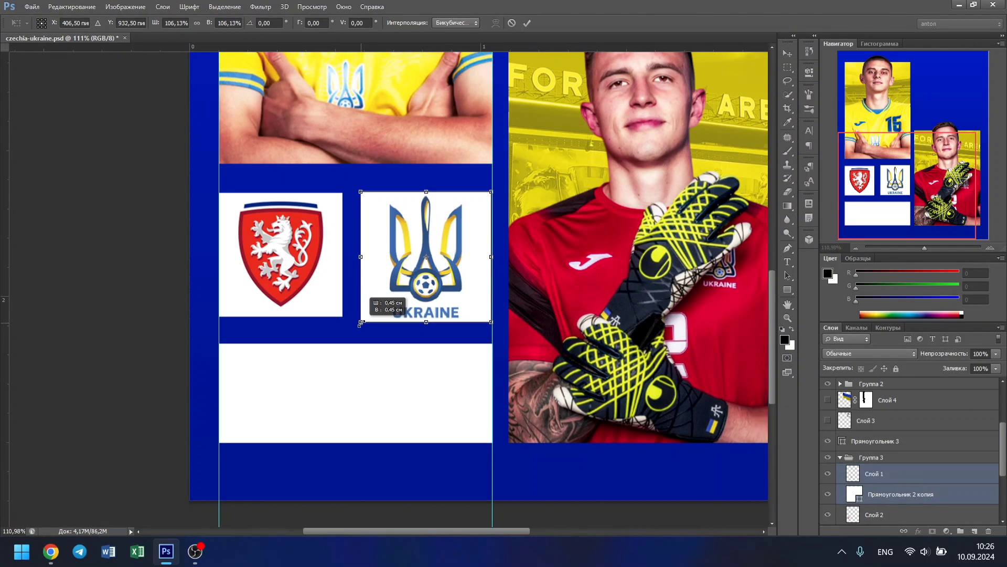
{"action": "key", "text": "Return"}
{"action": "left_click", "coordinate": [880, 494]}
{"action": "scroll", "coordinate": [892, 472], "scroll_direction": "down", "scroll_amount": 3}
{"action": "right_click", "coordinate": [881, 499]}
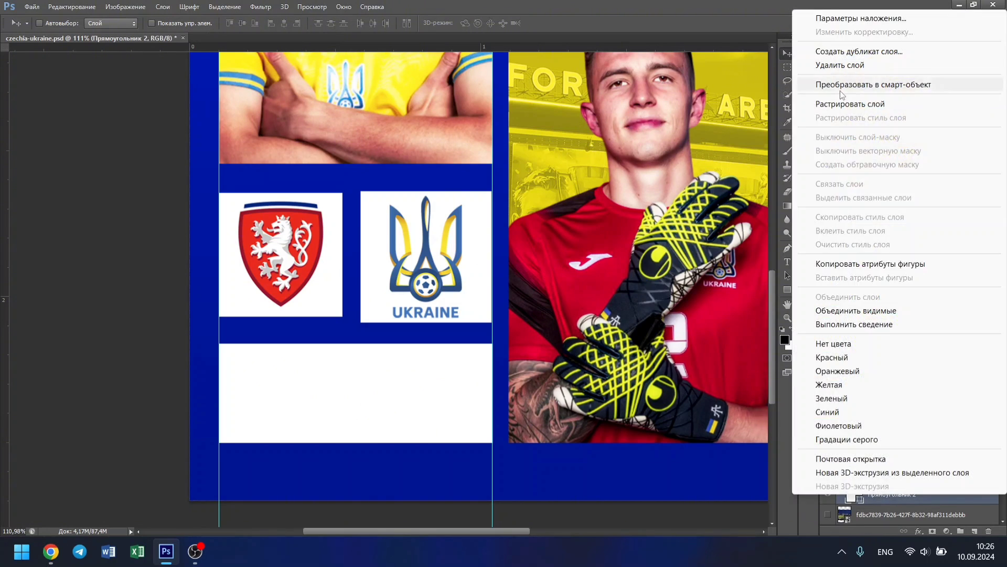
{"action": "key", "text": "Escape"}
{"action": "left_click_drag", "start_coordinate": [290, 264], "coordinate": [288, 262], "text": "alt"}
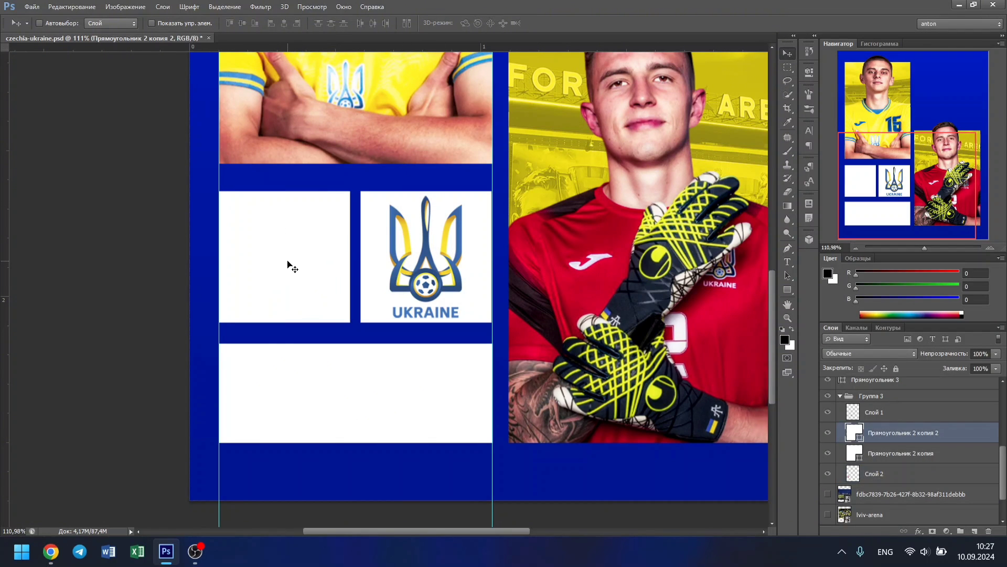
{"action": "left_click_drag", "start_coordinate": [870, 462], "coordinate": [882, 484]}
Step: Enlarge the Czech crest to fill its new white box
{"action": "left_click", "coordinate": [874, 453], "text": "ctrl"}
{"action": "key", "text": "ctrl+t"}
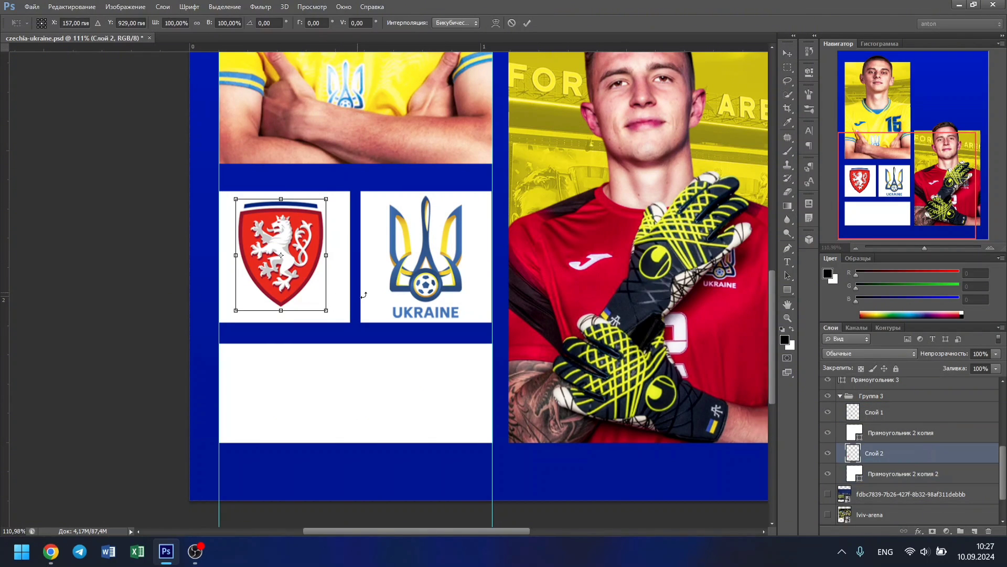
{"action": "left_click_drag", "start_coordinate": [330, 314], "coordinate": [339, 324]}
{"action": "key", "text": "Return"}
Step: Nudge both crests and their white boxes upward, then select the bottom white panel
{"action": "left_click", "coordinate": [289, 24]}
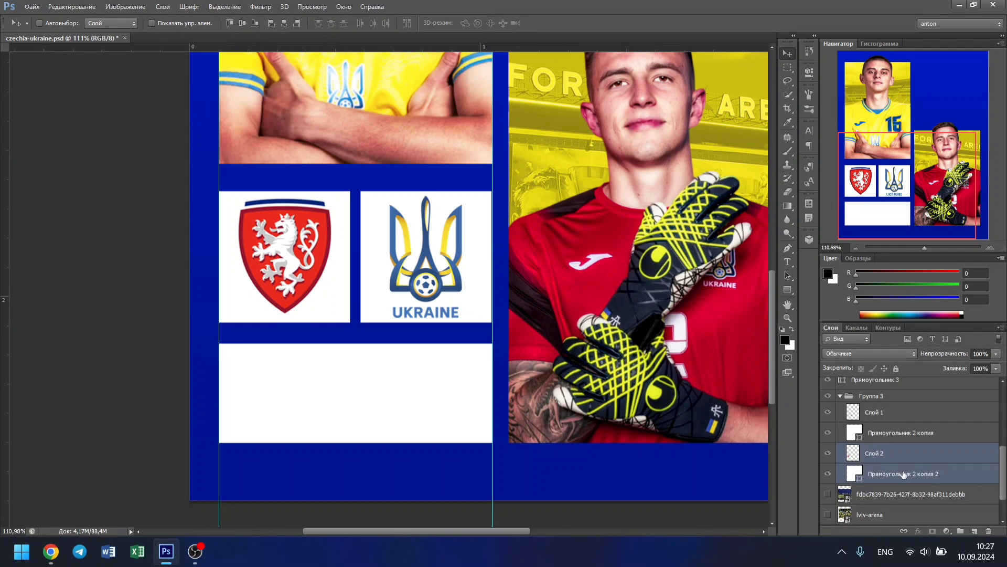
{"action": "left_click", "coordinate": [874, 412]}
{"action": "left_click", "coordinate": [901, 432]}
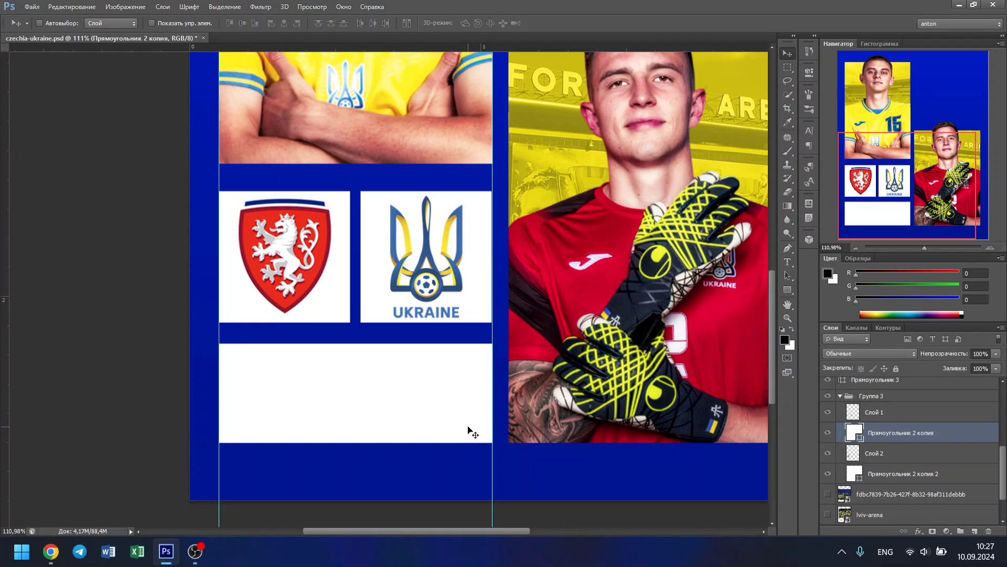
{"action": "key", "text": "Up"}
{"action": "key", "text": "Up"}
{"action": "key", "text": "Up"}
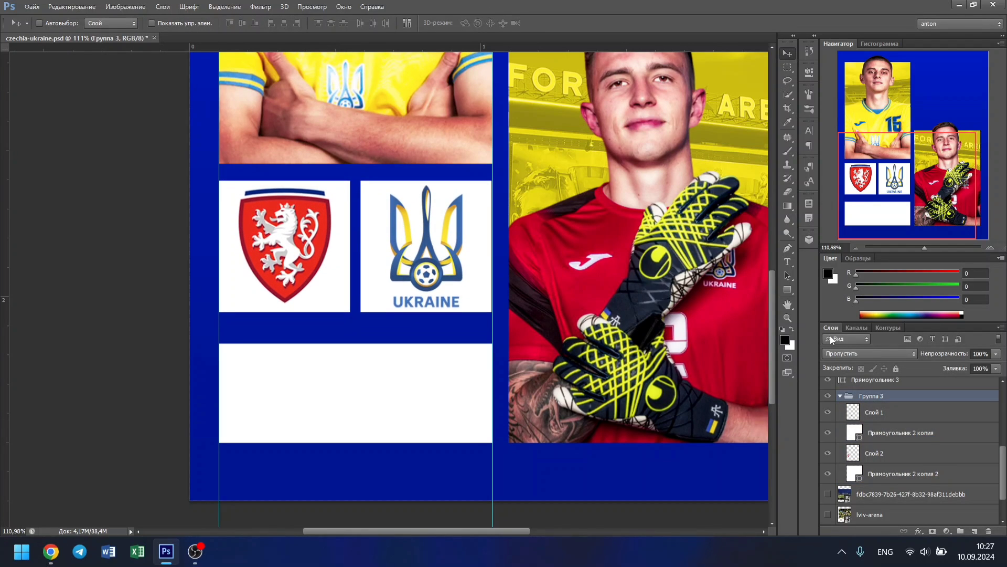
{"action": "scroll", "coordinate": [883, 428], "scroll_direction": "up", "scroll_amount": 2}
{"action": "left_click", "coordinate": [883, 428]}
{"action": "key", "text": "ctrl+t"}
Step: Stretch the bottom panel's top edge up to about 123% and fill it yellow
{"action": "left_click_drag", "start_coordinate": [356, 344], "coordinate": [356, 319]}
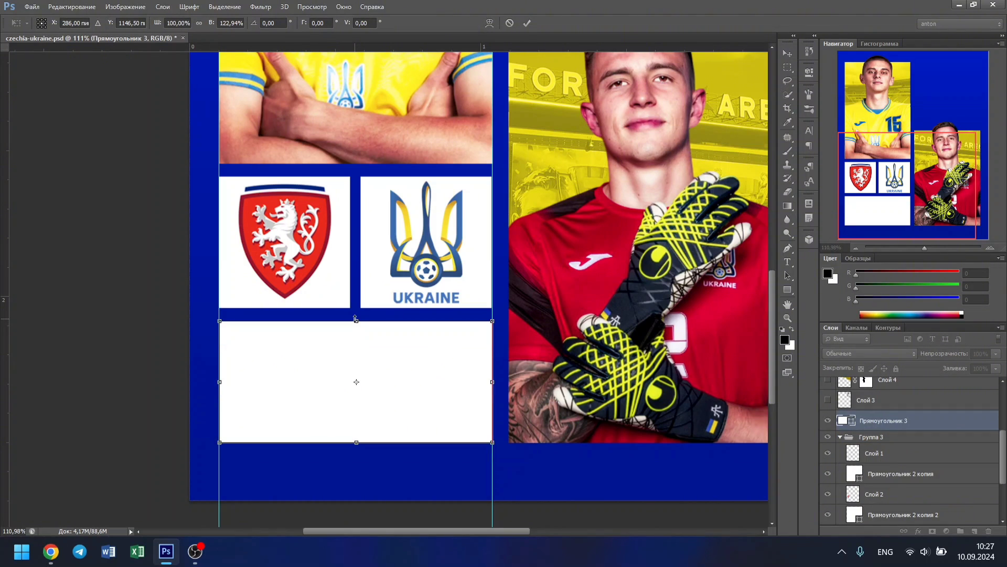
{"action": "left_click", "coordinate": [526, 25]}
{"action": "key", "text": "ctrl+0"}
{"action": "key", "text": "u"}
{"action": "left_click", "coordinate": [111, 23]}
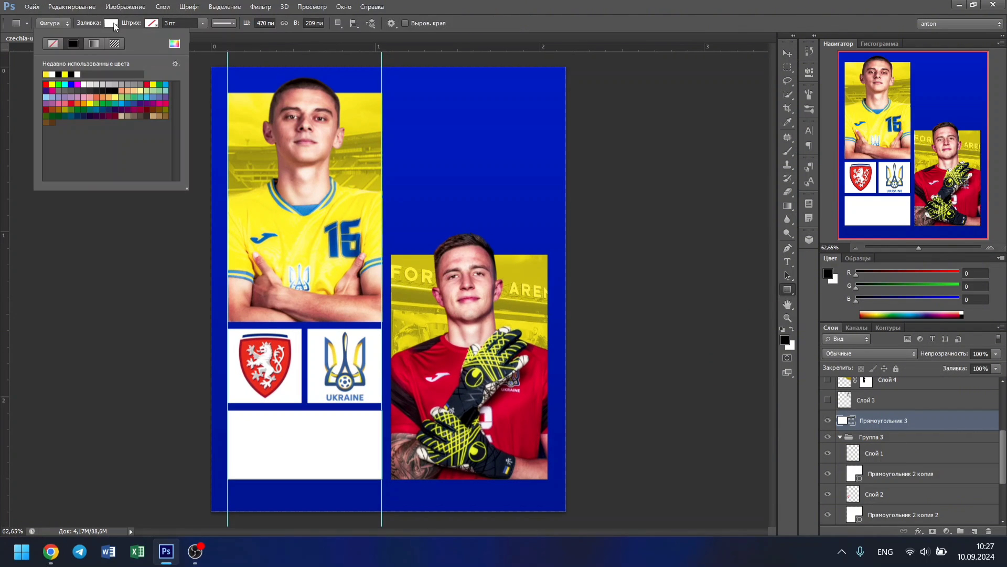
{"action": "left_click", "coordinate": [50, 70]}
{"action": "key", "text": "Return"}
Step: Show the stadium photo, clip it into the bottom panel, and scale it to fit
{"action": "scroll", "coordinate": [849, 488], "scroll_direction": "down", "scroll_amount": 3}
{"action": "left_click", "coordinate": [828, 453]}
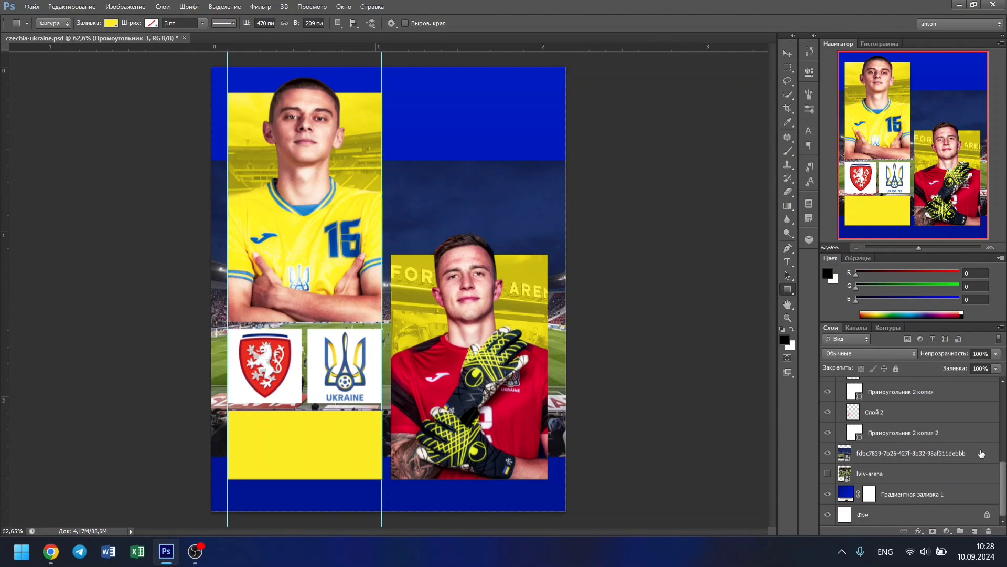
{"action": "left_click_drag", "start_coordinate": [903, 453], "coordinate": [903, 441]}
{"action": "right_click", "coordinate": [903, 428]}
{"action": "left_click", "coordinate": [840, 236]}
{"action": "key", "text": "ctrl+t"}
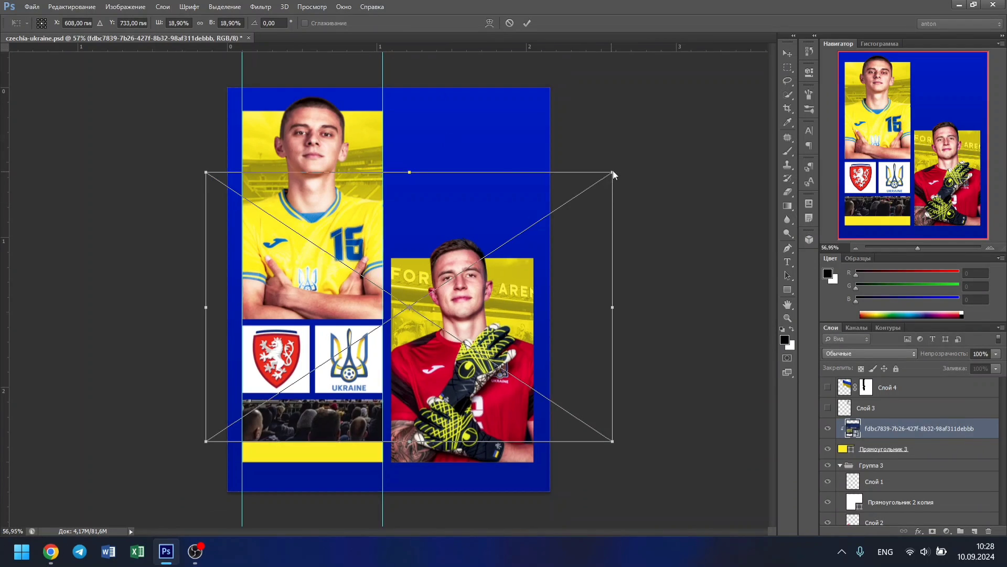
{"action": "left_click_drag", "start_coordinate": [614, 173], "coordinate": [387, 317]}
{"action": "left_click_drag", "start_coordinate": [299, 383], "coordinate": [304, 451]}
{"action": "left_click_drag", "start_coordinate": [387, 388], "coordinate": [376, 384]}
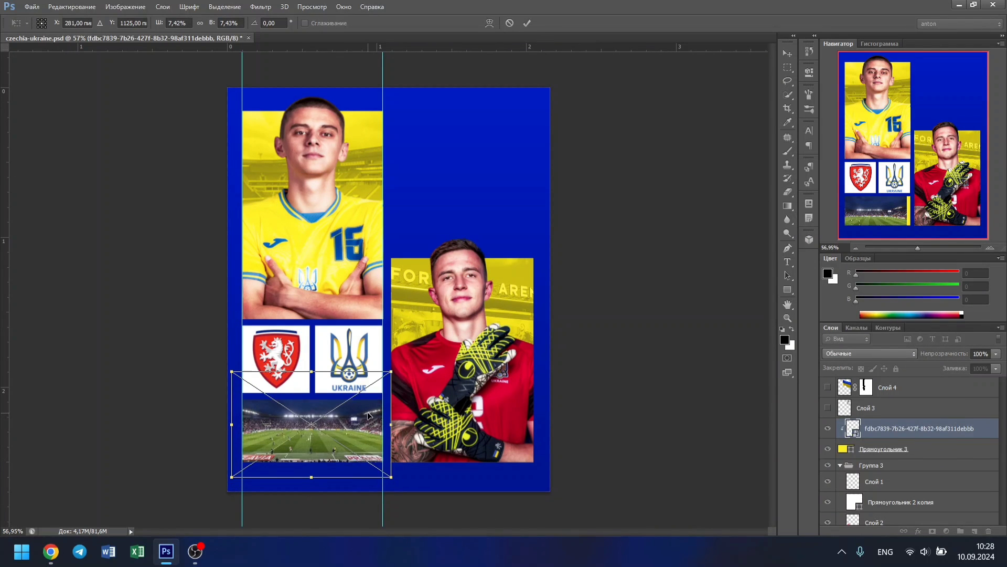
{"action": "key", "text": "Return"}
Step: Blend the stadium photo in Яркость mode at 50% opacity
{"action": "left_click", "coordinate": [913, 353]}
{"action": "left_click", "coordinate": [979, 354]}
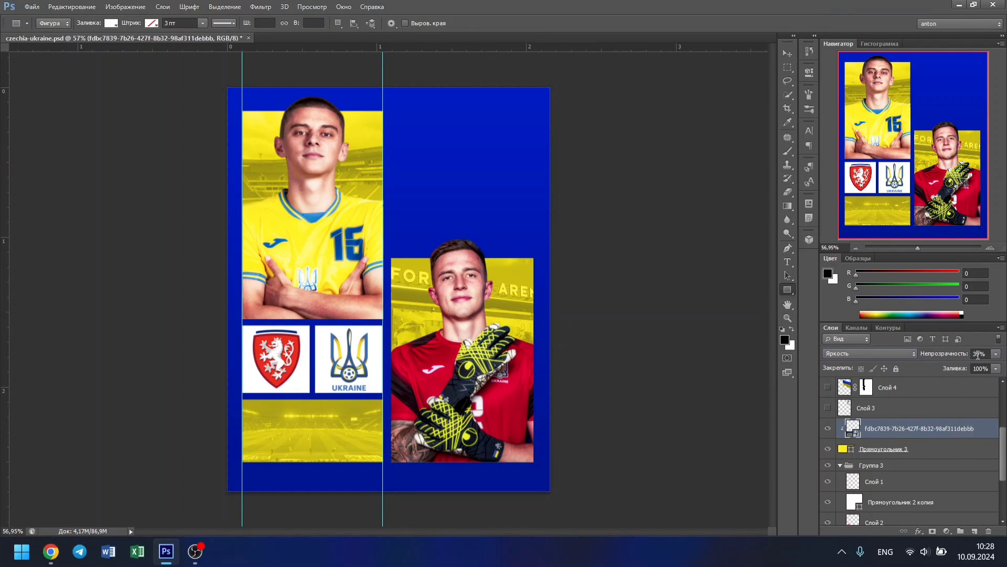
{"action": "type", "text": "50"}
{"action": "key", "text": "Return"}
{"action": "key", "text": "v"}
{"action": "key", "text": "ctrl+0"}
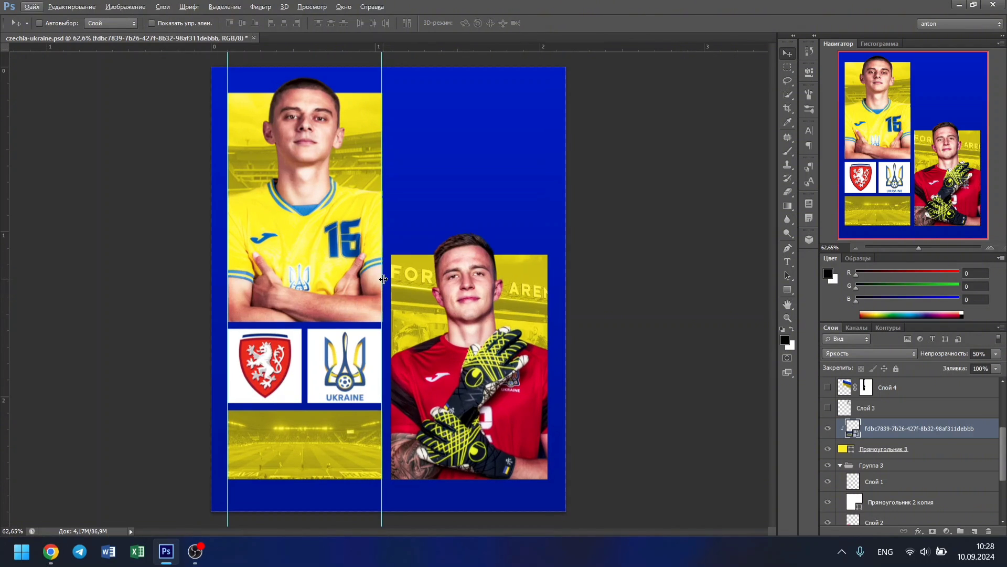
{"action": "key", "text": "ctrl+semicolon"}
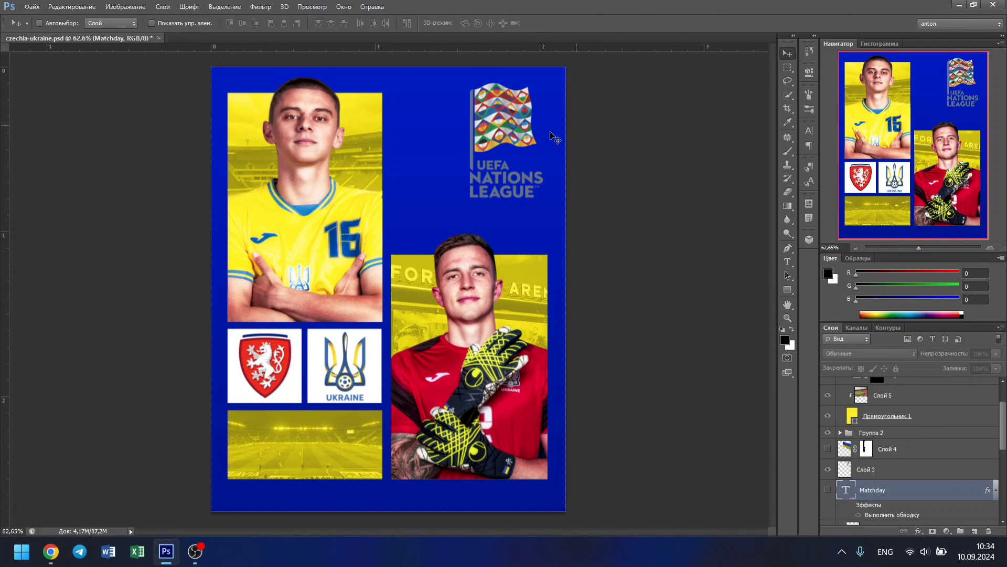
Step: Move the Nations League logo to the lower left and shrink it to about 34%
{"action": "left_click_drag", "start_coordinate": [504, 142], "coordinate": [269, 447]}
{"action": "key", "text": "ctrl+t"}
{"action": "mouse_move", "coordinate": [312, 488]}
{"action": "left_mouse_down"}
{"action": "mouse_move", "coordinate": [260, 425]}
{"action": "mouse_move", "coordinate": [271, 471]}
{"action": "left_mouse_up"}
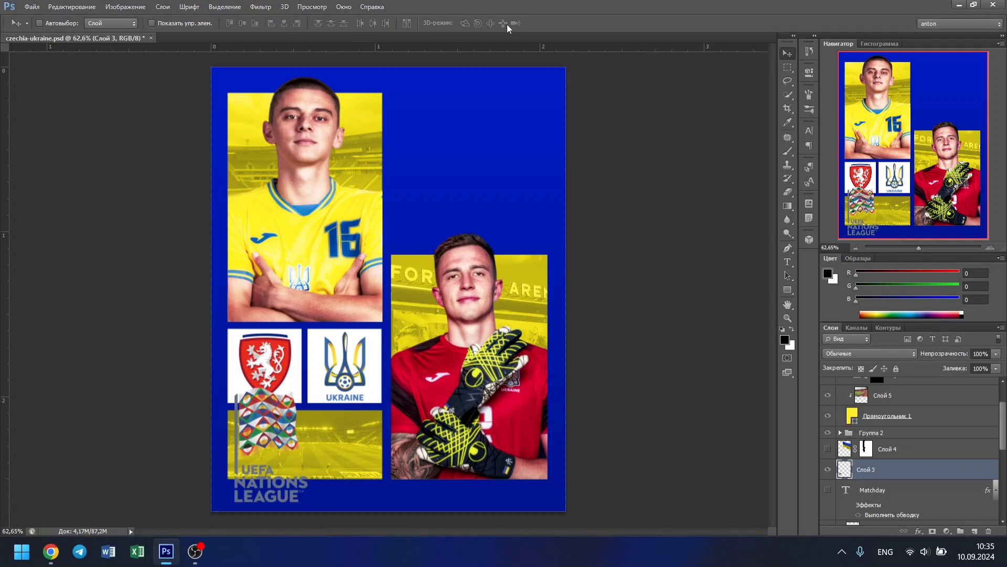
{"action": "key", "text": "Return"}
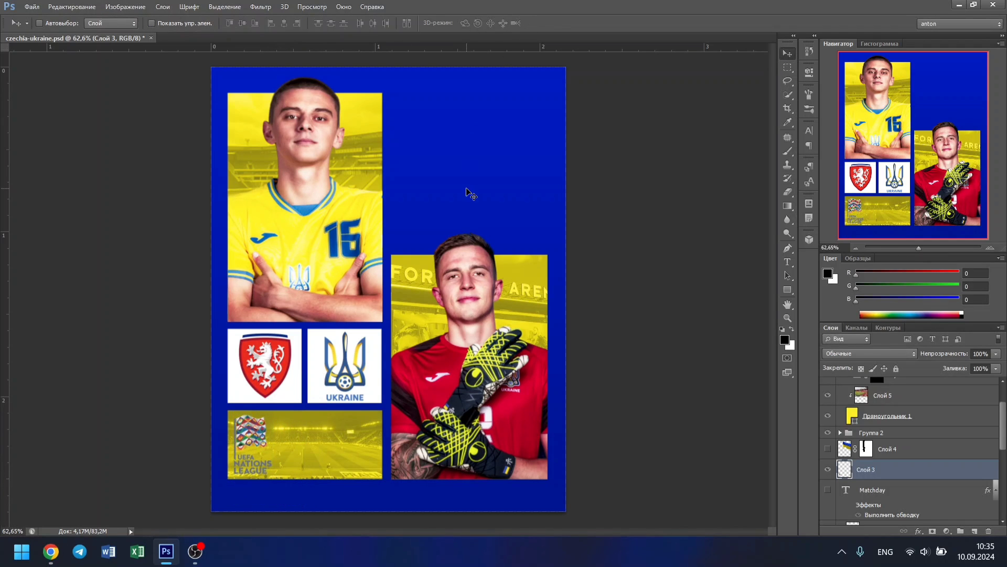
Step: Give the league logo a white outside Stroke (Обводка) layer style
{"action": "double_click", "coordinate": [909, 476]}
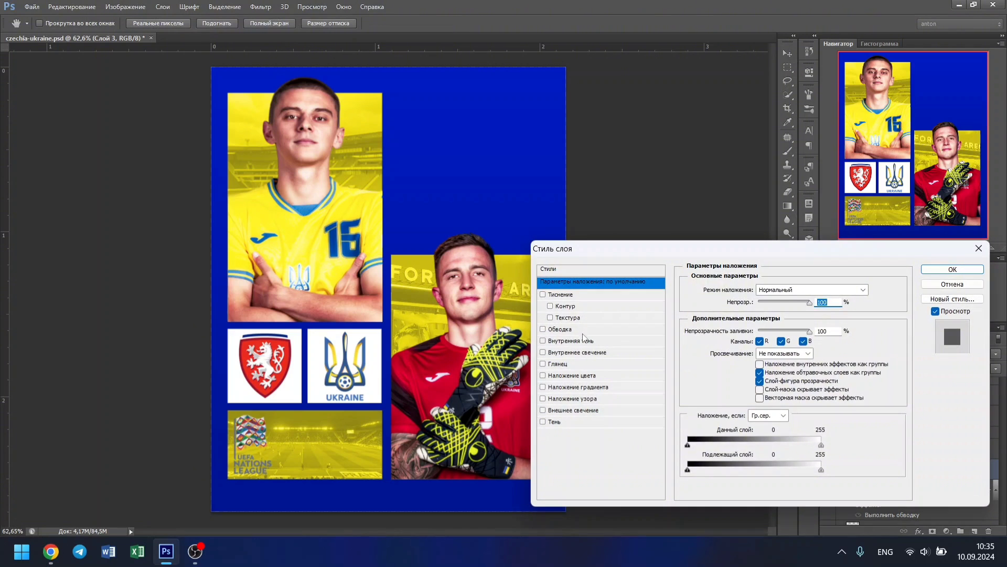
{"action": "left_click", "coordinate": [560, 329]}
{"action": "left_click", "coordinate": [714, 361]}
{"action": "left_click", "coordinate": [808, 286]}
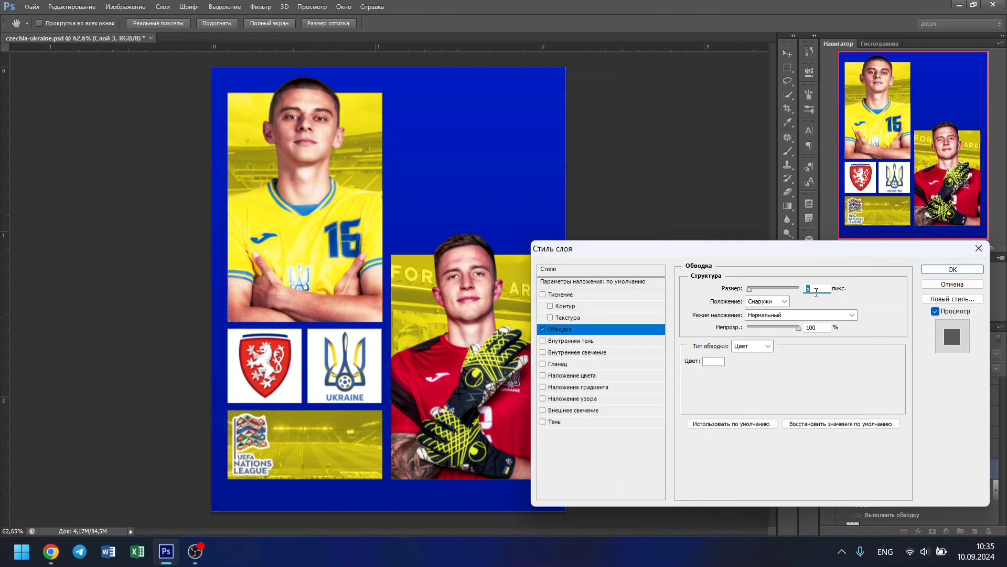
{"action": "left_click", "coordinate": [938, 269]}
{"action": "scroll", "coordinate": [376, 503], "scroll_direction": "up", "scroll_amount": 1}
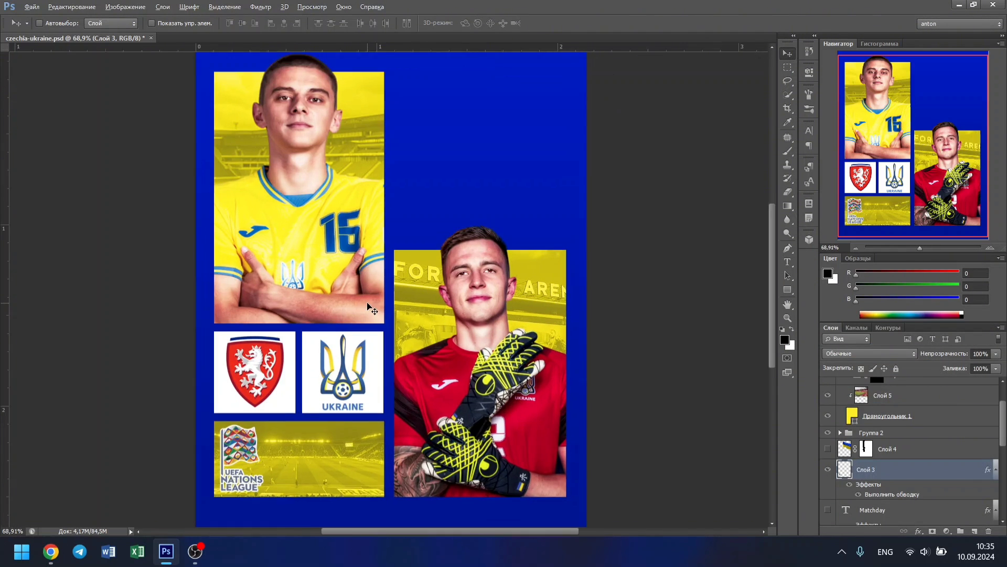
{"action": "scroll", "coordinate": [321, 408], "scroll_direction": "down", "scroll_amount": 1}
{"action": "left_click", "coordinate": [787, 262]}
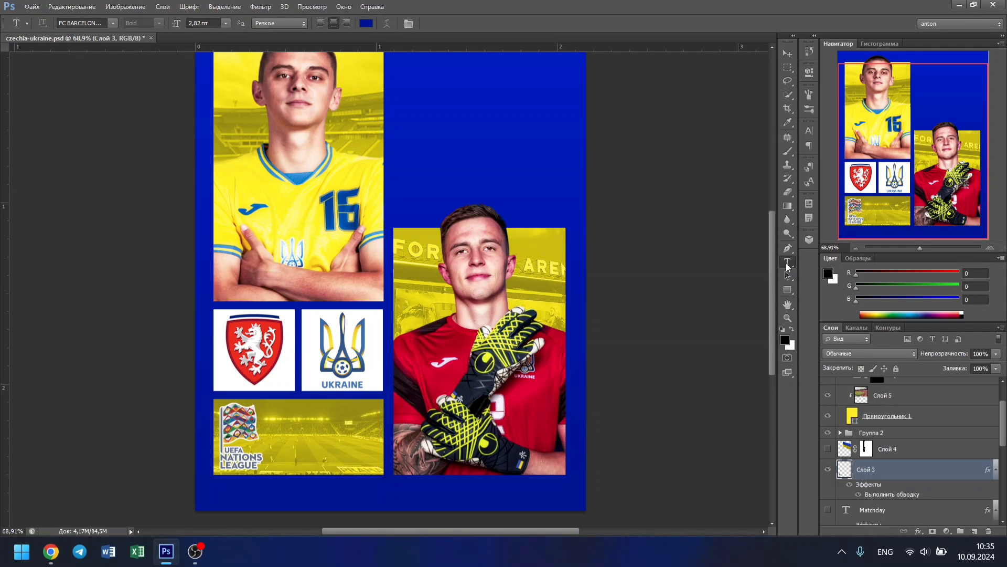
{"action": "left_click", "coordinate": [49, 551]}
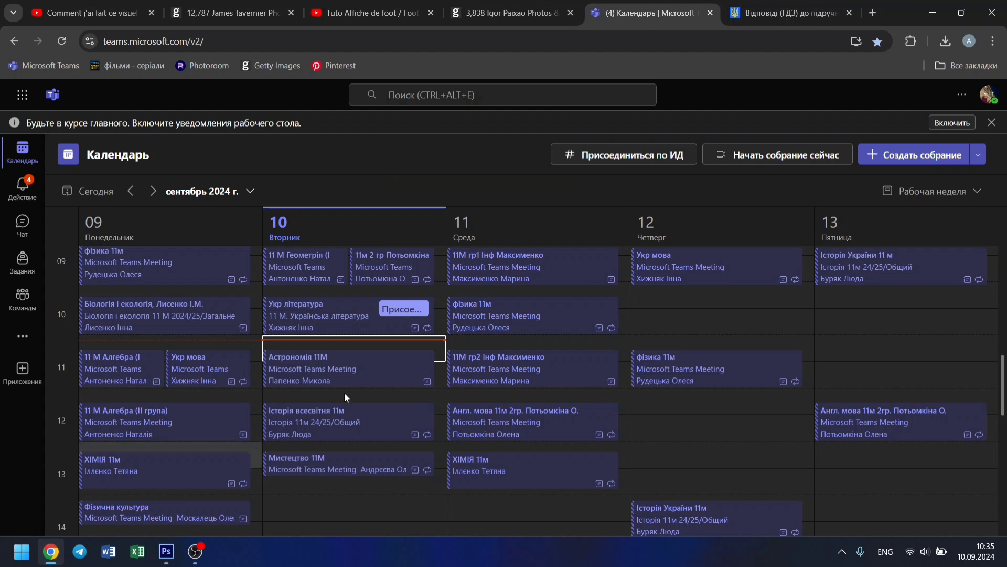
{"action": "left_click", "coordinate": [49, 554]}
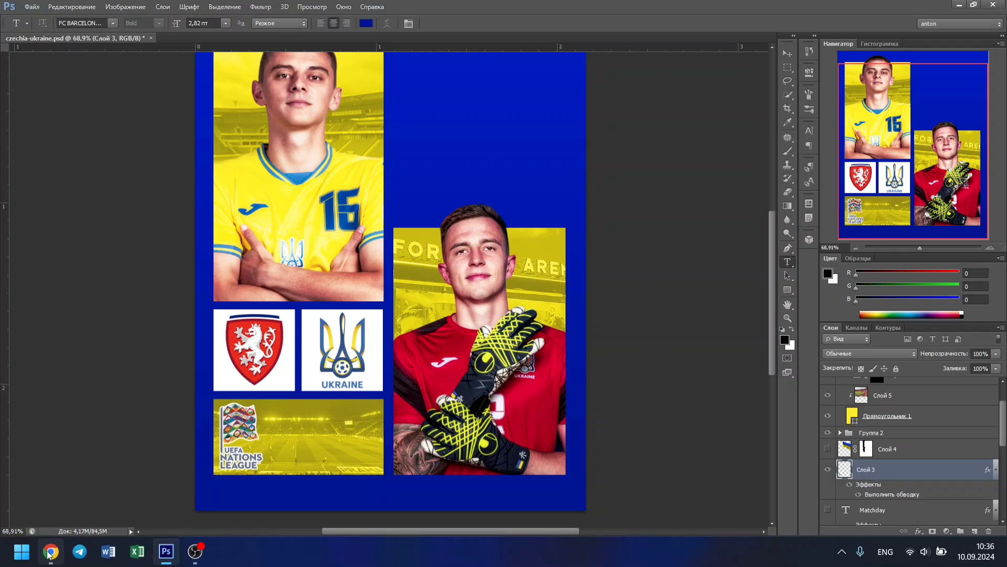
Step: Type the match date, time and EDEN ARENA lines in the stadium panel
{"action": "left_click", "coordinate": [358, 414]}
{"action": "type", "text": "10."}
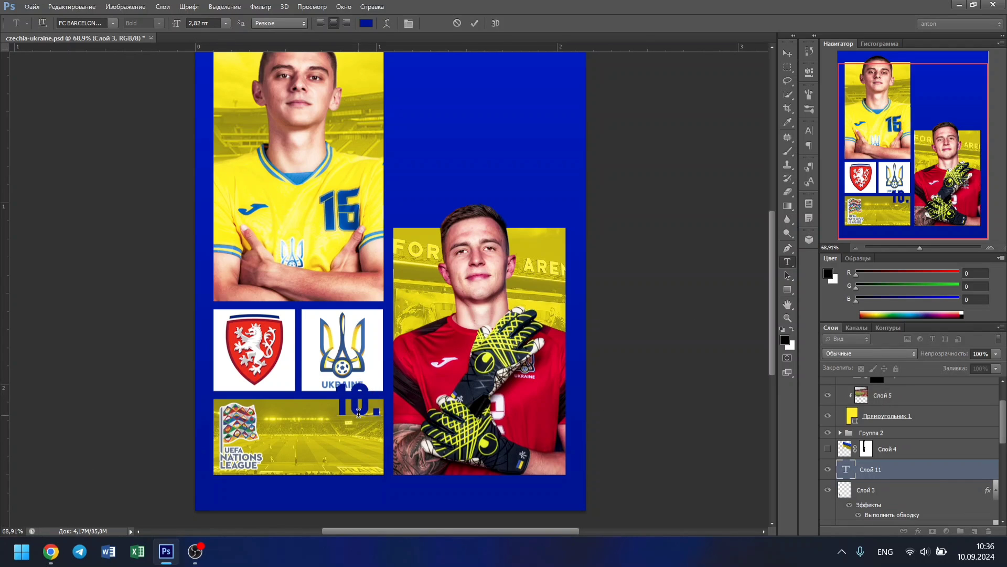
{"action": "type", "text": "09."}
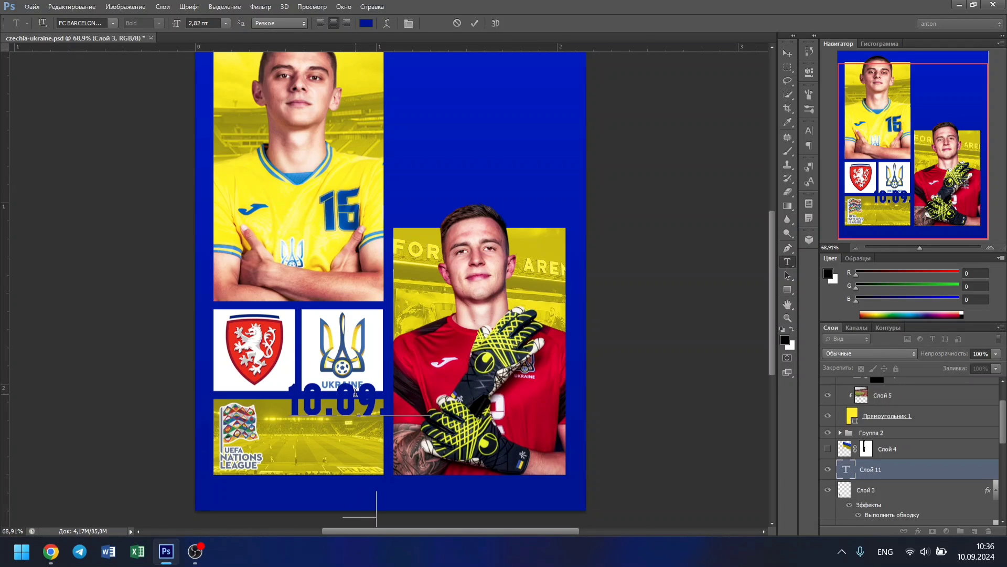
{"action": "type", "text": "20:"}
{"action": "scroll", "coordinate": [299, 386], "scroll_direction": "down", "scroll_amount": 2}
Step: Set the match text to 1,5 pt size with tighter leading
{"action": "key", "text": "ctrl+a"}
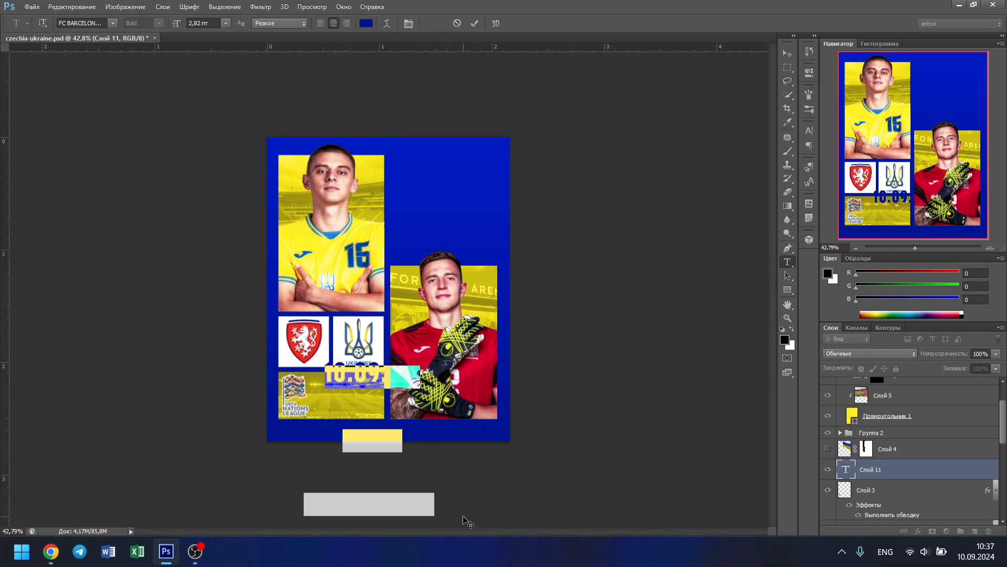
{"action": "left_click", "coordinate": [808, 133]}
{"action": "left_click", "coordinate": [692, 151]}
{"action": "key", "text": "Down"}
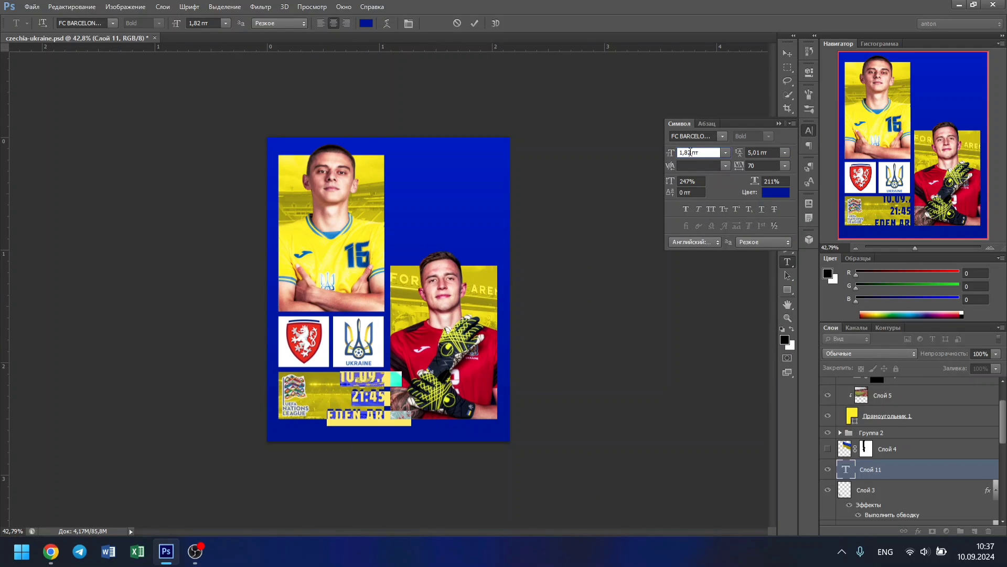
{"action": "key", "text": "BackSpace"}
{"action": "type", "text": "5"}
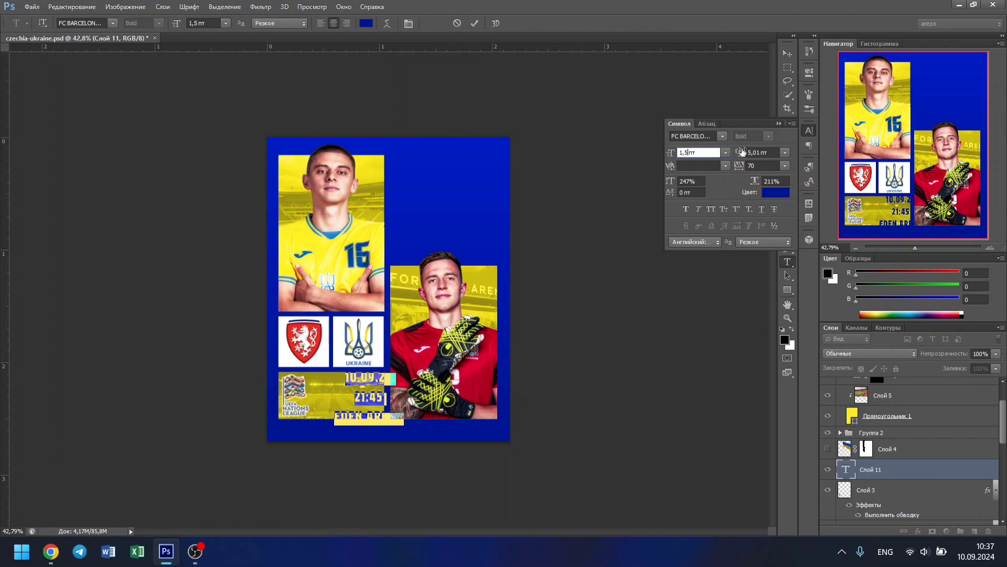
{"action": "left_click_drag", "start_coordinate": [745, 153], "coordinate": [744, 153]}
Step: Apply 3,01 pt leading to the date text and commit the edit
{"action": "left_click", "coordinate": [474, 23]}
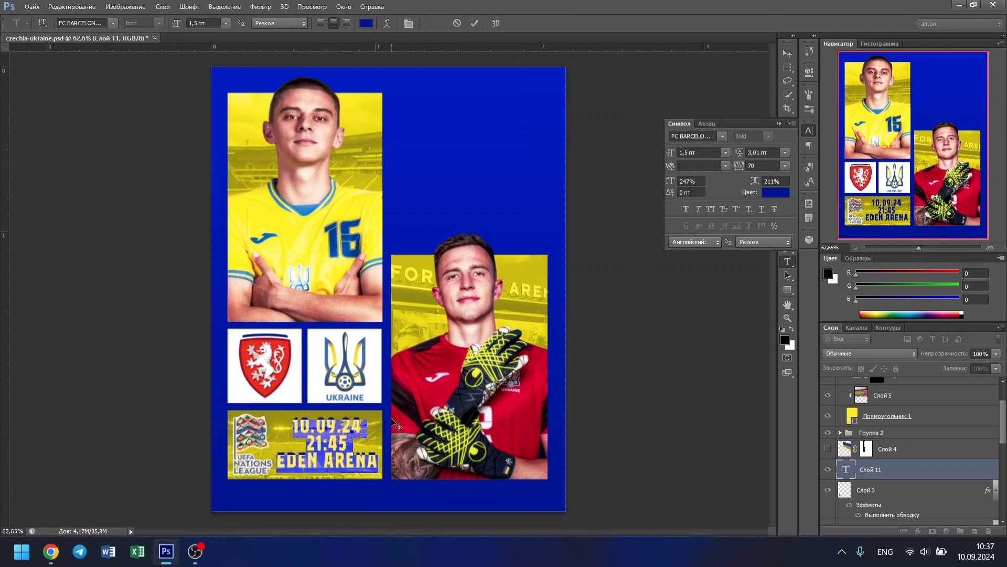
{"action": "key", "text": "ctrl+plus"}
{"action": "left_click", "coordinate": [781, 127]}
{"action": "left_click_drag", "start_coordinate": [262, 422], "coordinate": [382, 483]}
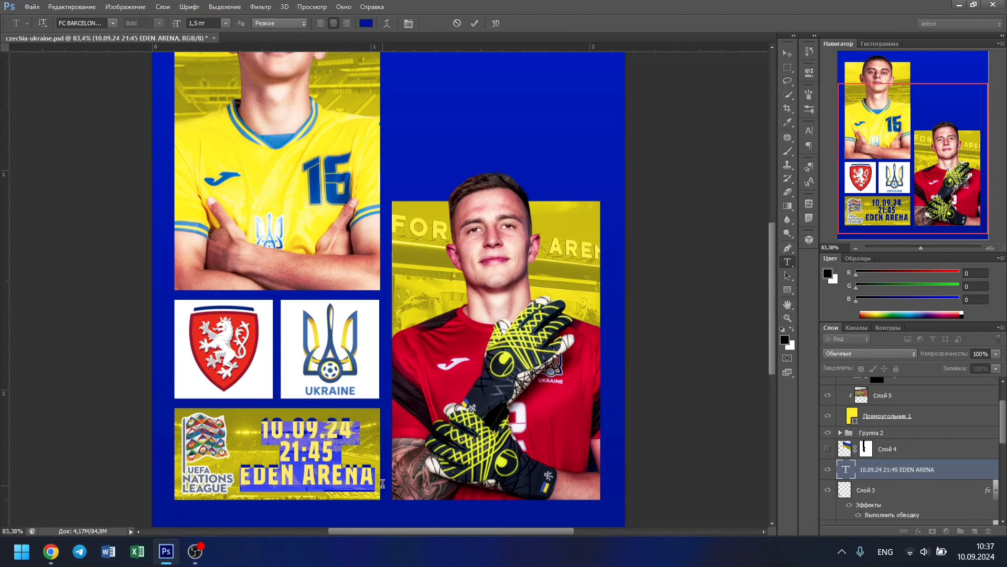
{"action": "left_click", "coordinate": [320, 23]}
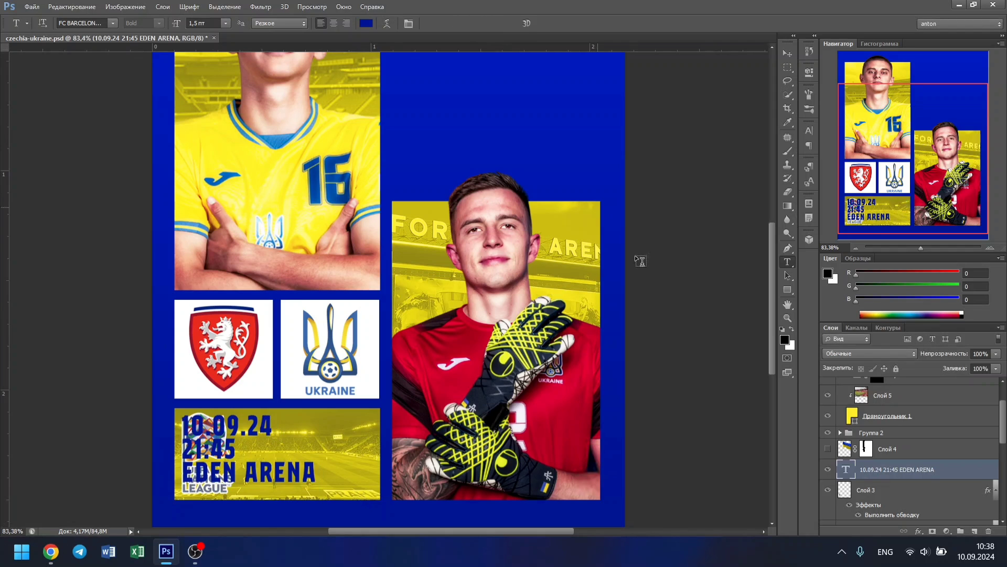
Step: Move the league logo right of the text and set the text font to Akira Expanded
{"action": "left_click_drag", "start_coordinate": [246, 457], "coordinate": [386, 457]}
{"action": "left_click", "coordinate": [184, 420], "text": "ctrl"}
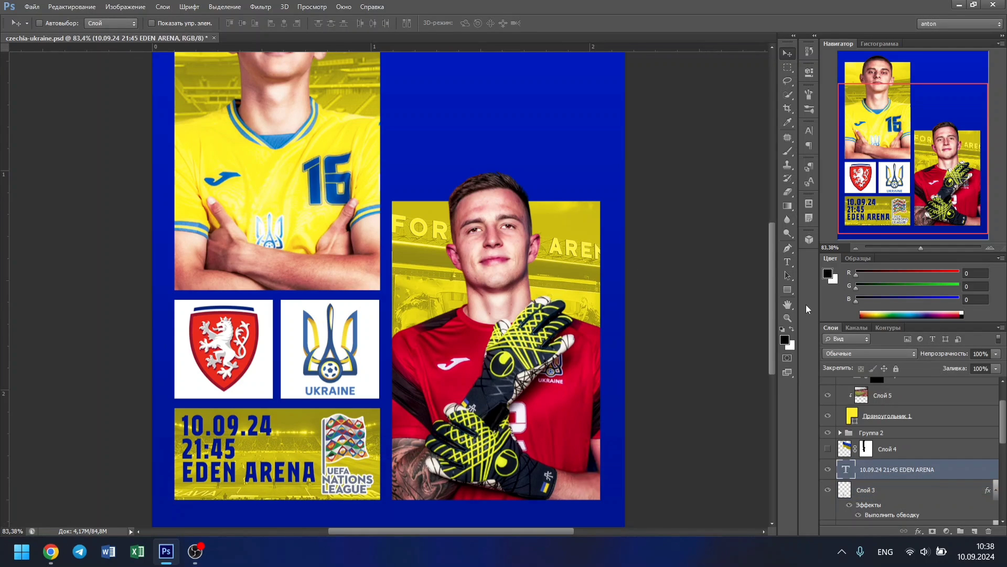
{"action": "left_click_drag", "start_coordinate": [184, 420], "coordinate": [318, 483]}
{"action": "left_click", "coordinate": [113, 23]}
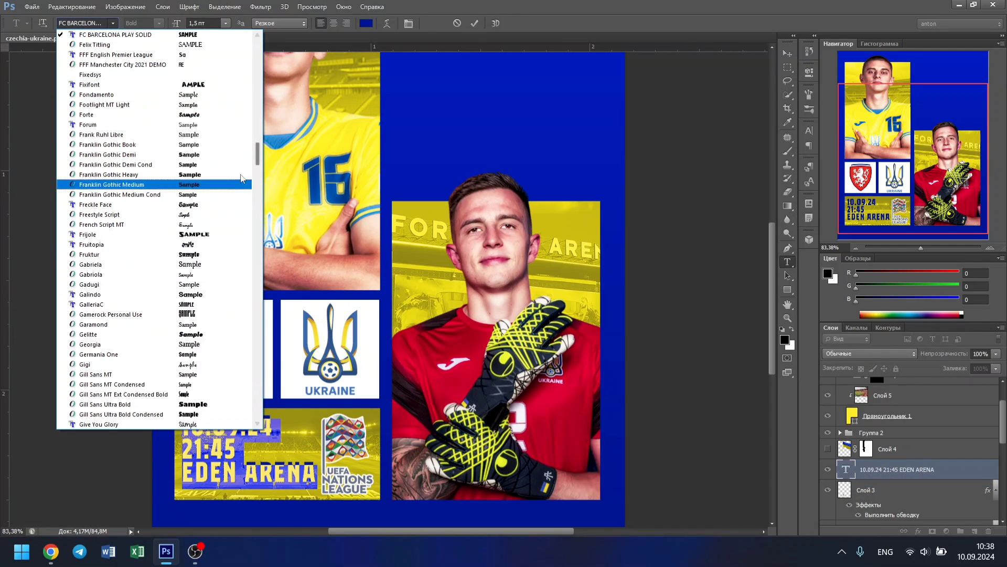
{"action": "left_click_drag", "start_coordinate": [257, 158], "coordinate": [266, 44]}
{"action": "left_click", "coordinate": [99, 124]}
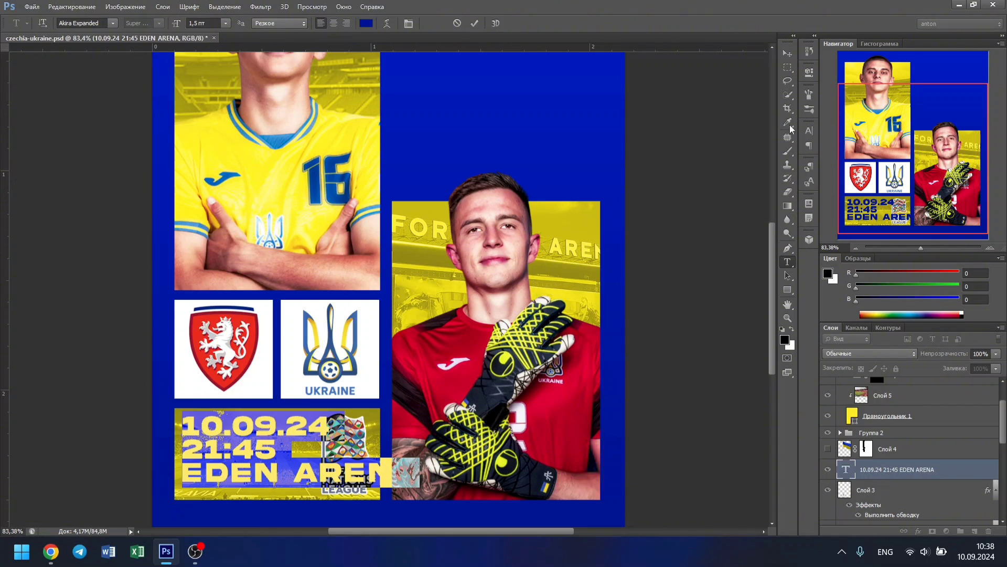
Step: Set the text leading to 3,2 pt and size to 1 pt, and hide the league logo
{"action": "left_click", "coordinate": [810, 130]}
{"action": "left_click", "coordinate": [760, 152]}
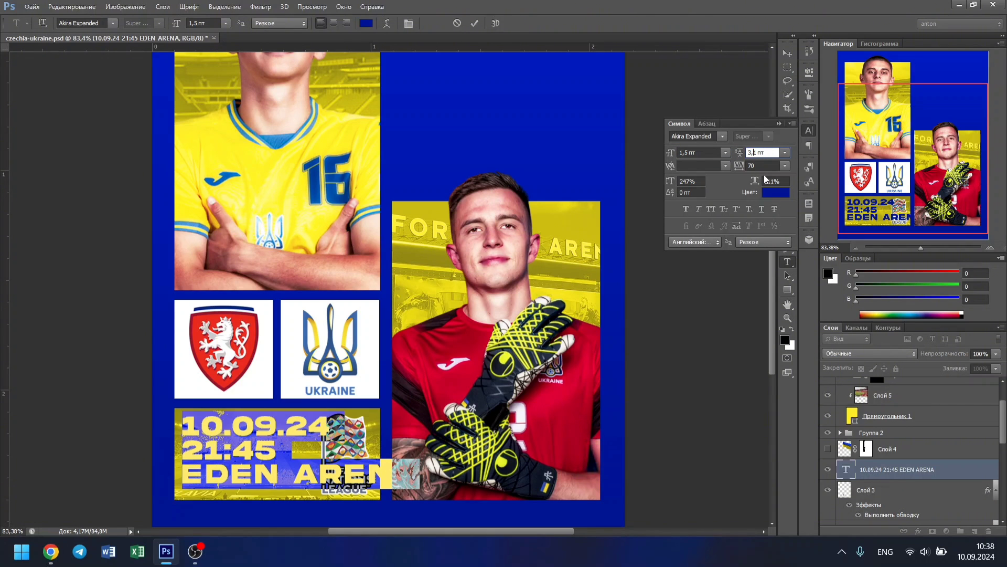
{"action": "key", "text": "Up"}
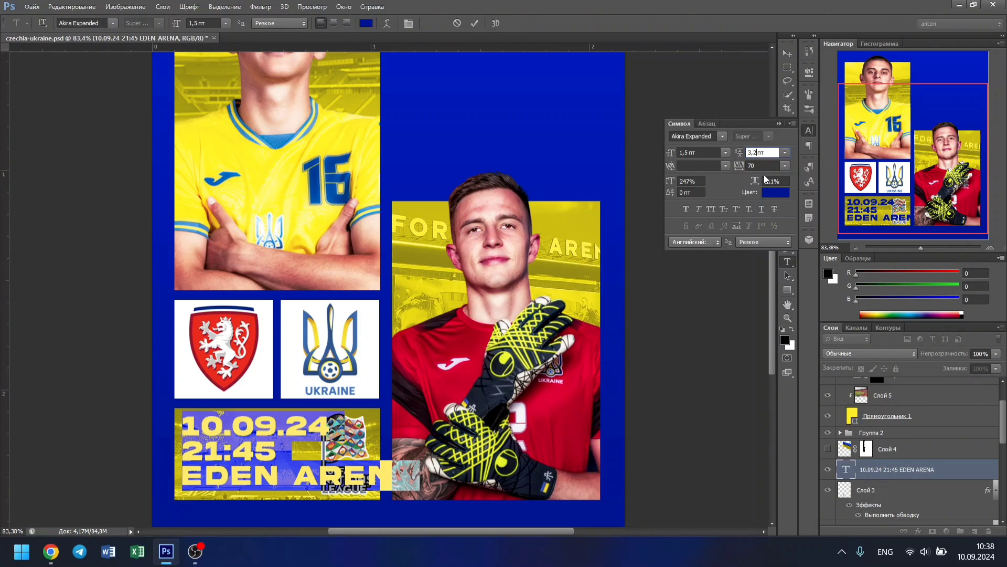
{"action": "left_click", "coordinate": [698, 152]}
{"action": "key", "text": "Down"}
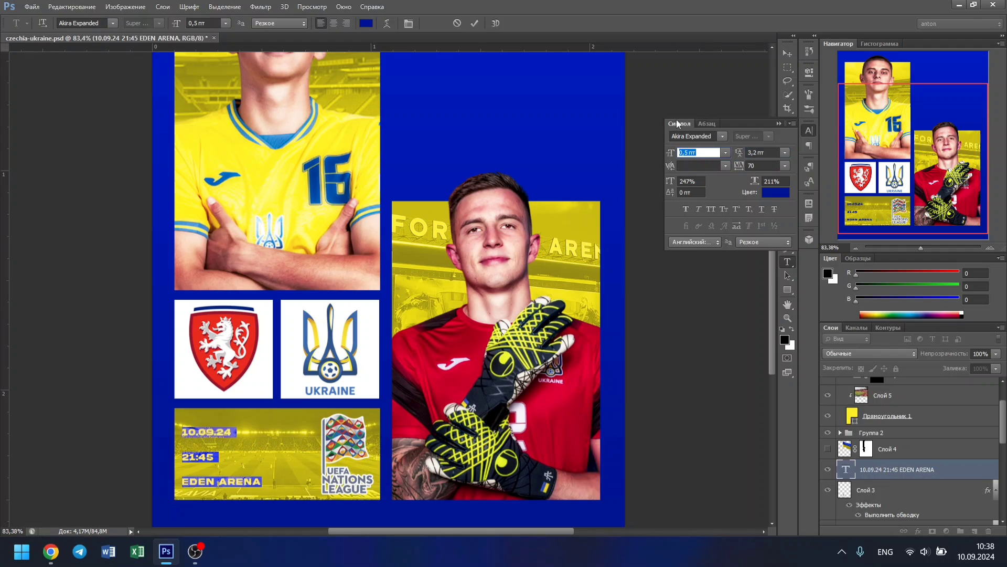
{"action": "type", "text": "1"}
{"action": "key", "text": "Return"}
{"action": "left_click", "coordinate": [809, 130]}
Step: Centre-align the three text lines and set their size to 1,2 pt
{"action": "left_click", "coordinate": [828, 489]}
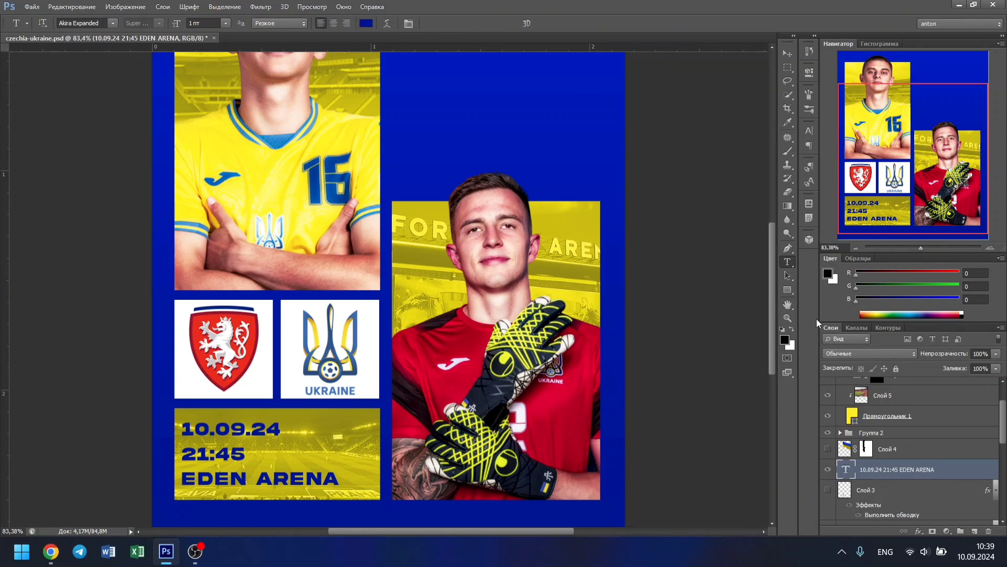
{"action": "left_click_drag", "start_coordinate": [182, 426], "coordinate": [240, 449]}
{"action": "key", "text": "ctrl+a"}
{"action": "left_click", "coordinate": [333, 23]}
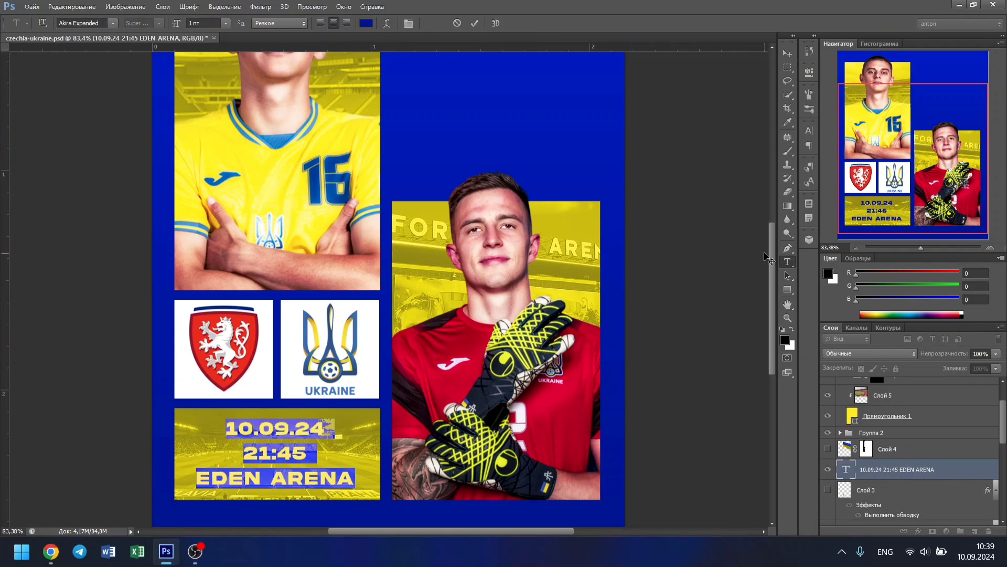
{"action": "left_click", "coordinate": [810, 130]}
{"action": "type", "text": "1,2"}
{"action": "key", "text": "Return"}
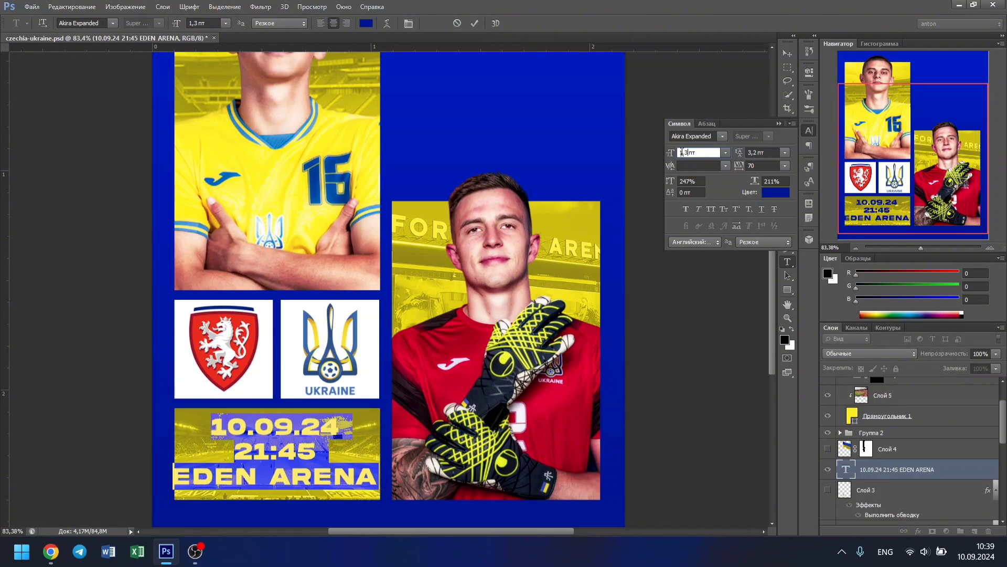
{"action": "left_click", "coordinate": [472, 24]}
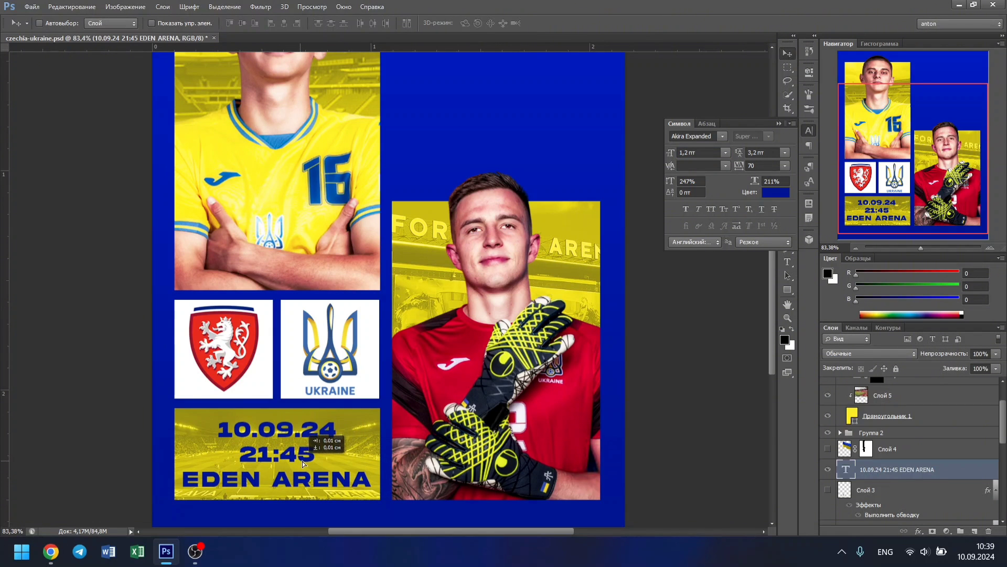
Step: Colour the match text near-black #070707 and tighten its line spacing
{"action": "left_click", "coordinate": [774, 192]}
{"action": "left_click_drag", "start_coordinate": [620, 323], "coordinate": [559, 425]}
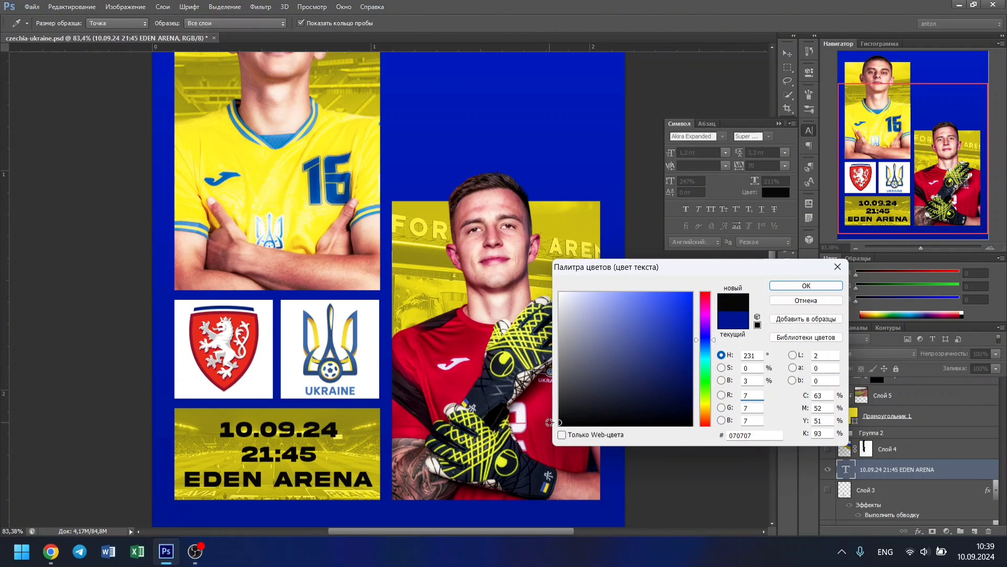
{"action": "key", "text": "Return"}
{"action": "left_click", "coordinate": [788, 261]}
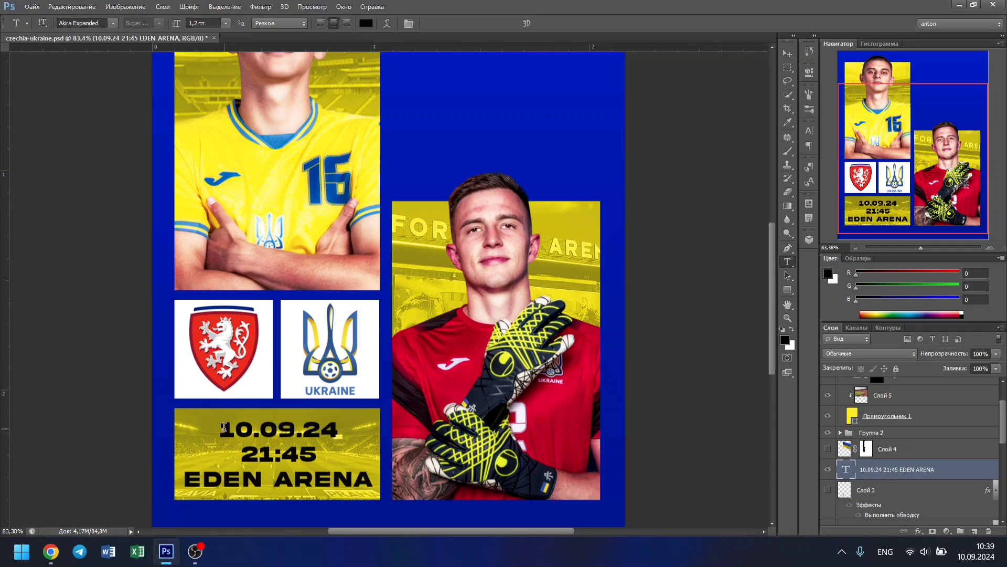
{"action": "double_click", "coordinate": [846, 469]}
{"action": "left_click", "coordinate": [809, 130]}
{"action": "key", "text": "Return"}
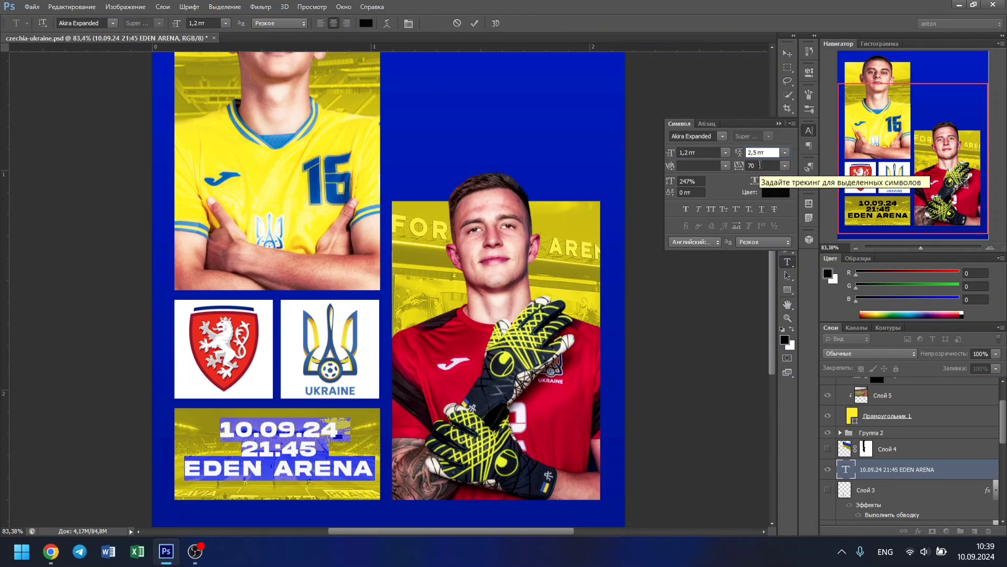
Step: Nudge the match text block down two steps within the yellow panel
{"action": "left_click", "coordinate": [475, 23]}
{"action": "left_click", "coordinate": [809, 131]}
{"action": "left_click", "coordinate": [788, 53]}
{"action": "key", "text": "Down"}
{"action": "key", "text": "Down"}
{"action": "key", "text": "Down"}
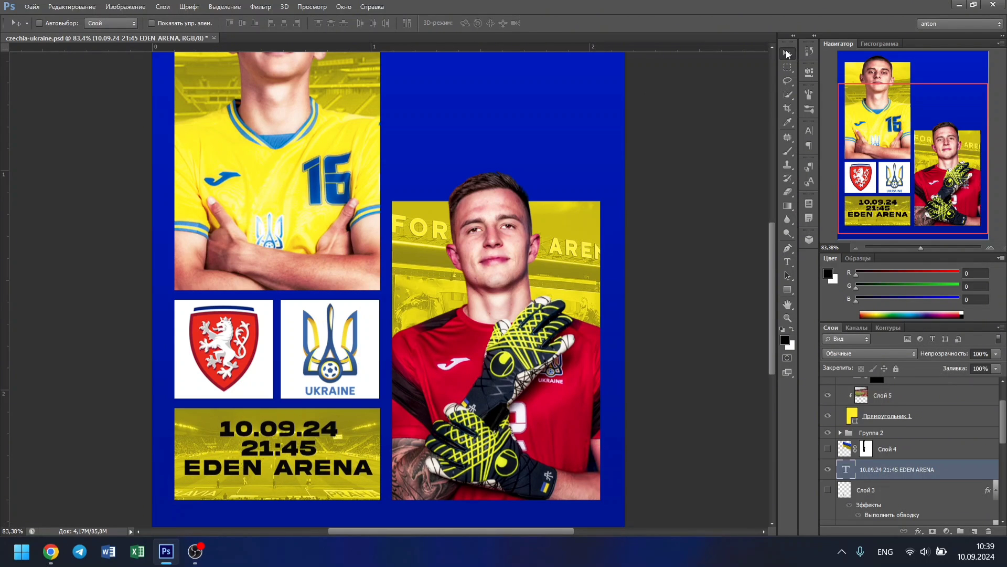
{"action": "key", "text": "Down"}
{"action": "key", "text": "Down"}
{"action": "key", "text": "Down"}
Step: Collapse the first layer group and move the date text layer lower in the stack
{"action": "scroll", "coordinate": [911, 471], "scroll_direction": "up", "scroll_amount": 3}
{"action": "left_click", "coordinate": [840, 451]}
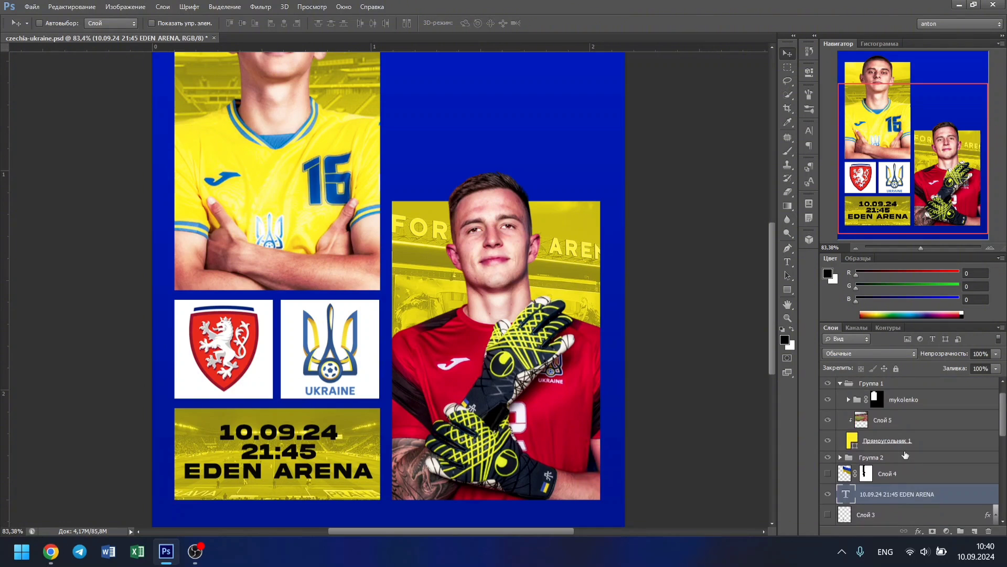
{"action": "scroll", "coordinate": [928, 488], "scroll_direction": "down", "scroll_amount": 3}
{"action": "left_click_drag", "start_coordinate": [939, 524], "coordinate": [944, 459]}
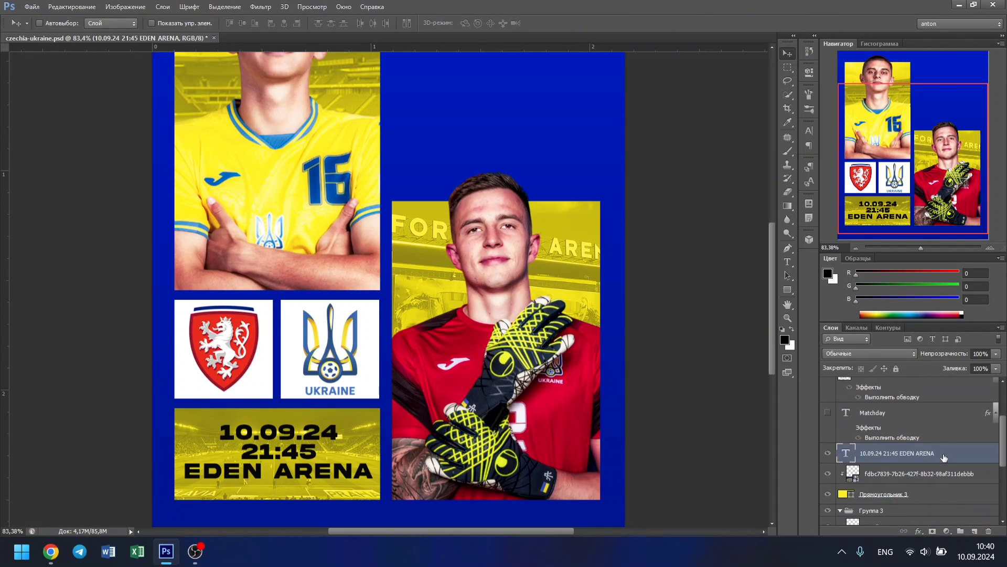
{"action": "right_click", "coordinate": [956, 440]}
{"action": "key", "text": "Escape"}
{"action": "left_click", "coordinate": [903, 453]}
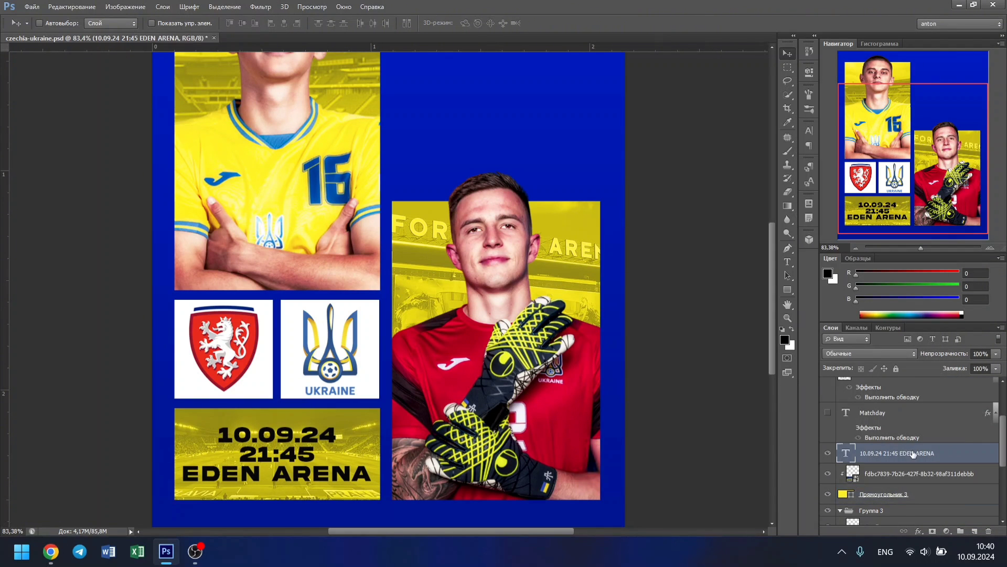
Step: Hide the date text layer with its eye icon, ready to type CZECHIA UKRAINE
{"action": "key", "text": "t"}
{"action": "left_click", "coordinate": [787, 53]}
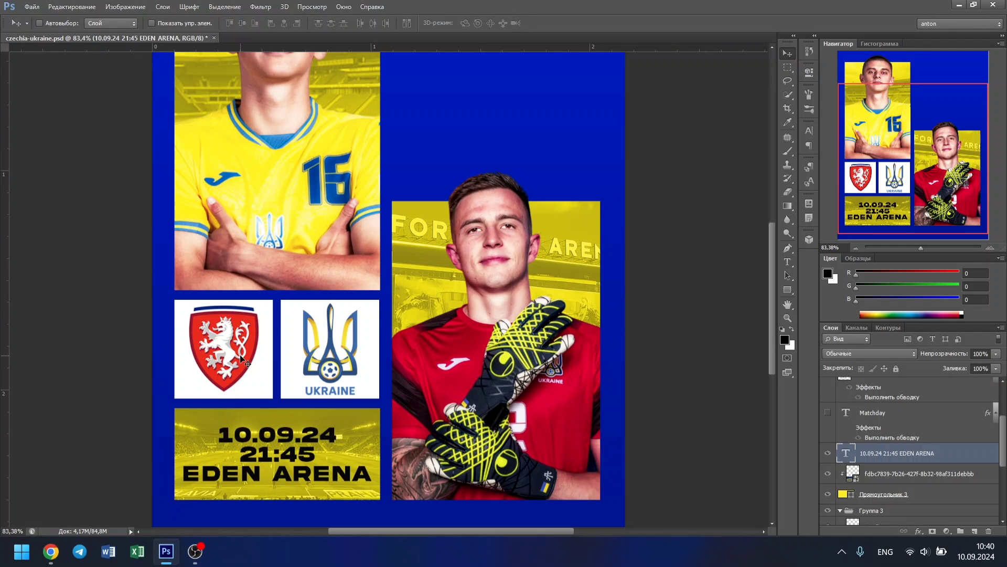
{"action": "scroll", "coordinate": [524, 262], "scroll_direction": "down", "scroll_amount": 1}
{"action": "left_click", "coordinate": [828, 453]}
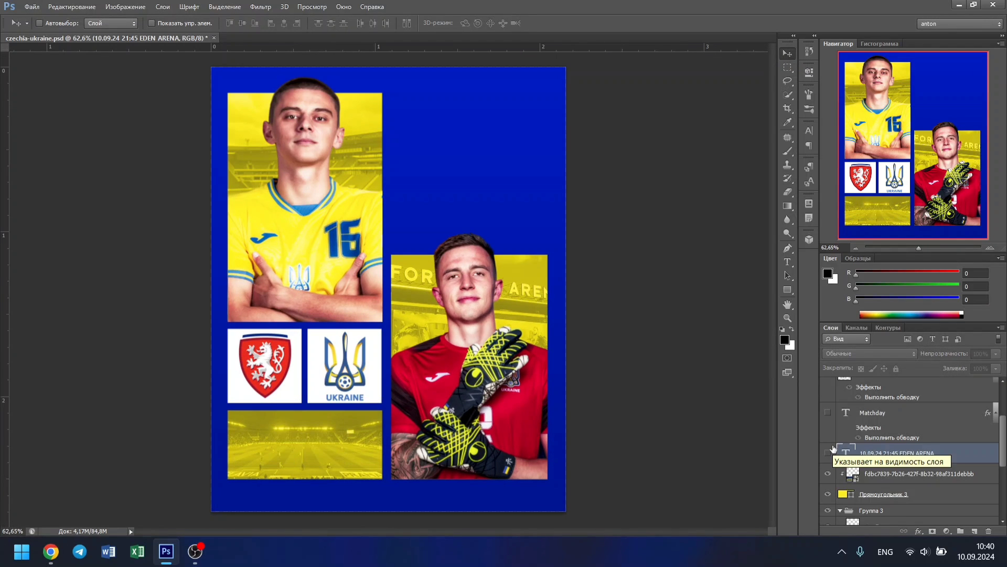
{"action": "left_click", "coordinate": [828, 452]}
{"action": "scroll", "coordinate": [839, 444], "scroll_direction": "up", "scroll_amount": 2}
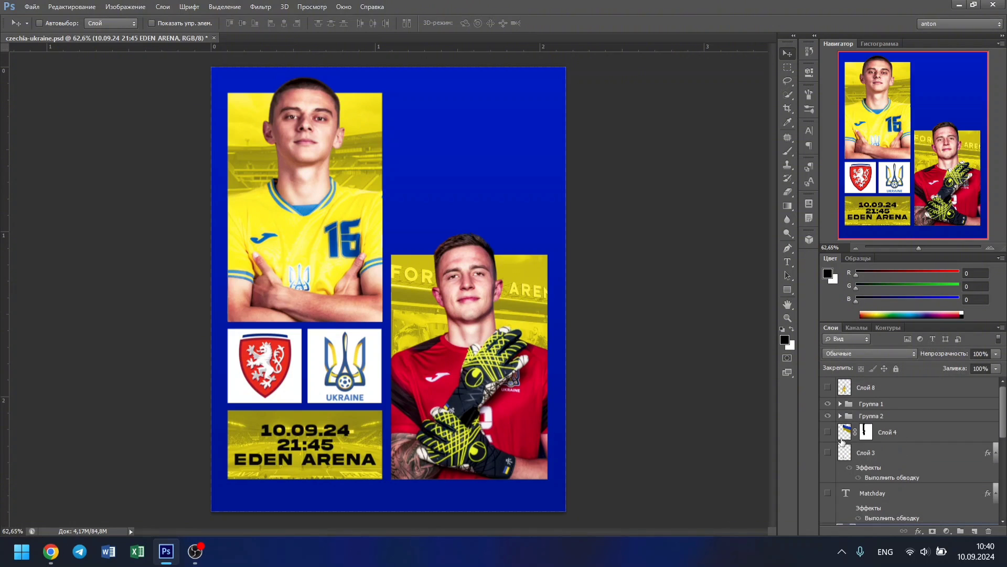
{"action": "scroll", "coordinate": [871, 448], "scroll_direction": "down", "scroll_amount": 1}
{"action": "scroll", "coordinate": [874, 450], "scroll_direction": "down", "scroll_amount": 1}
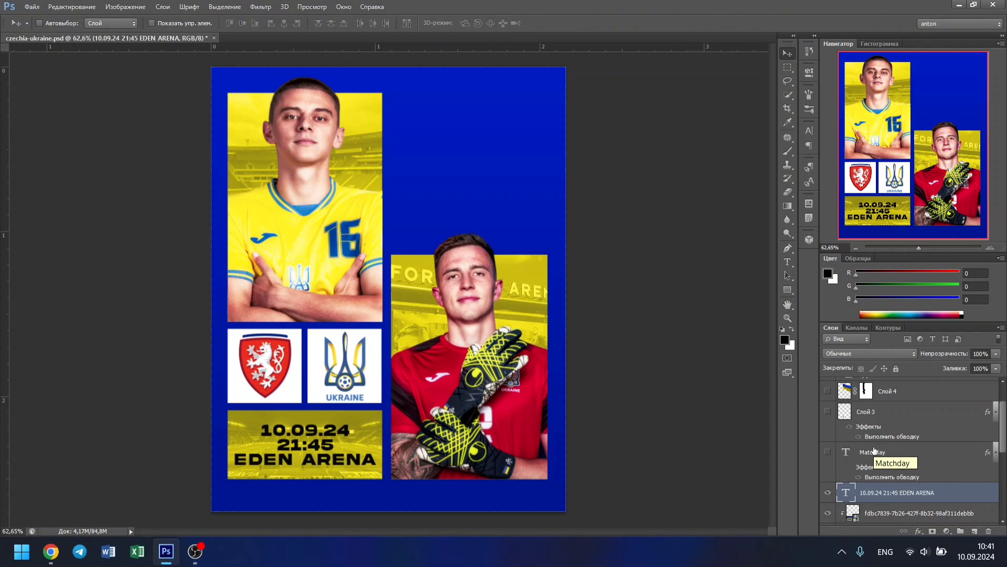
{"action": "left_click", "coordinate": [828, 493]}
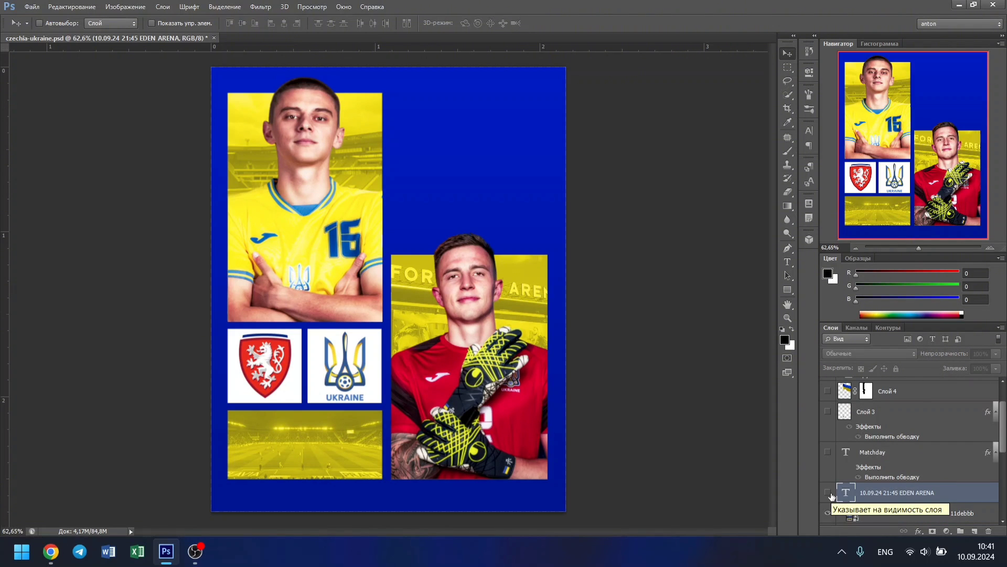
{"action": "scroll", "coordinate": [871, 472], "scroll_direction": "up", "scroll_amount": 2}
{"action": "scroll", "coordinate": [871, 472], "scroll_direction": "down", "scroll_amount": 2}
{"action": "key", "text": "t"}
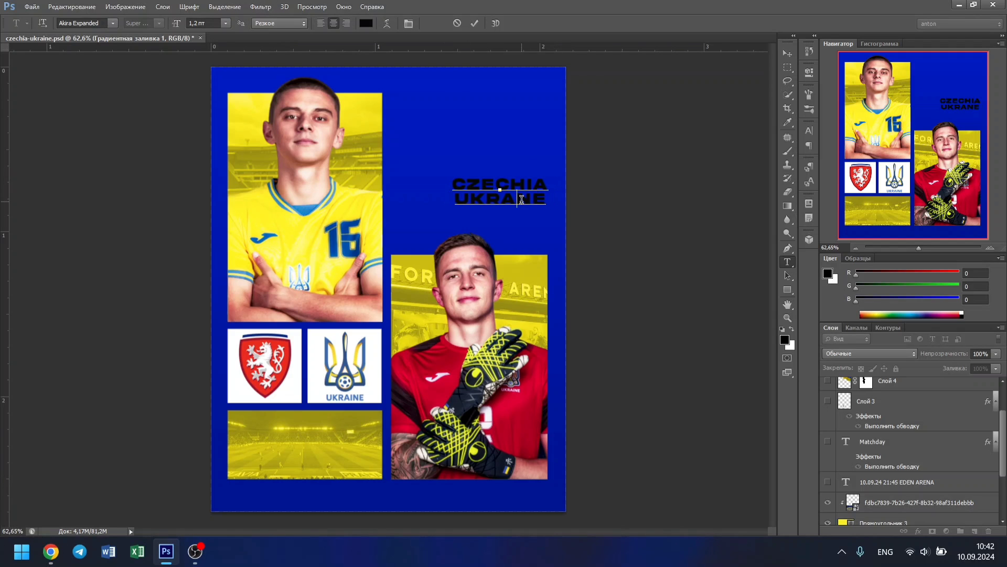
Step: Enlarge the CZECHIA UKRAINE title to 2,2 pt and move it to the poster's top right
{"action": "key", "text": "ctrl+a"}
{"action": "left_click", "coordinate": [202, 23]}
{"action": "key", "text": "Up"}
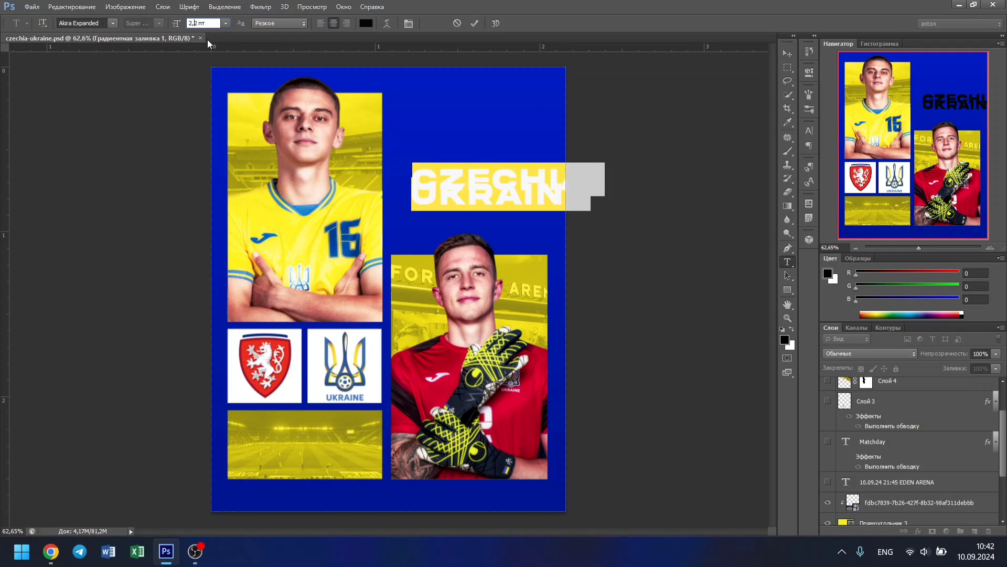
{"action": "left_click", "coordinate": [474, 23]}
{"action": "key", "text": "v"}
{"action": "left_click_drag", "start_coordinate": [471, 195], "coordinate": [450, 124]}
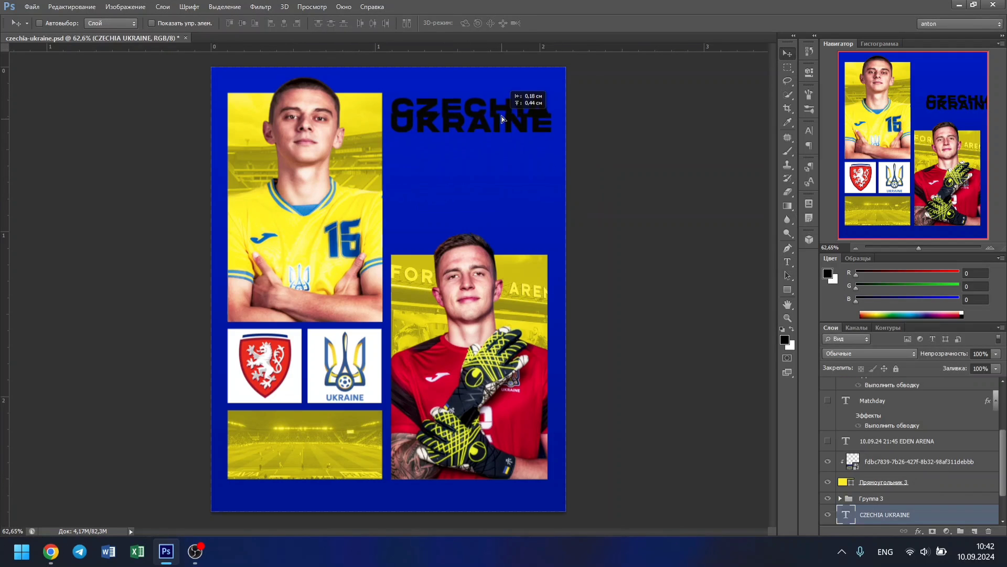
Step: Try HeadingNow and other display fonts on the title
{"action": "left_click", "coordinate": [788, 262]}
{"action": "left_click", "coordinate": [84, 23]}
{"action": "scroll", "coordinate": [157, 210], "scroll_direction": "down", "scroll_amount": 10}
{"action": "left_click", "coordinate": [200, 271]}
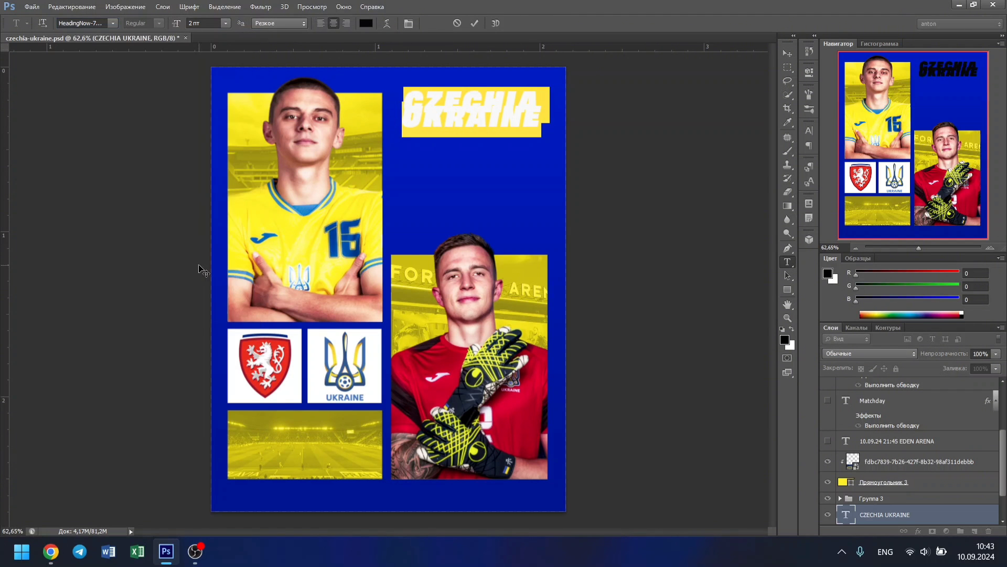
{"action": "left_click", "coordinate": [113, 23]}
{"action": "scroll", "coordinate": [243, 294], "scroll_direction": "down", "scroll_amount": 15}
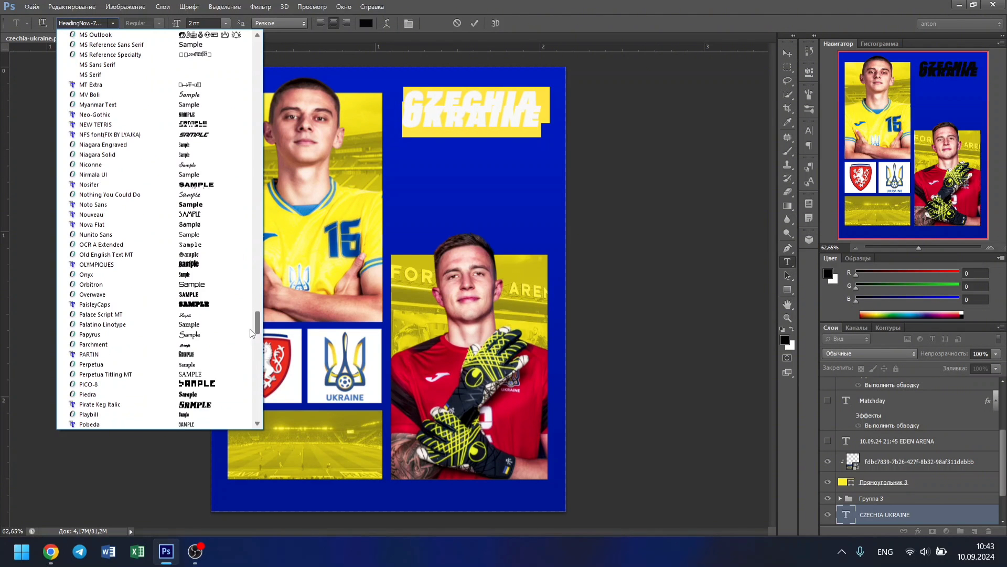
{"action": "left_click", "coordinate": [131, 184]}
{"action": "left_click", "coordinate": [113, 23]}
{"action": "left_click", "coordinate": [132, 247]}
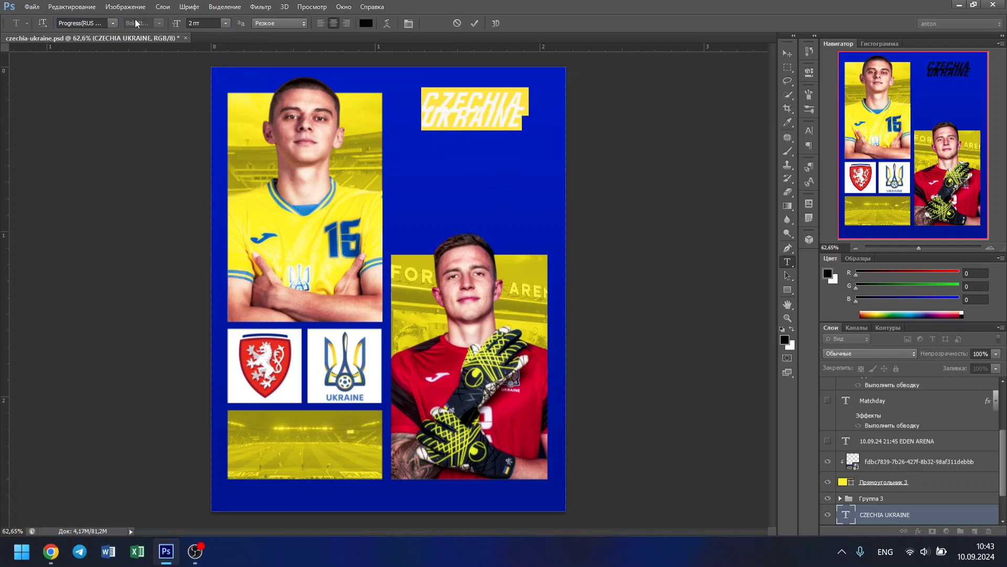
Step: Set the title to Tusker Grotesk 5700 weight at 3 pt
{"action": "left_click", "coordinate": [113, 23]}
{"action": "scroll", "coordinate": [158, 210], "scroll_direction": "down", "scroll_amount": 5}
{"action": "scroll", "coordinate": [157, 210], "scroll_direction": "down", "scroll_amount": 5}
{"action": "left_click", "coordinate": [132, 209]}
{"action": "left_click", "coordinate": [158, 23]}
{"action": "left_click", "coordinate": [201, 219]}
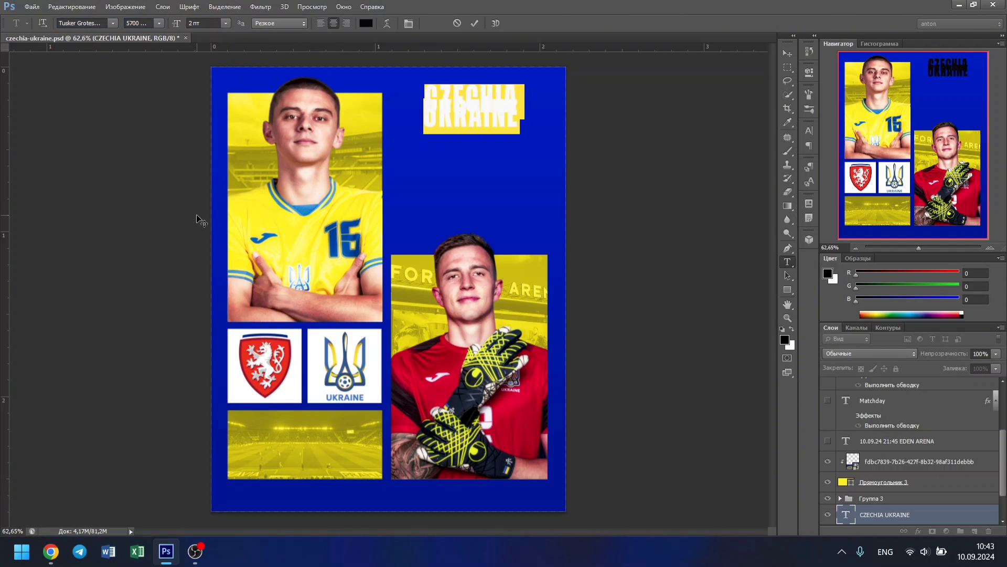
{"action": "double_click", "coordinate": [209, 23]}
{"action": "type", "text": "3"}
{"action": "key", "text": "Return"}
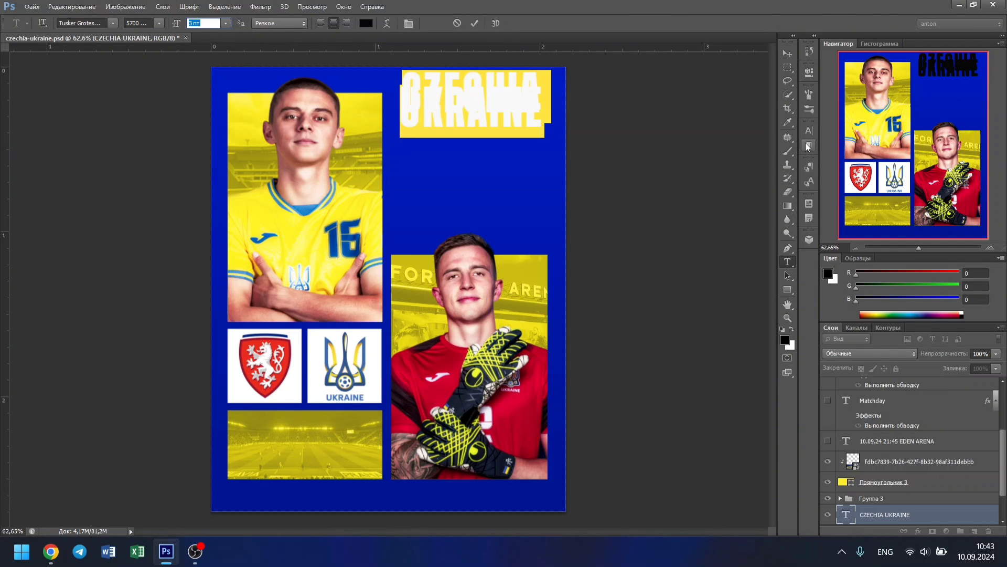
Step: Delete the UKRAINE line so only CZECHIA remains, and move it slightly lower
{"action": "left_click", "coordinate": [808, 147]}
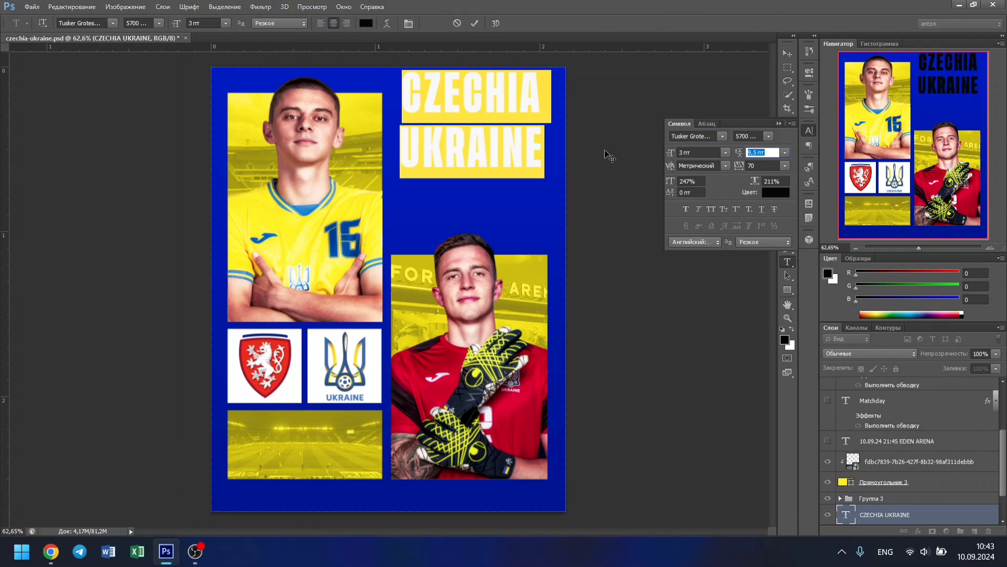
{"action": "left_click", "coordinate": [779, 123]}
{"action": "left_click_drag", "start_coordinate": [401, 152], "coordinate": [551, 150]}
{"action": "key", "text": "BackSpace"}
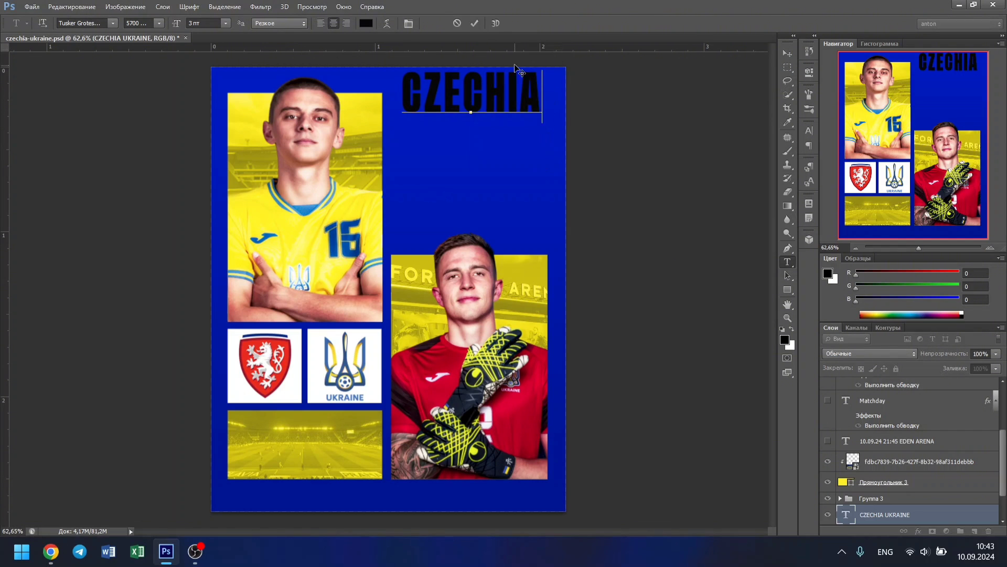
{"action": "key", "text": "ctrl+Return"}
{"action": "key", "text": "v"}
{"action": "left_click_drag", "start_coordinate": [517, 103], "coordinate": [508, 126]}
Step: Append V to the headline so it reads CZECHIA V
{"action": "key", "text": "t"}
{"action": "left_click", "coordinate": [525, 121]}
{"action": "type", "text": "V"}
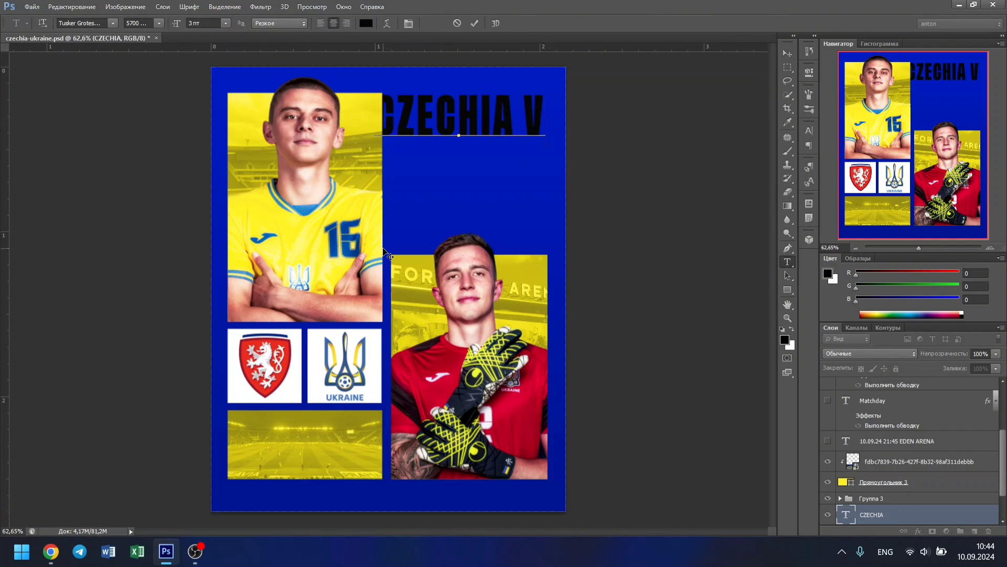
{"action": "key", "text": "ctrl+a"}
{"action": "key", "text": "ctrl+Return"}
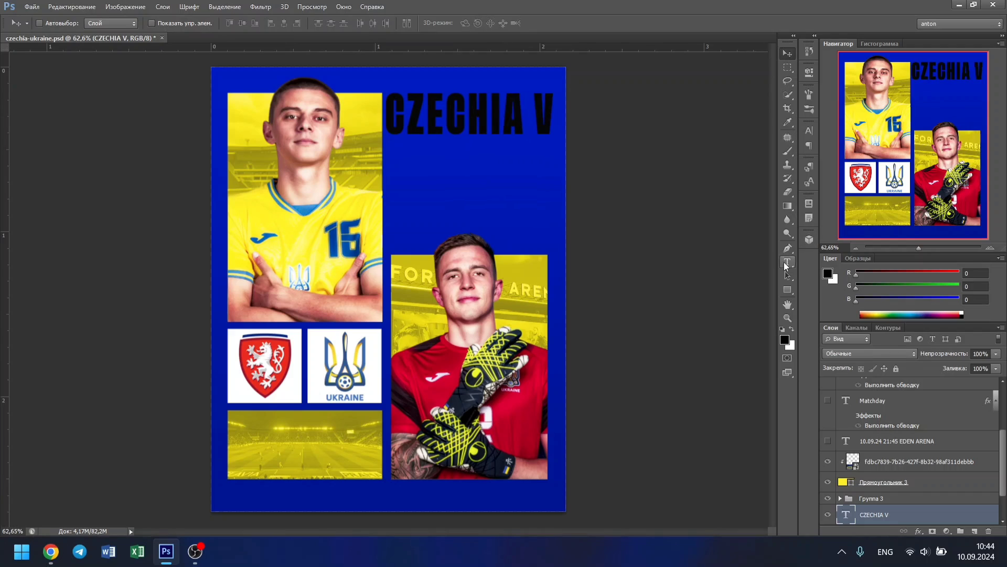
Step: Try the Termina font on the headline, then go back to Tusker Grotesk
{"action": "left_click", "coordinate": [112, 24]}
{"action": "scroll", "coordinate": [158, 210], "scroll_direction": "down", "scroll_amount": 10}
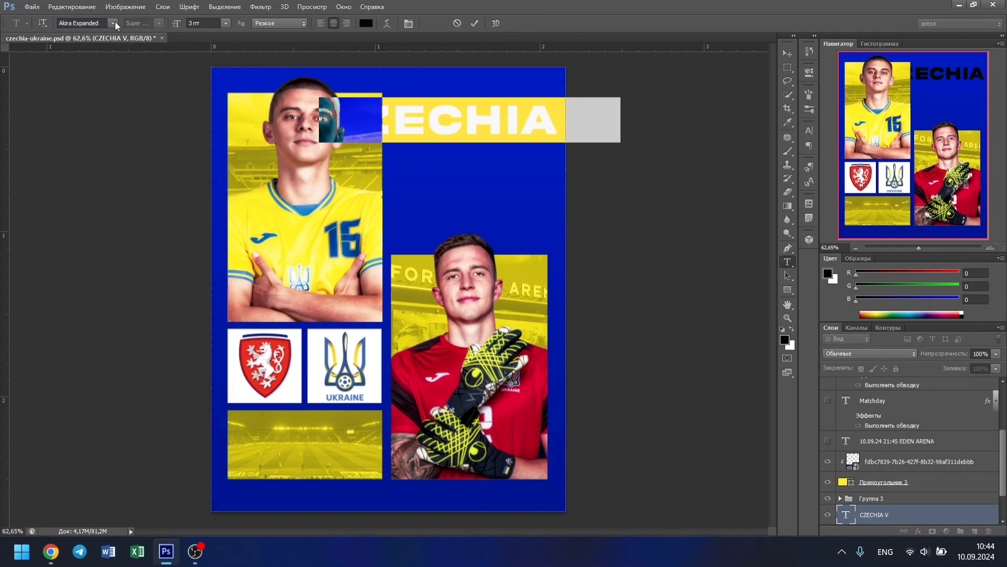
{"action": "scroll", "coordinate": [157, 362], "scroll_direction": "down", "scroll_amount": 5}
{"action": "scroll", "coordinate": [158, 362], "scroll_direction": "down", "scroll_amount": 5}
{"action": "scroll", "coordinate": [157, 384], "scroll_direction": "down", "scroll_amount": 5}
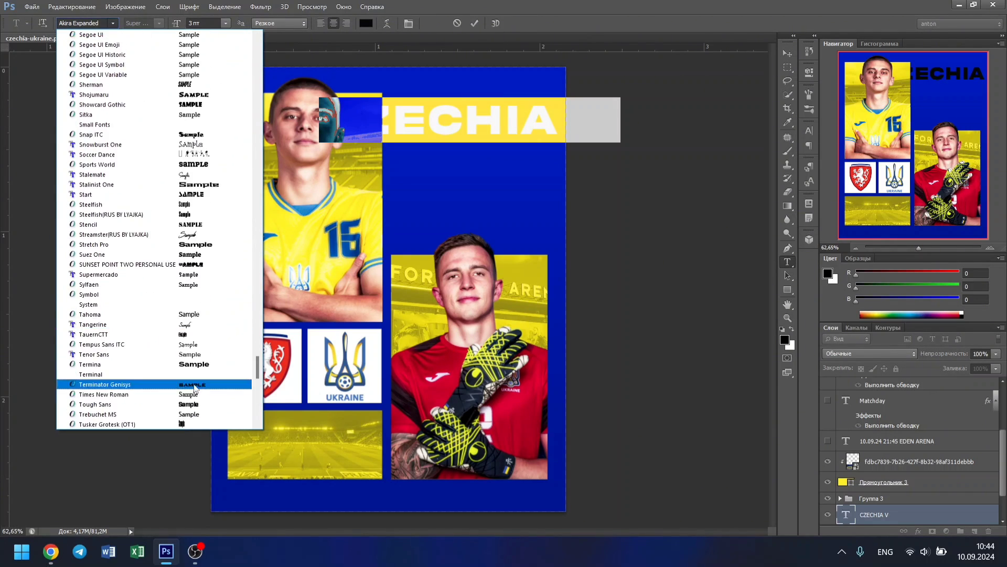
{"action": "left_click", "coordinate": [105, 385]}
{"action": "left_click", "coordinate": [112, 24]}
{"action": "left_click", "coordinate": [157, 378]}
Step: Set the headline to Tusker Grotesk in the 5600 Semibold weight
{"action": "left_click", "coordinate": [112, 23]}
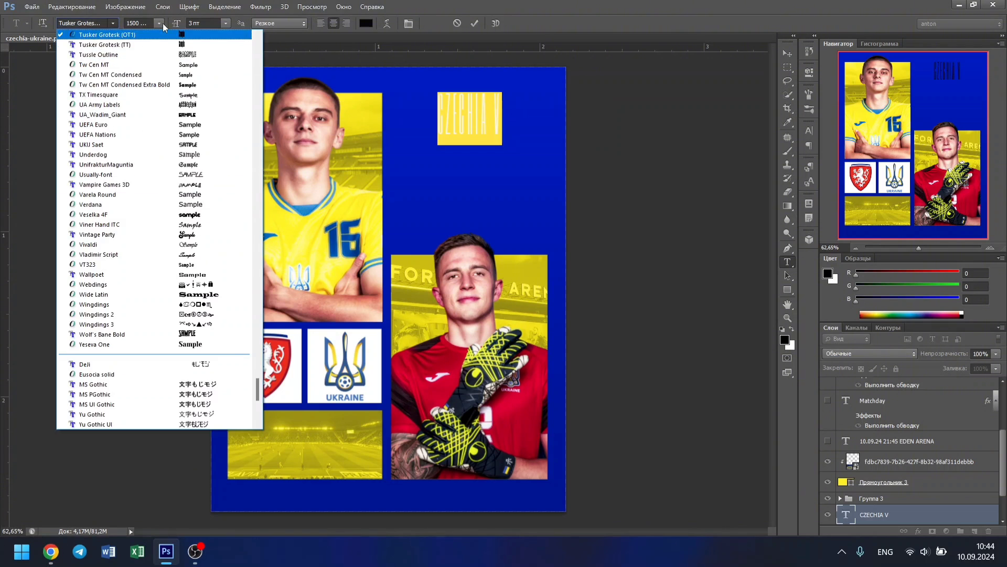
{"action": "left_click", "coordinate": [168, 200]}
{"action": "left_click", "coordinate": [159, 23]}
{"action": "left_click", "coordinate": [169, 195]}
{"action": "left_click", "coordinate": [159, 23]}
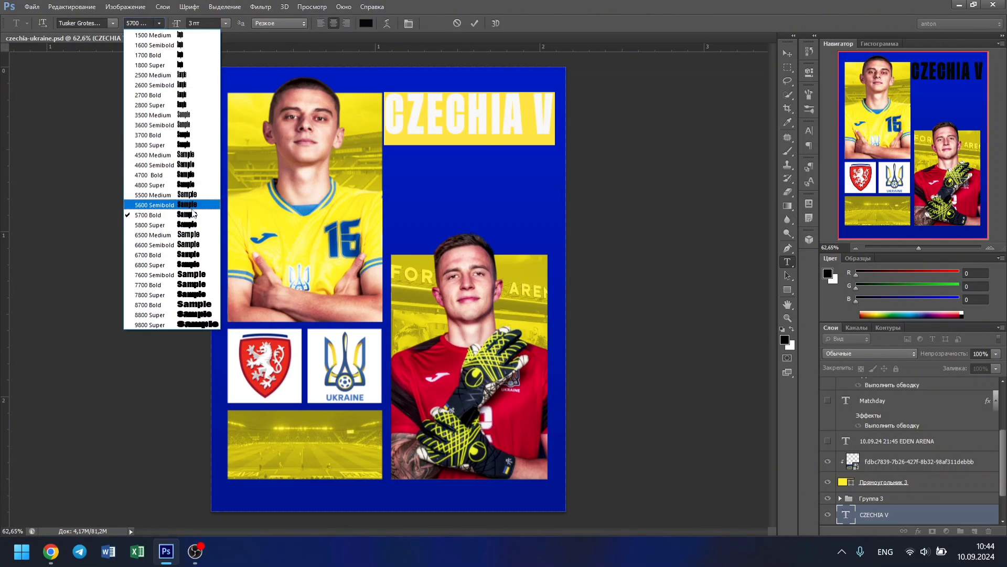
{"action": "left_click", "coordinate": [169, 205]}
{"action": "left_click", "coordinate": [809, 130]}
{"action": "left_click", "coordinate": [475, 24]}
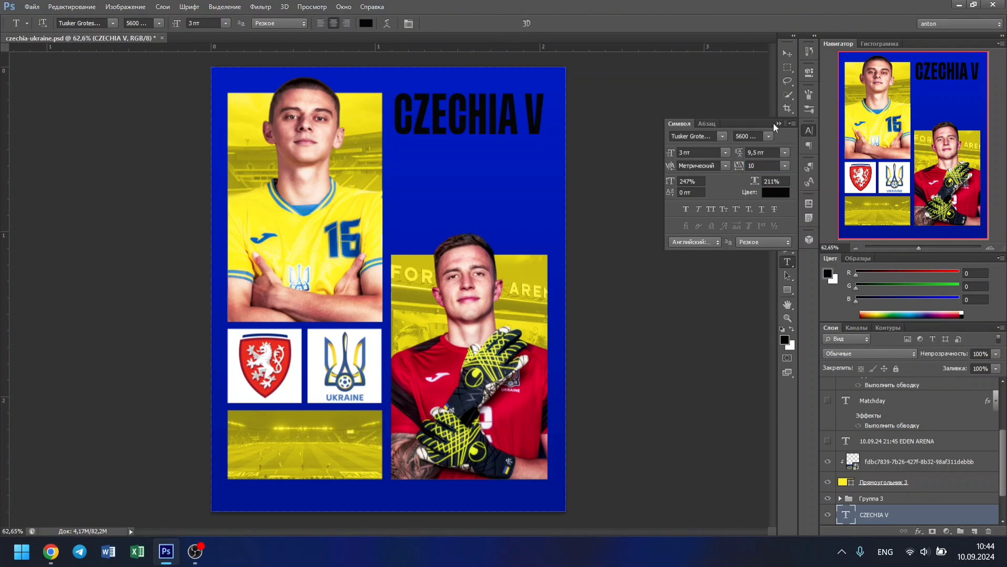
Step: Make the CZECHIA V headline text red
{"action": "triple_click", "coordinate": [406, 114]}
{"action": "left_click", "coordinate": [367, 23]}
{"action": "left_click", "coordinate": [692, 288]}
{"action": "left_click", "coordinate": [791, 286]}
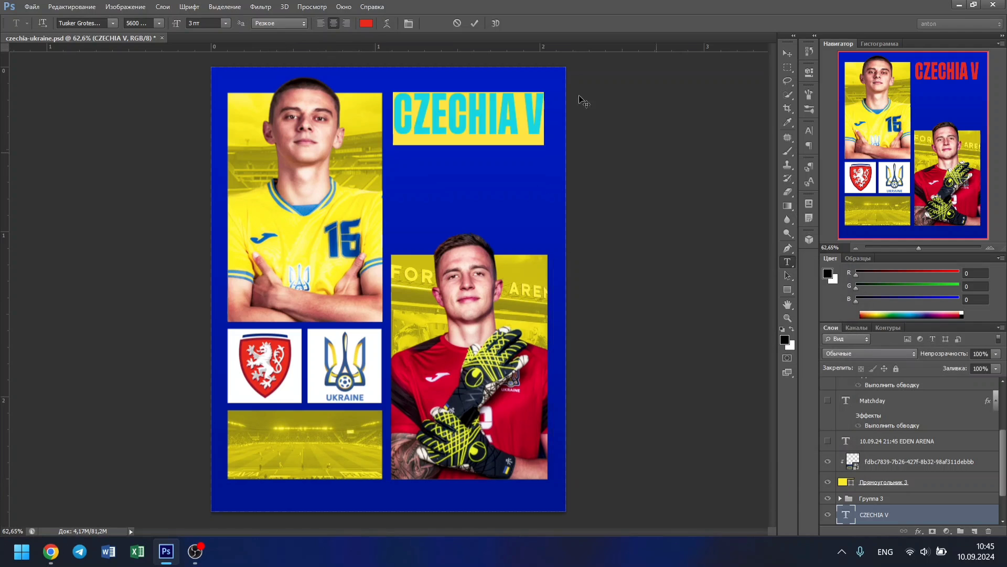
{"action": "key", "text": "ctrl+Return"}
Step: Drag a vertical guide to the right column's left edge and select the Группа 2 group
{"action": "key", "text": "v"}
{"action": "mouse_move", "coordinate": [4, 209]}
{"action": "left_mouse_down"}
{"action": "mouse_move", "coordinate": [387, 239]}
{"action": "mouse_move", "coordinate": [385, 284]}
{"action": "left_mouse_up"}
{"action": "scroll", "coordinate": [387, 231], "scroll_direction": "up", "scroll_amount": 4}
{"action": "left_click", "coordinate": [389, 296], "text": "ctrl"}
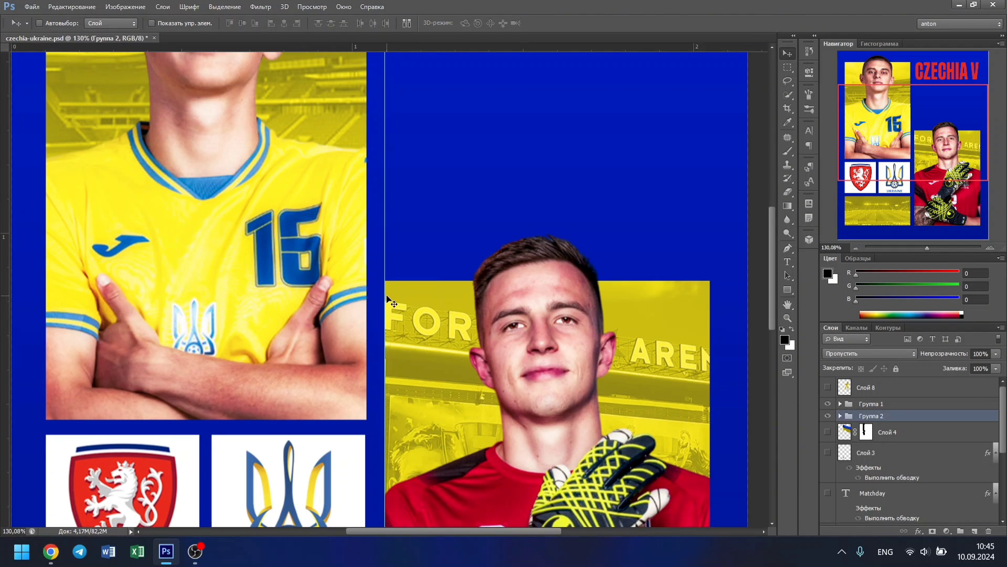
Step: Add a guide at the right column's right edge and widen CZECHIA V's letter spacing
{"action": "left_click_drag", "start_coordinate": [709, 340], "coordinate": [709, 341]}
{"action": "scroll", "coordinate": [479, 157], "scroll_direction": "down", "scroll_amount": 4}
{"action": "scroll", "coordinate": [479, 157], "scroll_direction": "up", "scroll_amount": 3}
{"action": "left_click", "coordinate": [889, 473]}
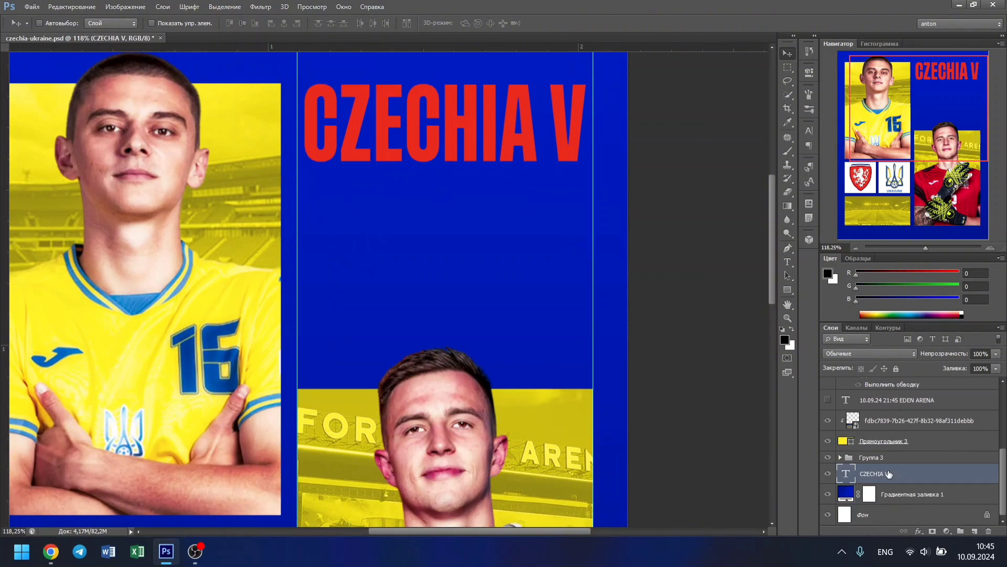
{"action": "double_click", "coordinate": [846, 473]}
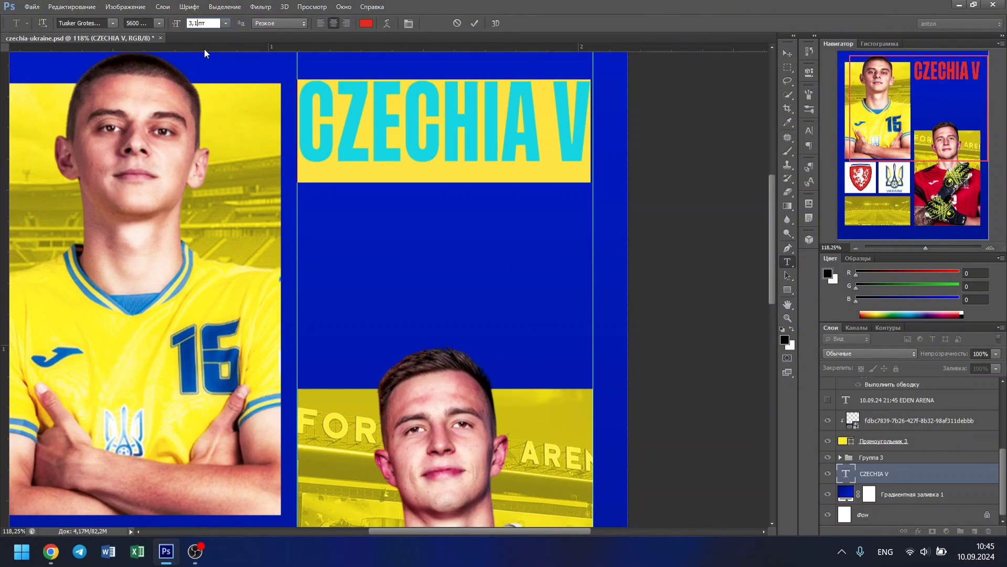
{"action": "key", "text": "Return"}
{"action": "left_click", "coordinate": [787, 53]}
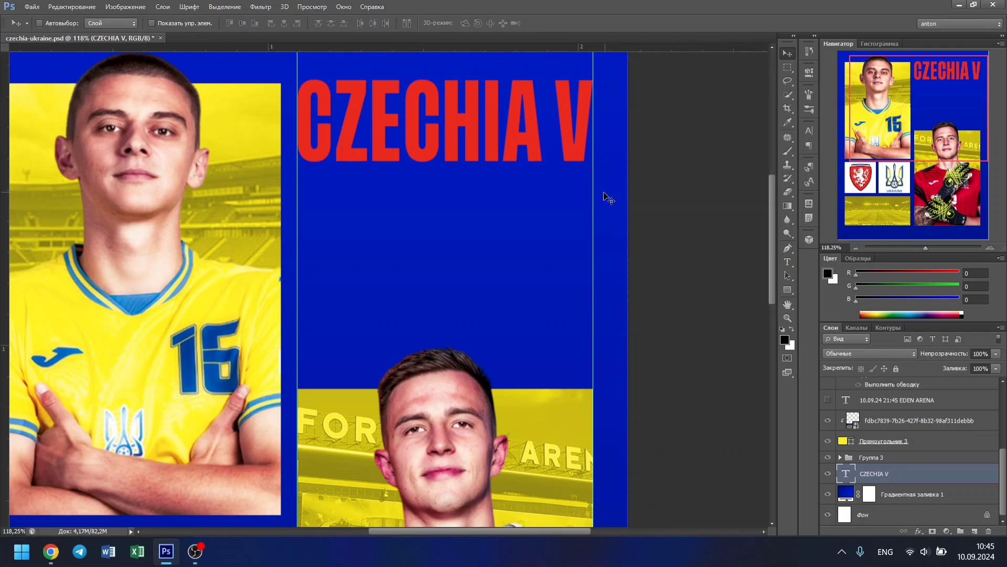
Step: Give the CZECHIA V layer a white 3 px Stroke layer style
{"action": "double_click", "coordinate": [902, 472]}
{"action": "left_click", "coordinate": [582, 423]}
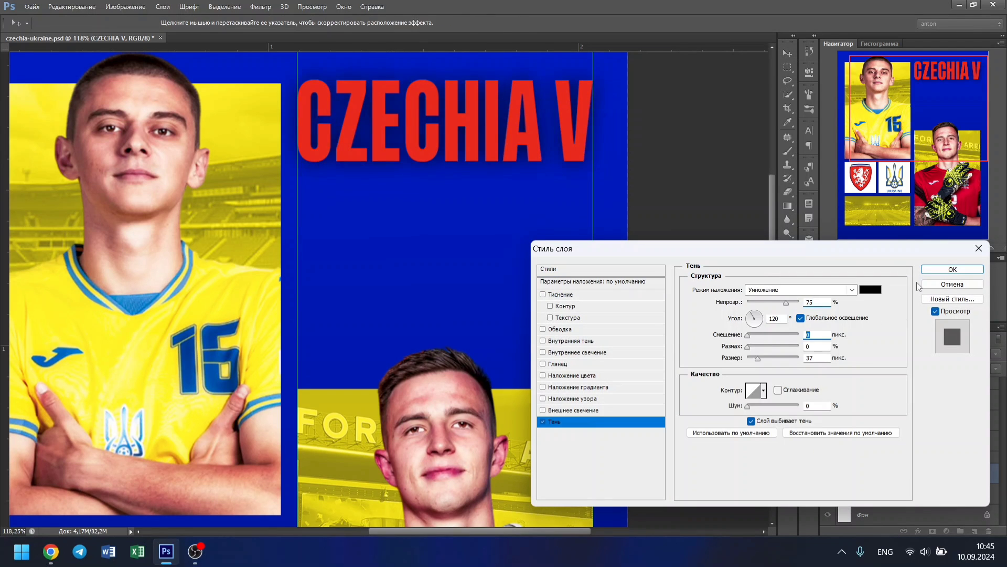
{"action": "double_click", "coordinate": [811, 289]}
{"action": "type", "text": "3"}
{"action": "left_click", "coordinate": [714, 361]}
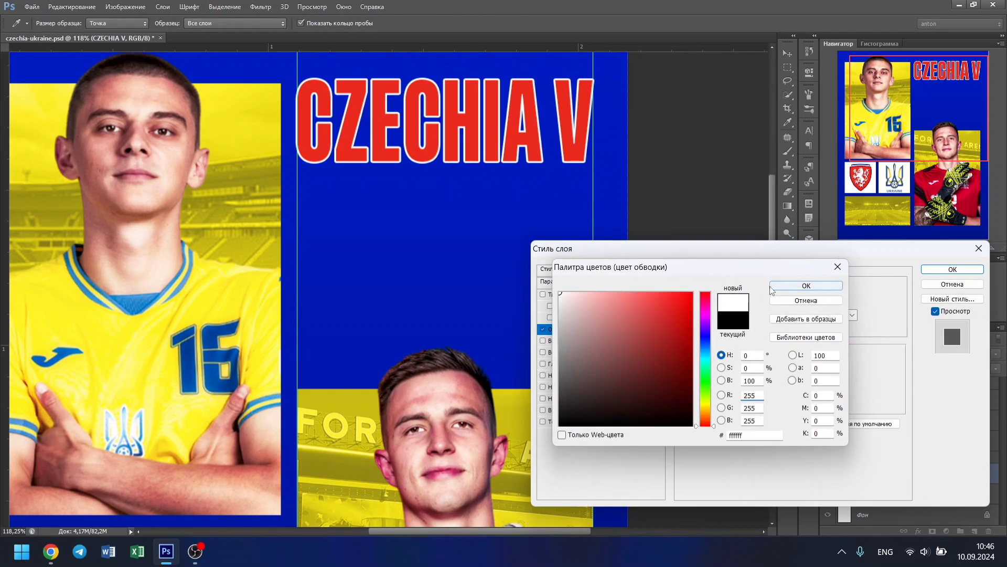
{"action": "left_click", "coordinate": [551, 270]}
{"action": "left_click", "coordinate": [803, 288]}
{"action": "left_click", "coordinate": [952, 270]}
Step: Type UKRAINE on a new text line and align it under CZECHIA V
{"action": "key", "text": "t"}
{"action": "left_click", "coordinate": [441, 276]}
{"action": "type", "text": "UKRA"}
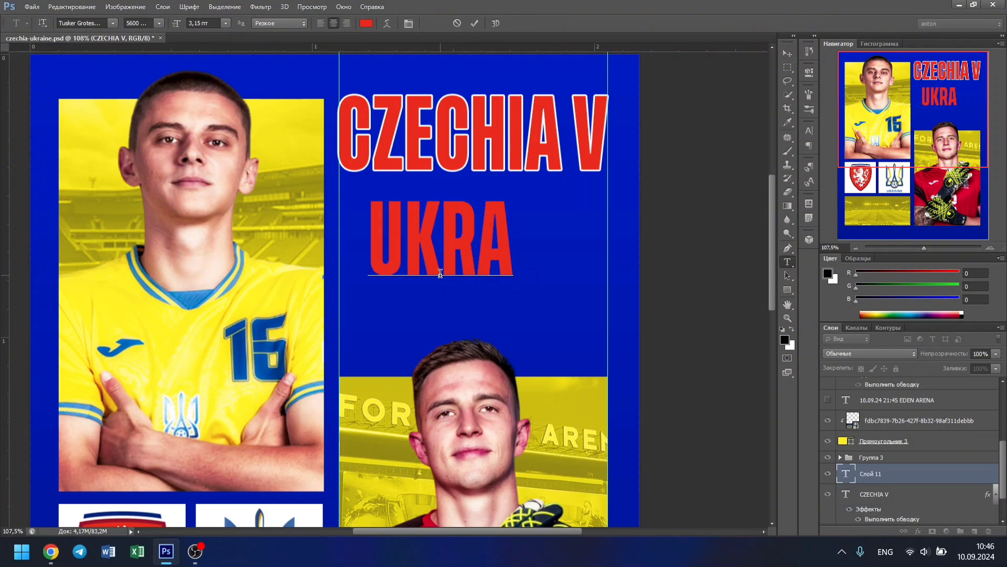
{"action": "type", "text": "INE"}
{"action": "key", "text": "ctrl+a"}
{"action": "left_click_drag", "start_coordinate": [505, 231], "coordinate": [517, 231]}
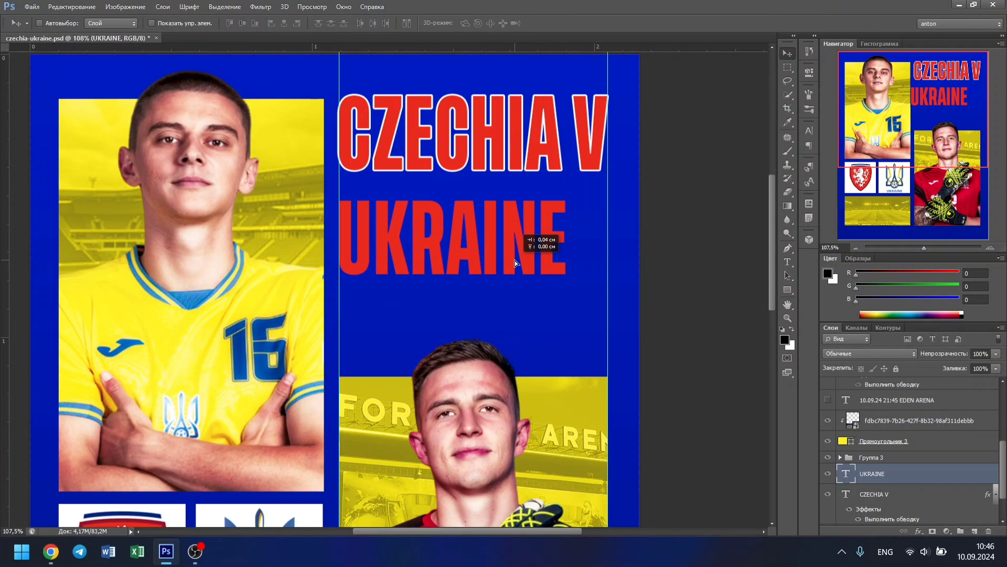
Step: Settle the UKRAINE text size at 3,73 pt after trying 4, 3 and 3,7 pt
{"action": "left_click", "coordinate": [191, 23]}
{"action": "key", "text": "Up"}
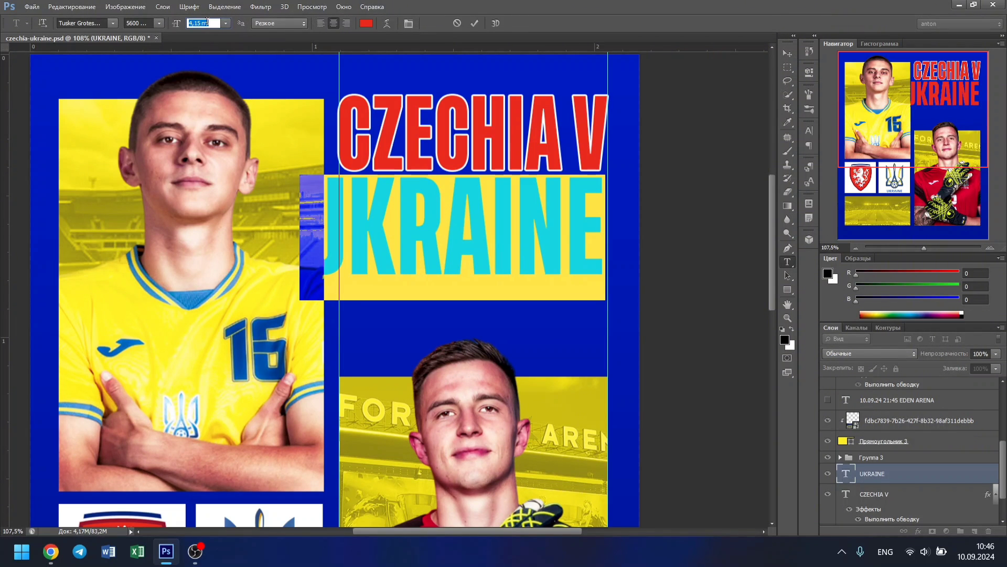
{"action": "type", "text": "4"}
{"action": "key", "text": "Return"}
{"action": "left_click", "coordinate": [475, 23]}
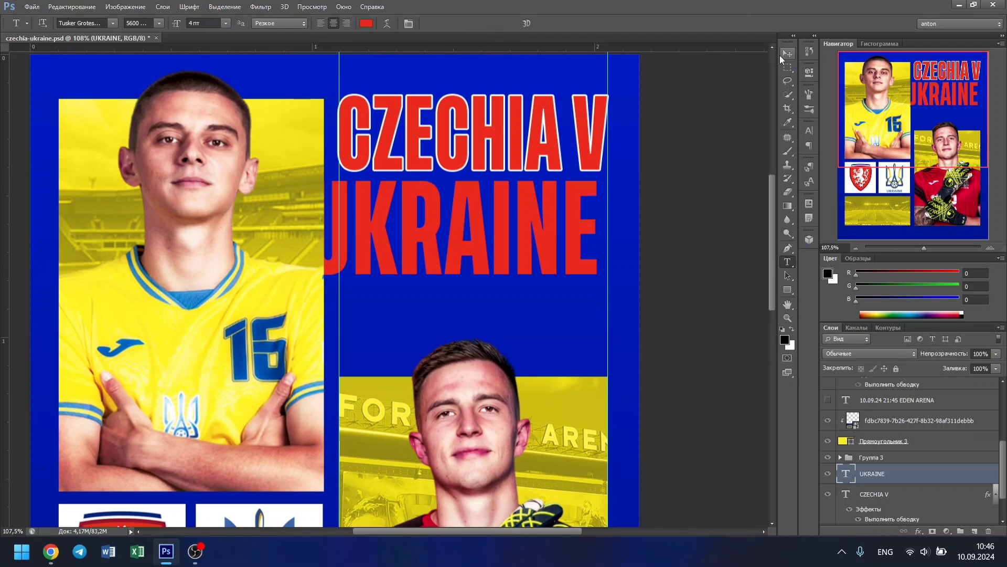
{"action": "left_click", "coordinate": [193, 23]}
{"action": "type", "text": "3"}
{"action": "key", "text": "Return"}
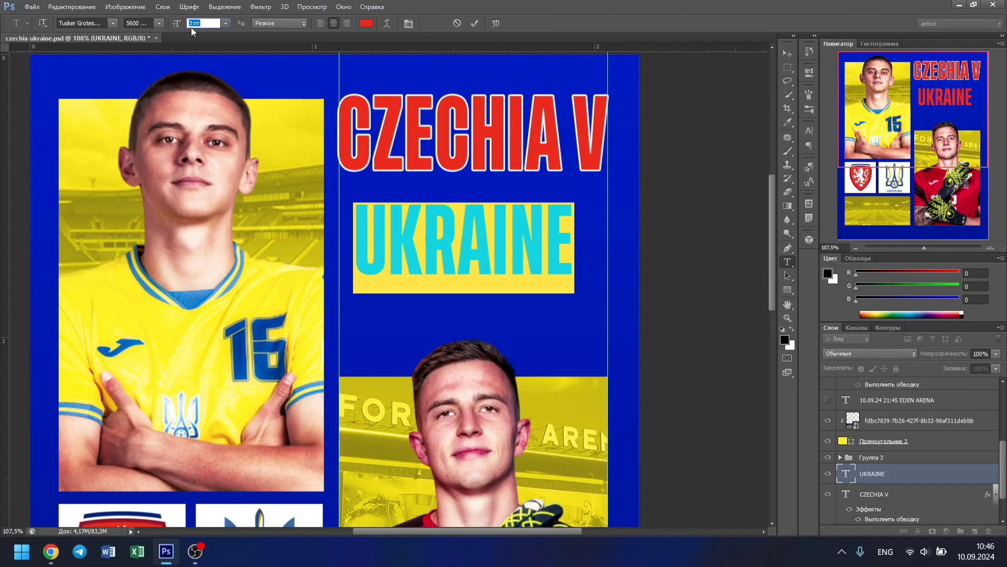
{"action": "type", "text": "3,7"}
{"action": "key", "text": "Return"}
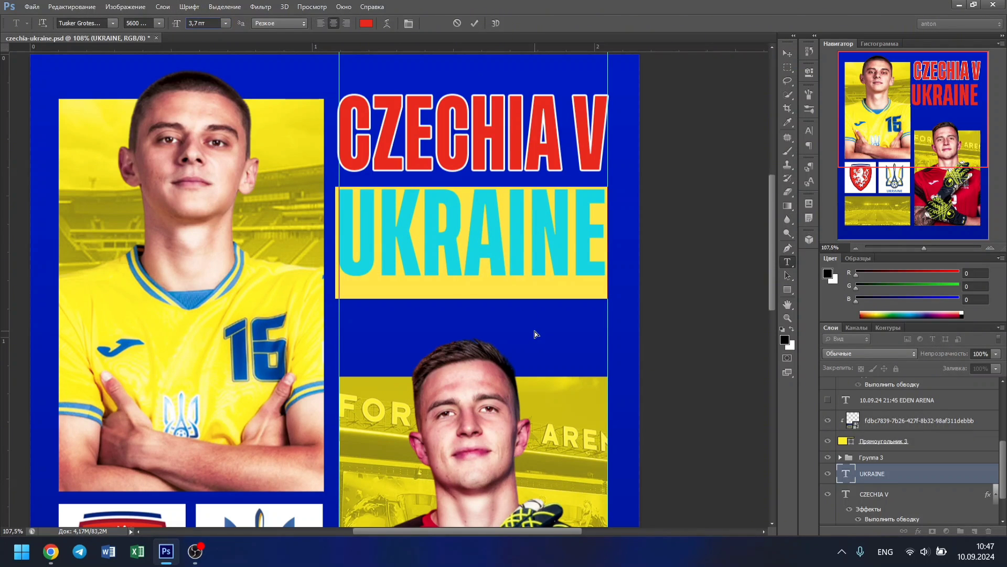
{"action": "left_click", "coordinate": [199, 23]}
{"action": "type", "text": "3,73"}
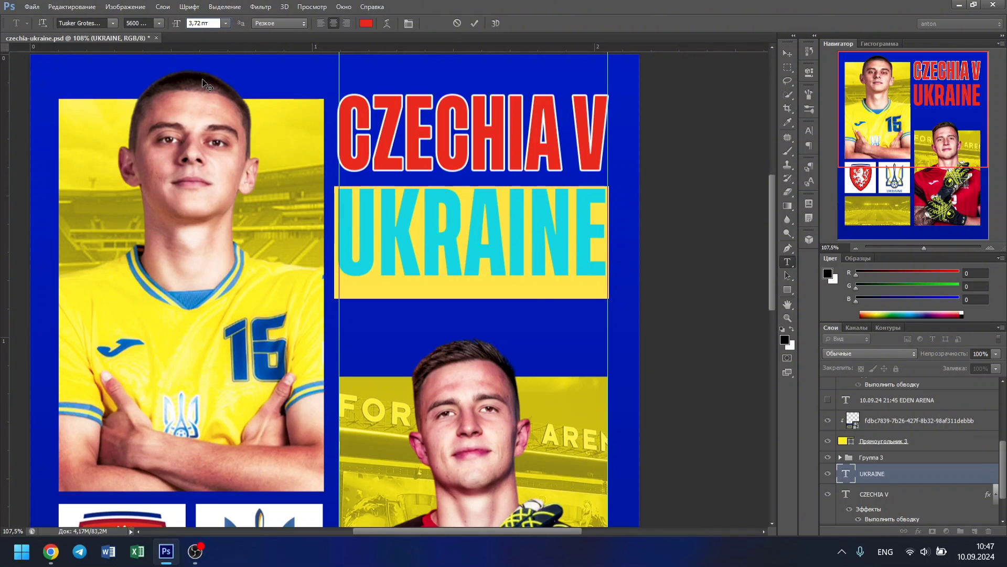
{"action": "key", "text": "Return"}
{"action": "left_click", "coordinate": [471, 25]}
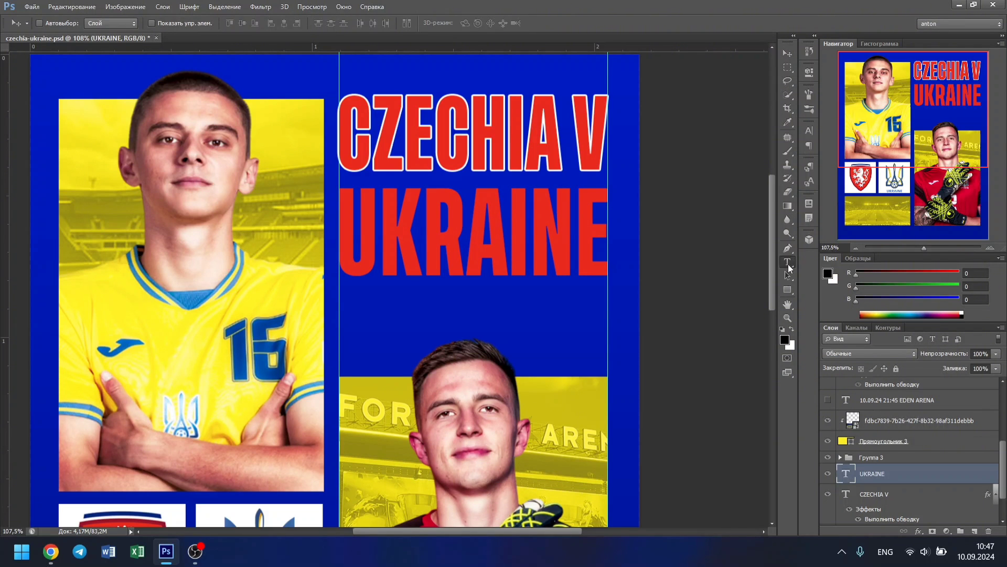
Step: Make UKRAINE yellow with a Stroke colour sampled from the blue background
{"action": "left_click", "coordinate": [366, 23]}
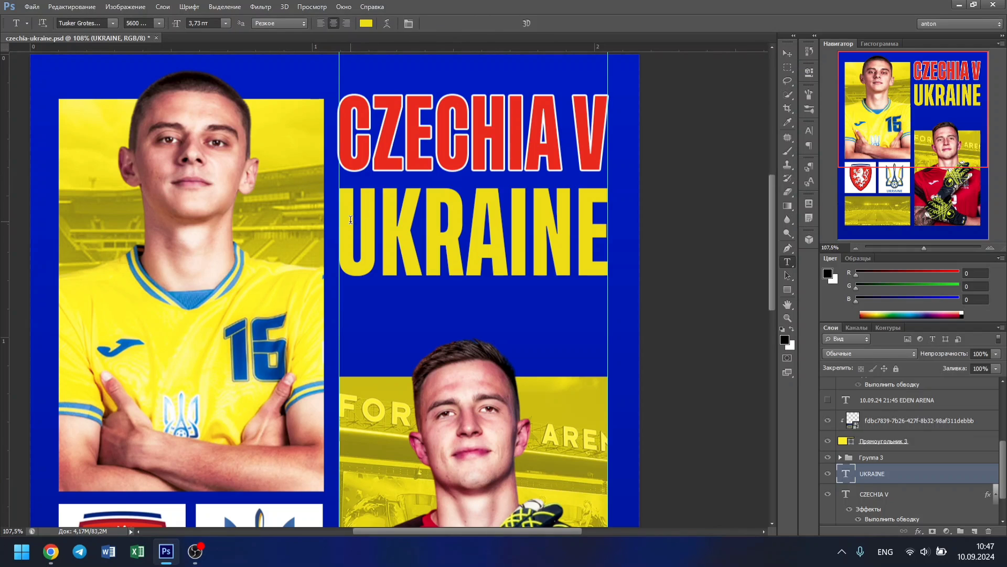
{"action": "left_click", "coordinate": [546, 252]}
{"action": "left_click", "coordinate": [579, 328]}
{"action": "left_click", "coordinate": [717, 359]}
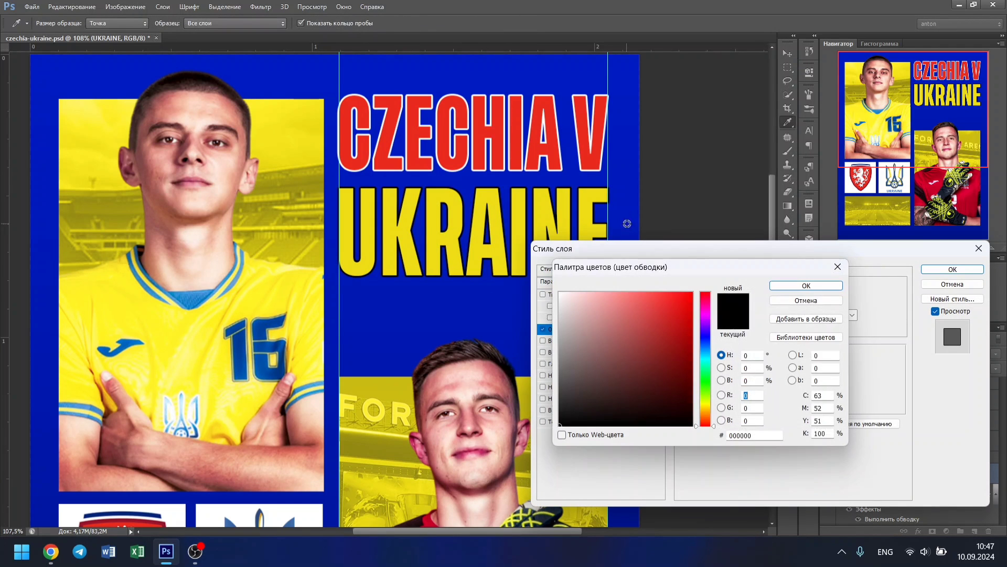
{"action": "left_click", "coordinate": [434, 314]}
{"action": "left_click", "coordinate": [794, 291]}
{"action": "key", "text": "Return"}
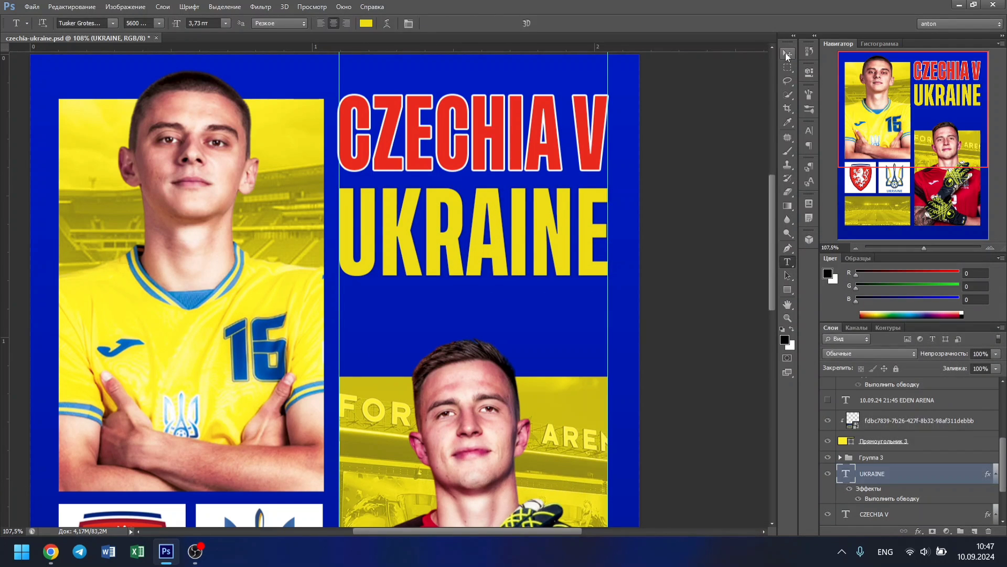
{"action": "left_click", "coordinate": [785, 52]}
{"action": "key", "text": "ctrl+minus"}
{"action": "key", "text": "ctrl+minus"}
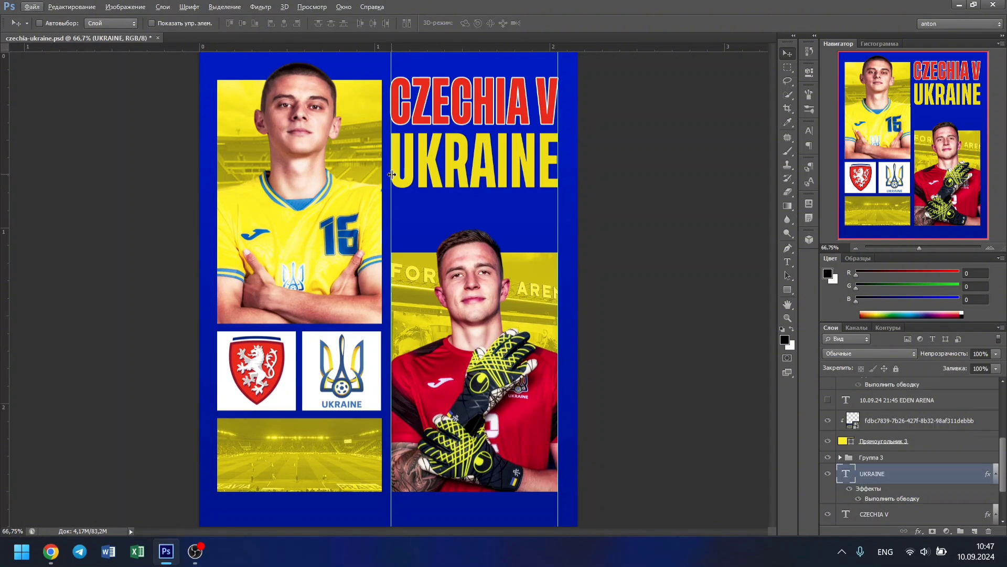
Step: Move the date and venue text under UKRAINE and set its size to 1,08 pt
{"action": "left_click_drag", "start_coordinate": [270, 488], "coordinate": [467, 238]}
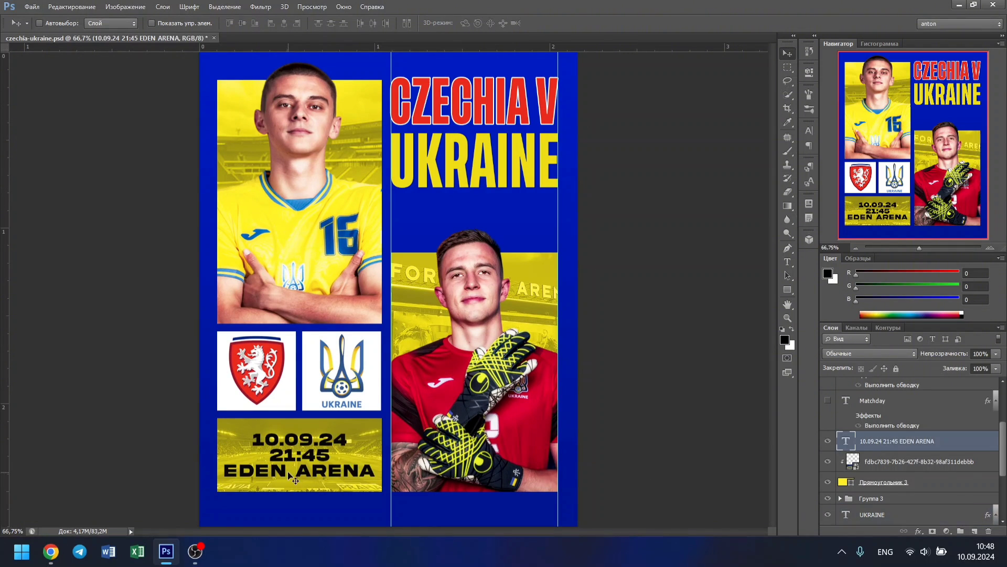
{"action": "key", "text": "t"}
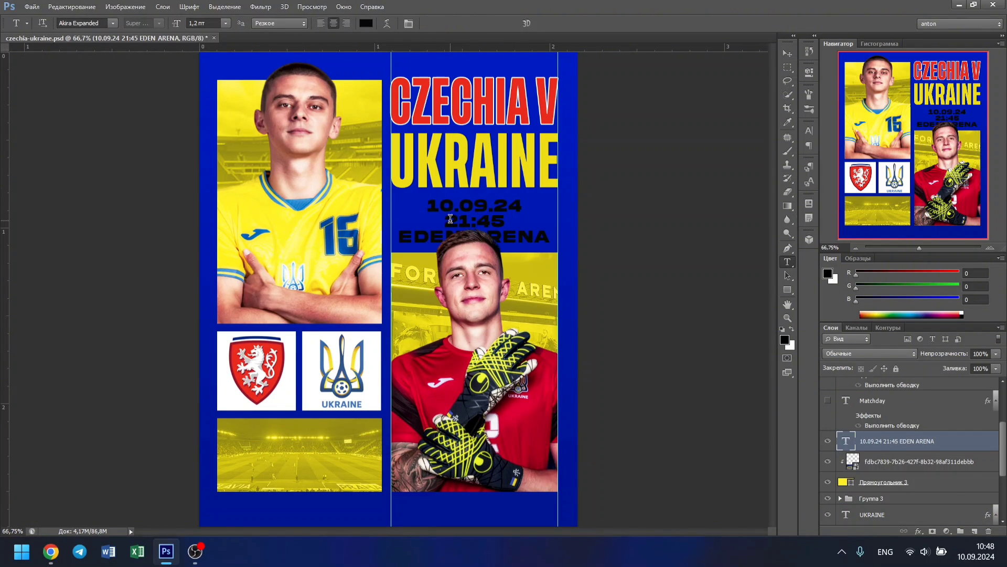
{"action": "key", "text": "Return"}
{"action": "key", "text": "ctrl+a"}
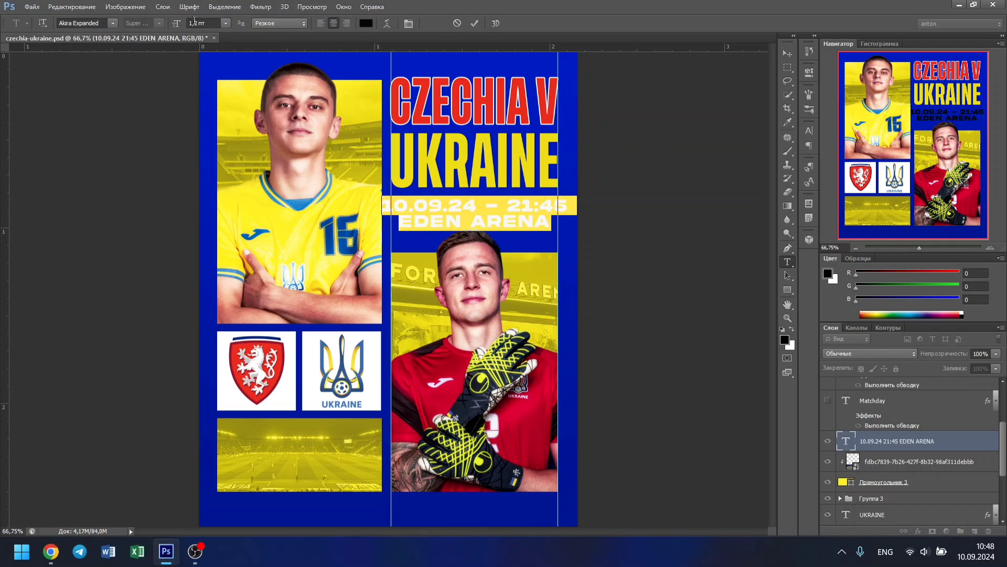
{"action": "key", "text": "Down"}
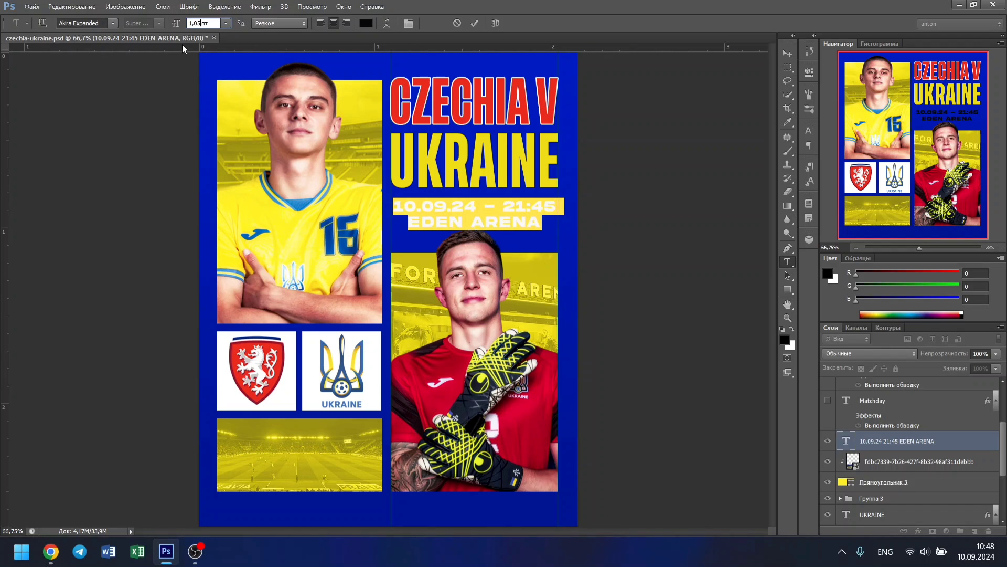
{"action": "key", "text": "Down"}
{"action": "type", "text": "8"}
{"action": "key", "text": "Return"}
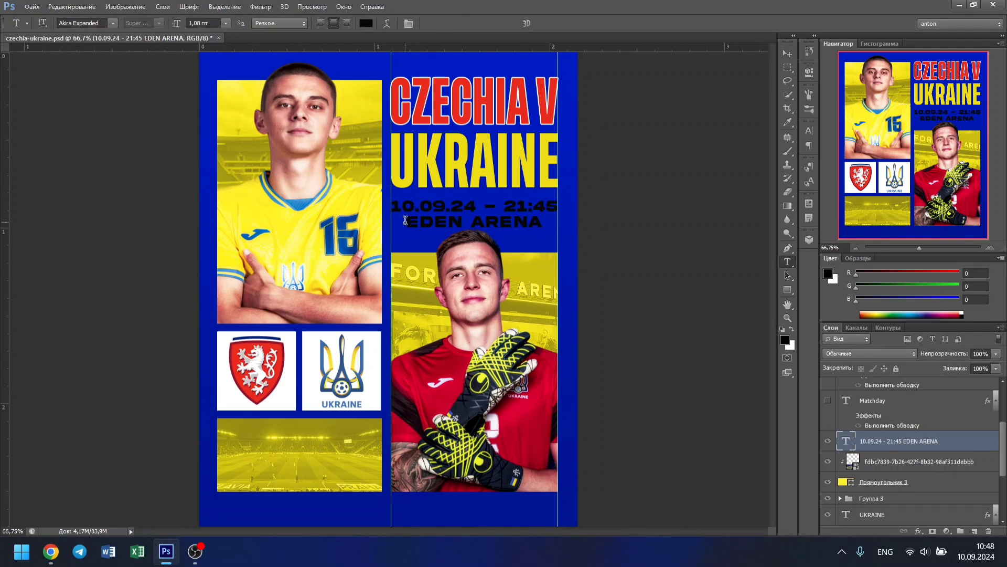
Step: Make the date text white and nudge it up slightly
{"action": "left_click", "coordinate": [366, 23]}
{"action": "left_click", "coordinate": [819, 283]}
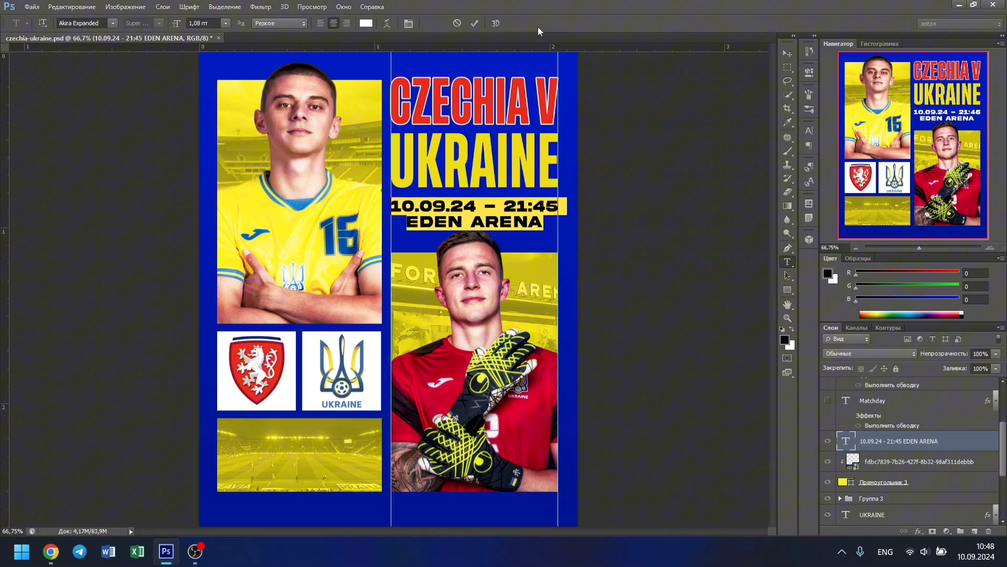
{"action": "left_click", "coordinate": [788, 54]}
{"action": "key", "text": "Up"}
{"action": "key", "text": "Up"}
{"action": "key", "text": "Up"}
{"action": "key", "text": "Up"}
{"action": "key", "text": "Up"}
{"action": "key", "text": "Up"}
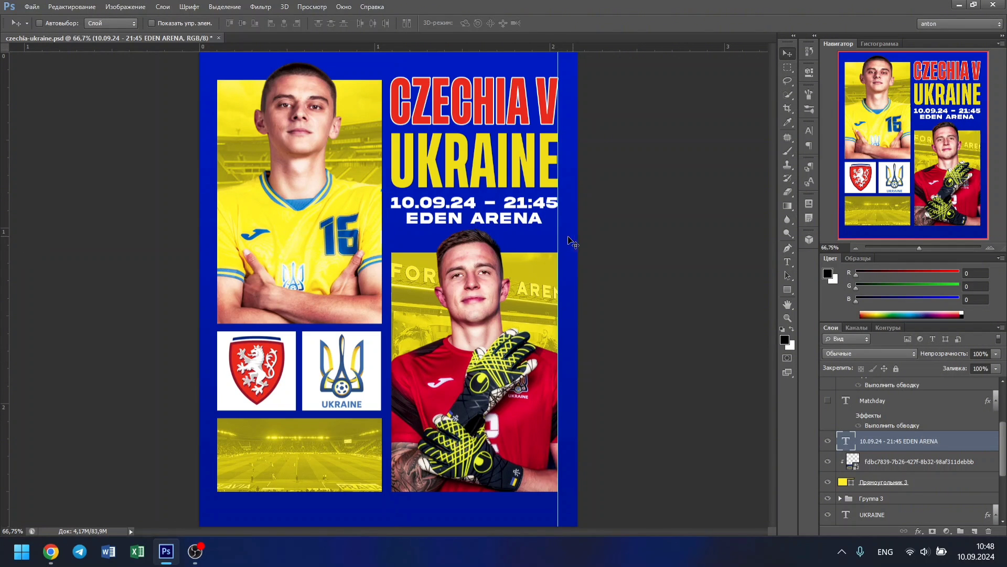
{"action": "scroll", "coordinate": [586, 355], "scroll_direction": "down", "scroll_amount": 1, "text": "alt"}
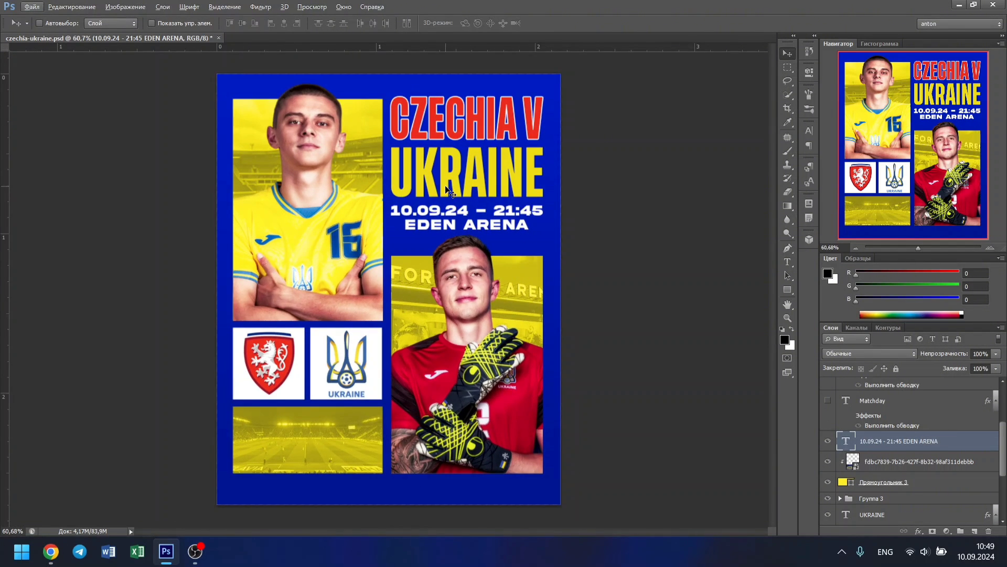
Step: Move the Nations League logo left within the bottom box
{"action": "scroll", "coordinate": [446, 190], "scroll_direction": "up", "scroll_amount": 1, "text": "alt"}
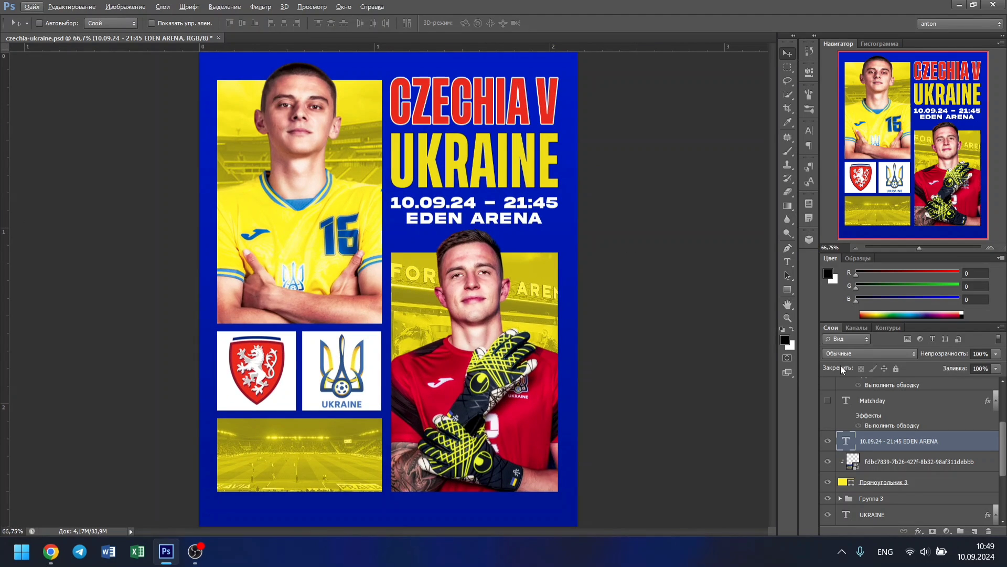
{"action": "scroll", "coordinate": [674, 344], "scroll_direction": "down", "scroll_amount": 1, "text": "alt"}
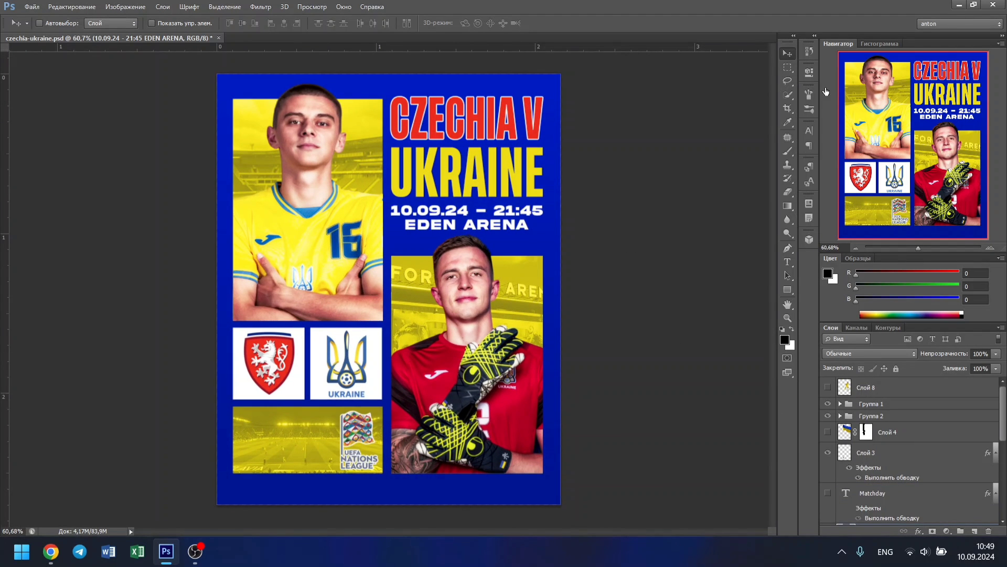
{"action": "left_click_drag", "start_coordinate": [359, 445], "coordinate": [264, 452]}
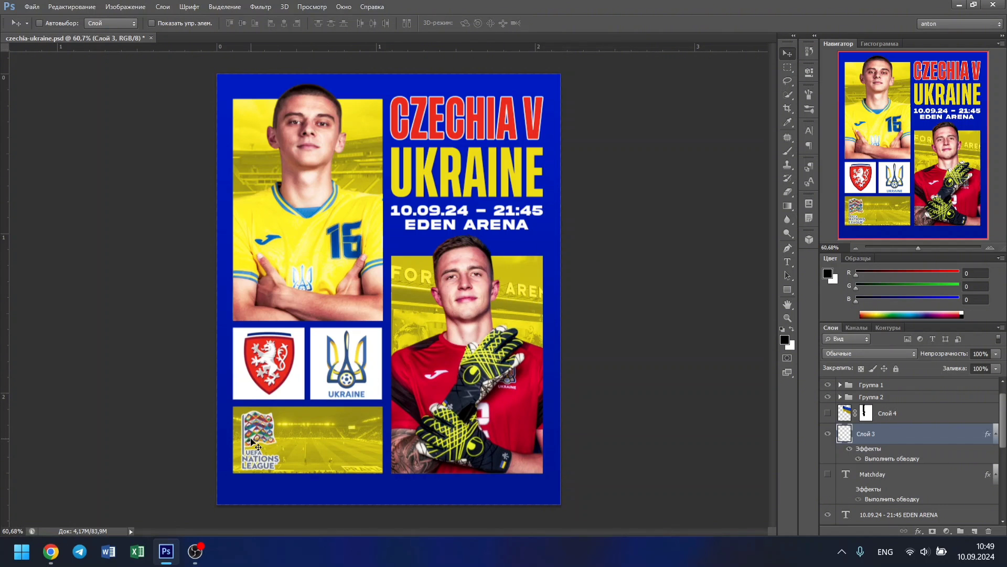
{"action": "key", "text": "Left"}
{"action": "key", "text": "Left"}
{"action": "key", "text": "Left"}
Step: Reorder the date text layer, nudge the poster text group down, and add a top guide
{"action": "scroll", "coordinate": [845, 428], "scroll_direction": "up", "scroll_amount": 1}
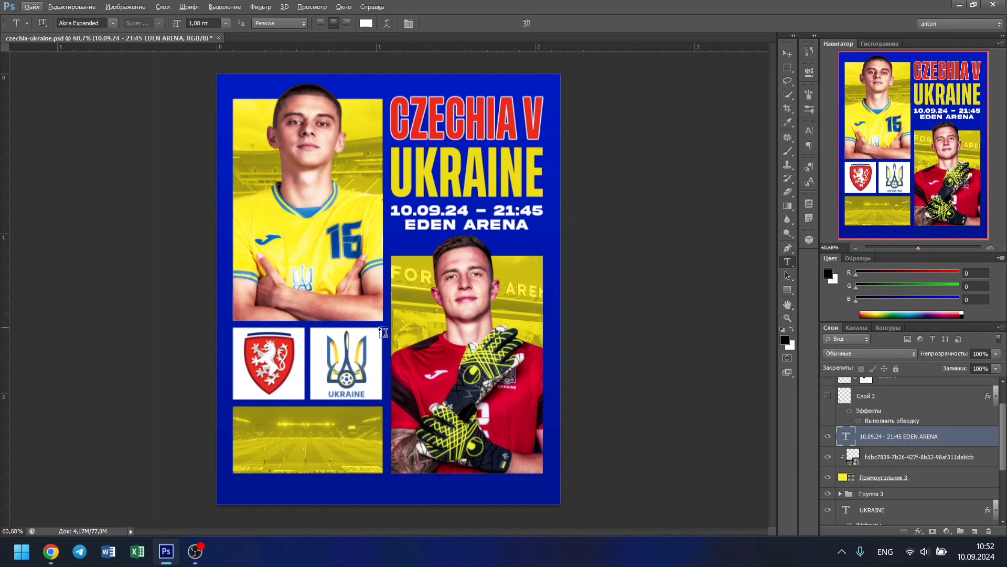
{"action": "scroll", "coordinate": [879, 447], "scroll_direction": "up", "scroll_amount": 2}
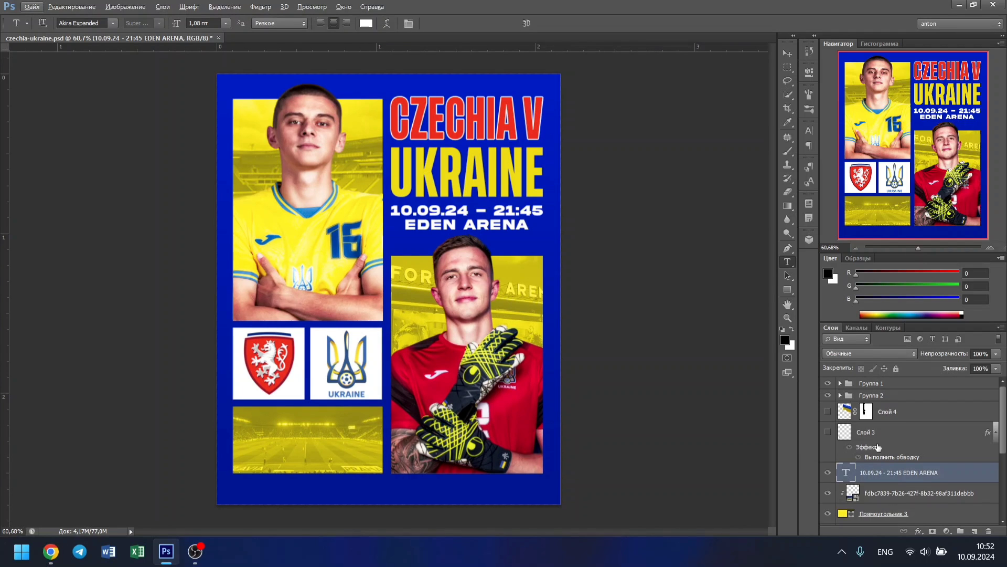
{"action": "left_click_drag", "start_coordinate": [866, 471], "coordinate": [881, 498]}
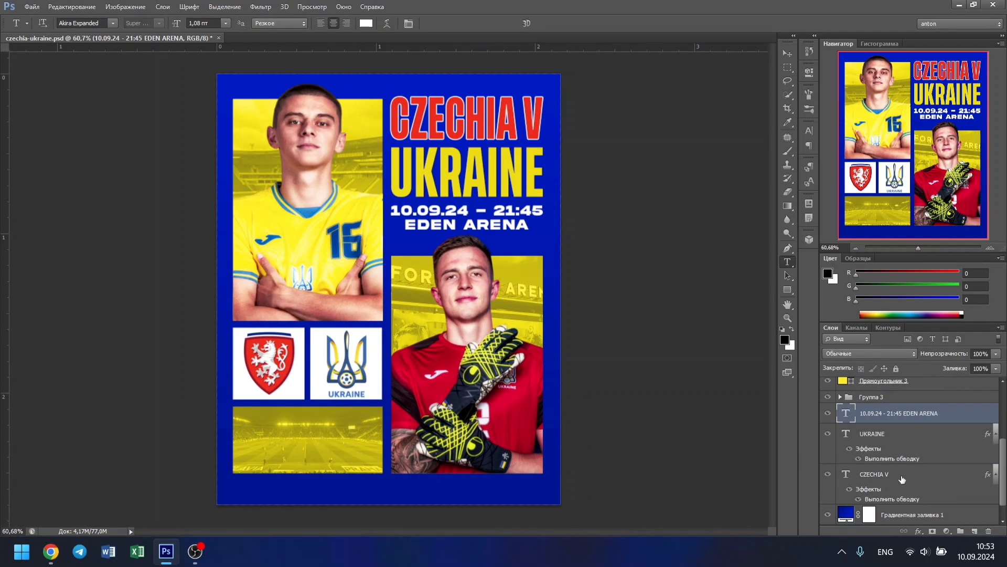
{"action": "key", "text": "v"}
{"action": "key", "text": "Down"}
{"action": "key", "text": "Down"}
{"action": "key", "text": "Down"}
{"action": "key", "text": "Down"}
{"action": "key", "text": "Down"}
{"action": "key", "text": "Down"}
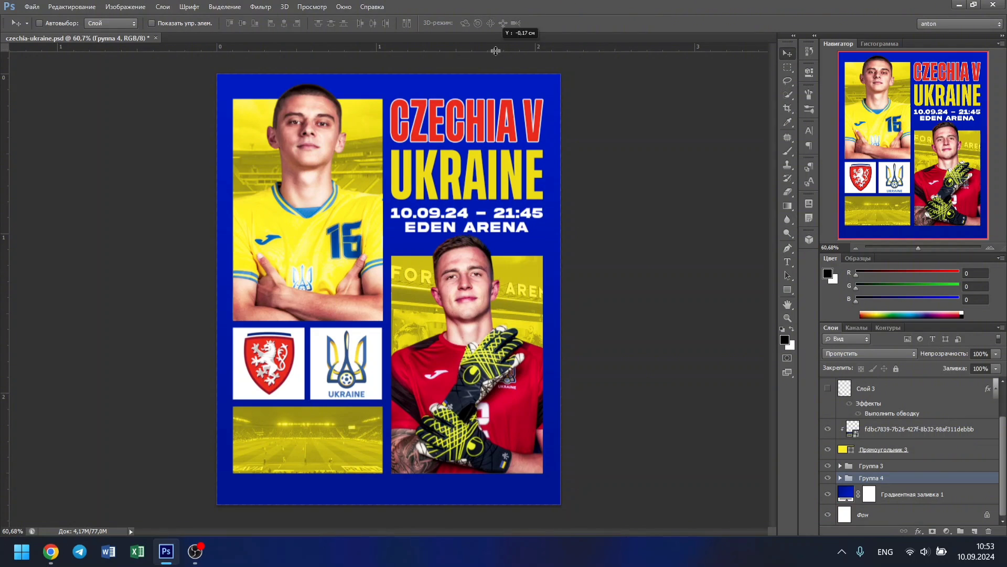
{"action": "left_click_drag", "start_coordinate": [496, 51], "coordinate": [504, 100]}
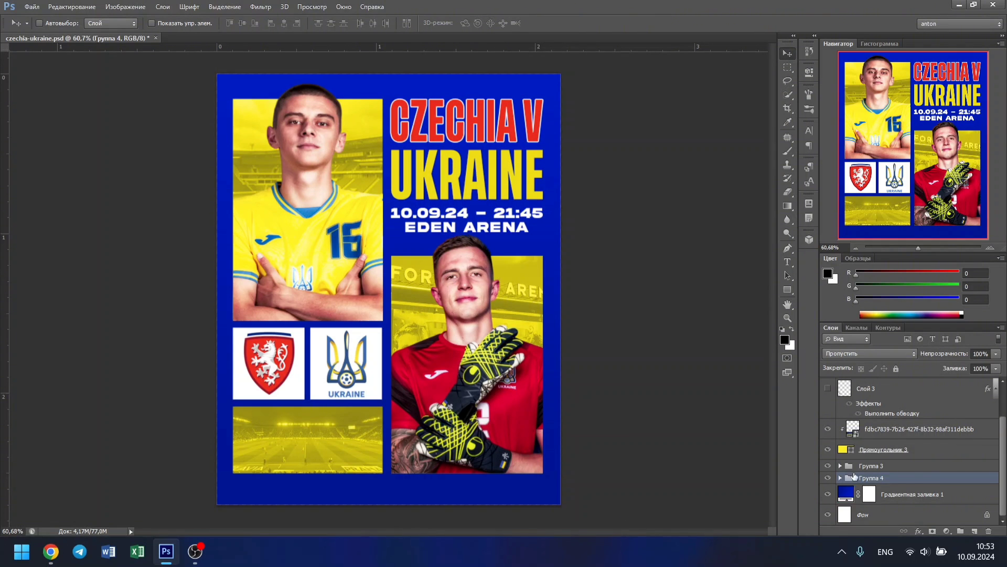
{"action": "scroll", "coordinate": [854, 475], "scroll_direction": "up", "scroll_amount": 3}
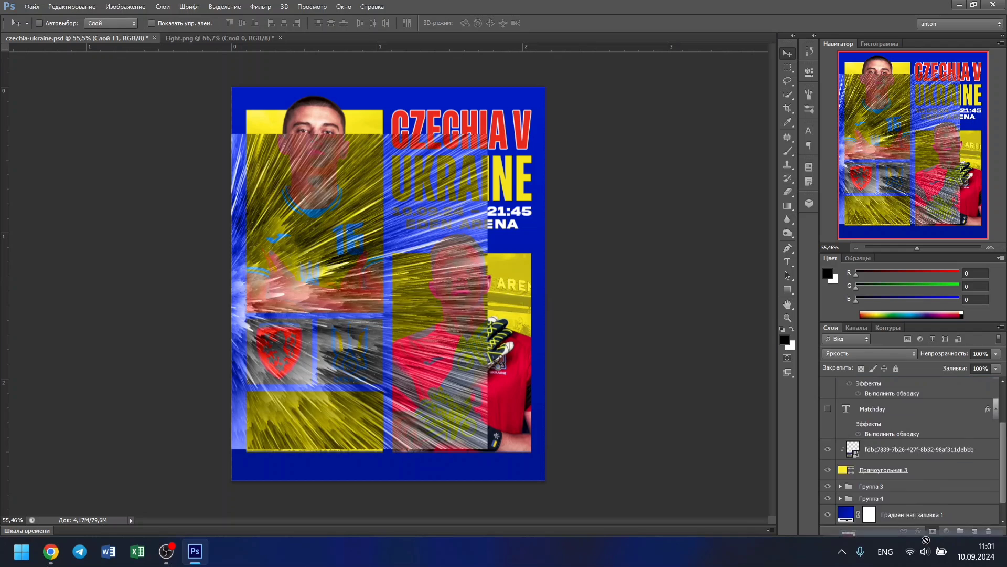
Step: Place the burst image beneath the poster groups, rotated 90°, with lowered opacity
{"action": "left_click_drag", "start_coordinate": [926, 539], "coordinate": [892, 503]}
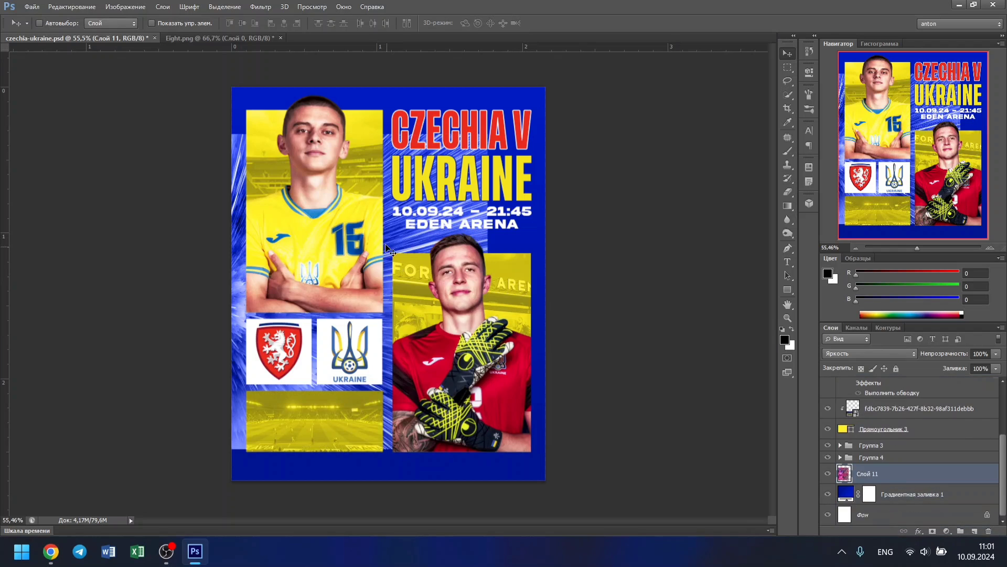
{"action": "key", "text": "ctrl+t"}
{"action": "left_click_drag", "start_coordinate": [556, 89], "coordinate": [525, 220]}
{"action": "left_click_drag", "start_coordinate": [449, 356], "coordinate": [455, 355]}
{"action": "scroll", "coordinate": [454, 356], "scroll_direction": "down", "scroll_amount": 2}
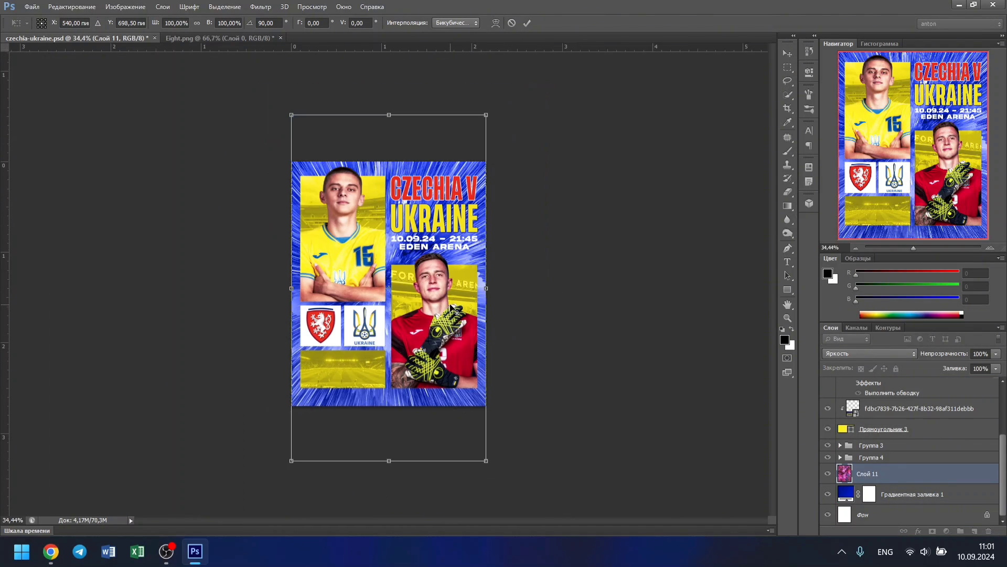
{"action": "left_click", "coordinate": [527, 23]}
{"action": "left_click_drag", "start_coordinate": [944, 354], "coordinate": [921, 357]}
{"action": "scroll", "coordinate": [560, 272], "scroll_direction": "up", "scroll_amount": 2}
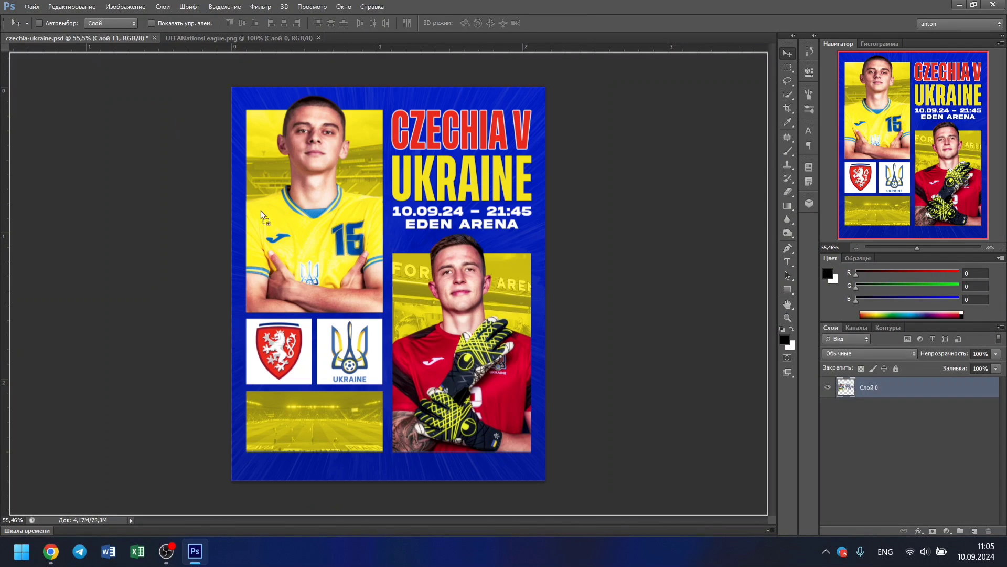
Step: Shrink the Nations League logo and move it into the bottom yellow box
{"action": "left_click_drag", "start_coordinate": [892, 433], "coordinate": [892, 482]}
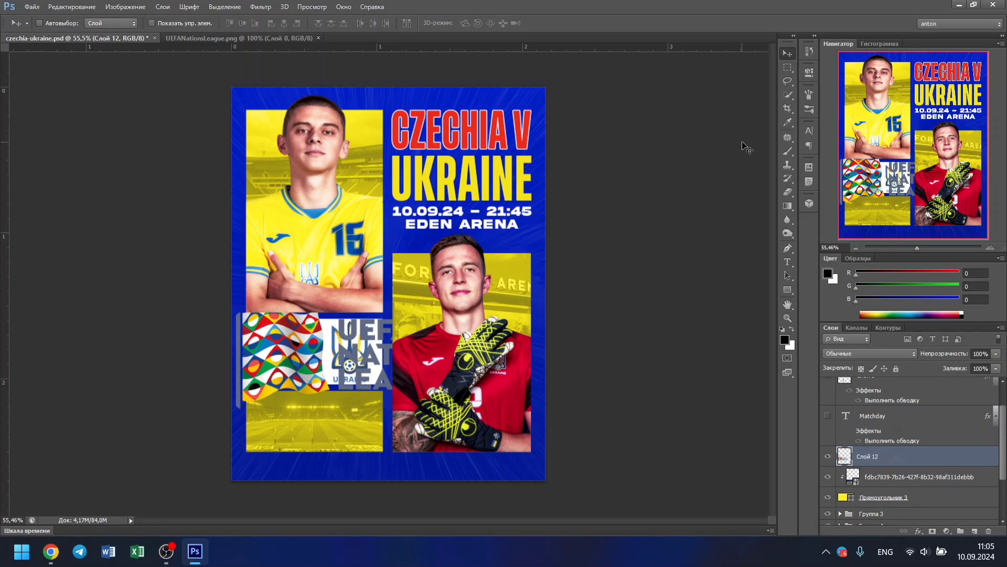
{"action": "key", "text": "ctrl+t"}
{"action": "left_click_drag", "start_coordinate": [393, 313], "coordinate": [370, 340]}
{"action": "left_click_drag", "start_coordinate": [314, 378], "coordinate": [326, 421]}
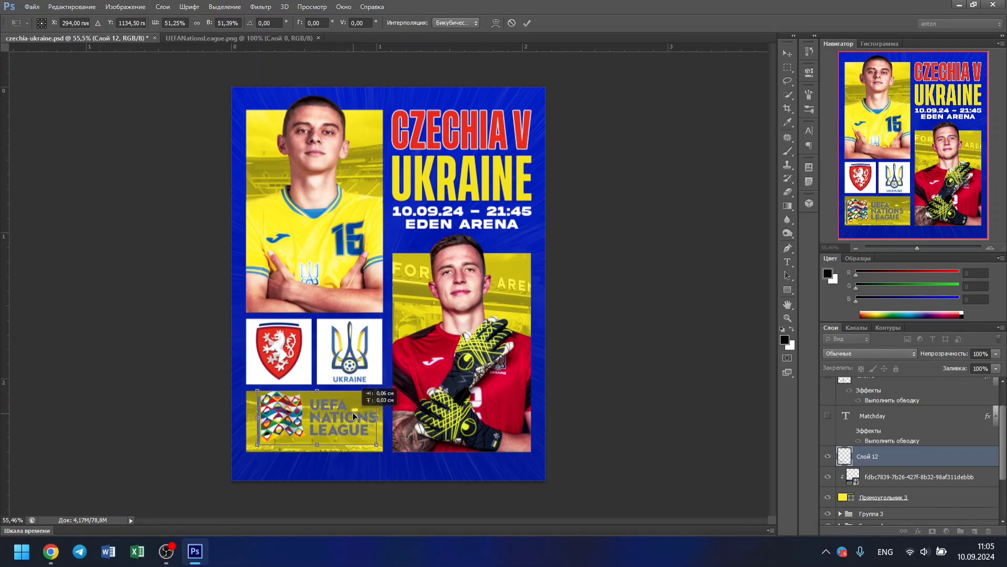
{"action": "left_click", "coordinate": [527, 23]}
Step: Give the logo a 1 px white stroke and centre it on the yellow box
{"action": "double_click", "coordinate": [923, 456]}
{"action": "left_click", "coordinate": [564, 330]}
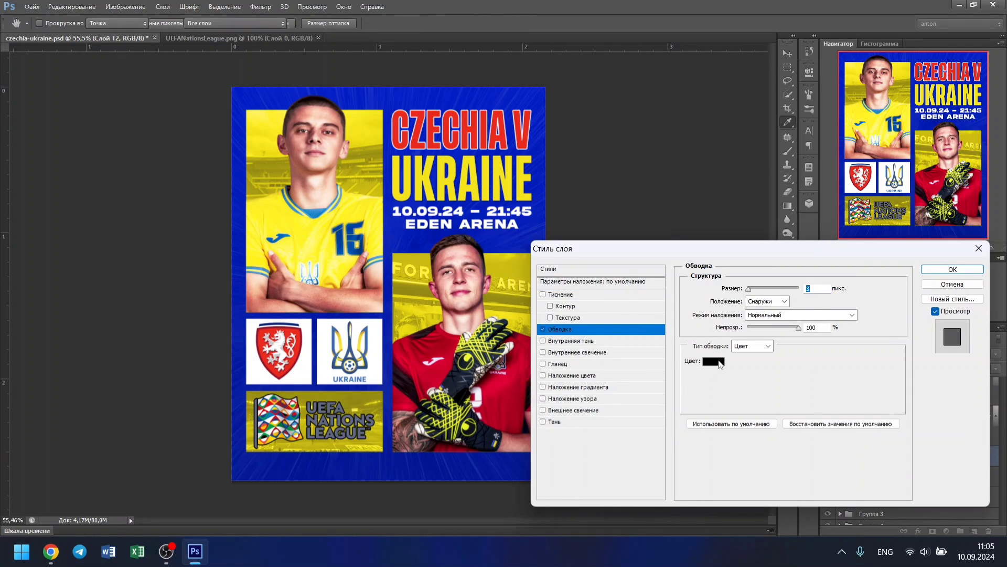
{"action": "left_click", "coordinate": [717, 417]}
{"action": "key", "text": "Return"}
{"action": "key", "text": "Return"}
{"action": "left_click", "coordinate": [926, 517], "text": "ctrl"}
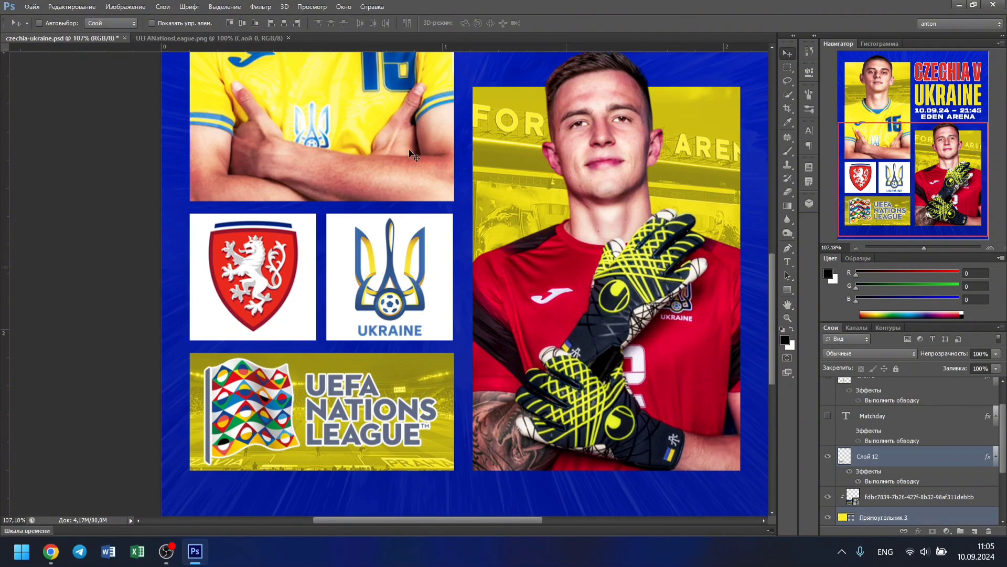
{"action": "left_click", "coordinate": [241, 24]}
{"action": "double_click", "coordinate": [913, 456]}
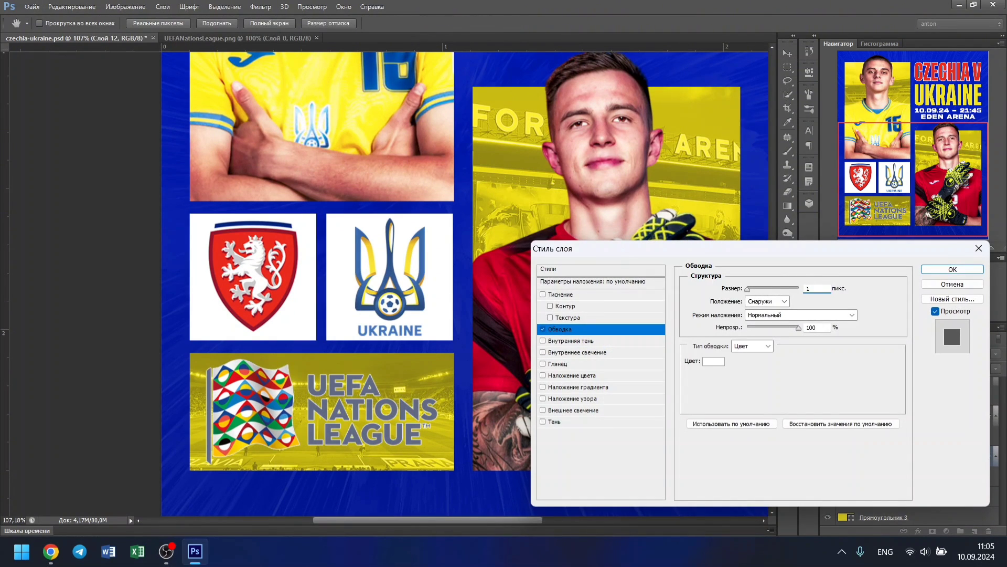
{"action": "left_click", "coordinate": [952, 272]}
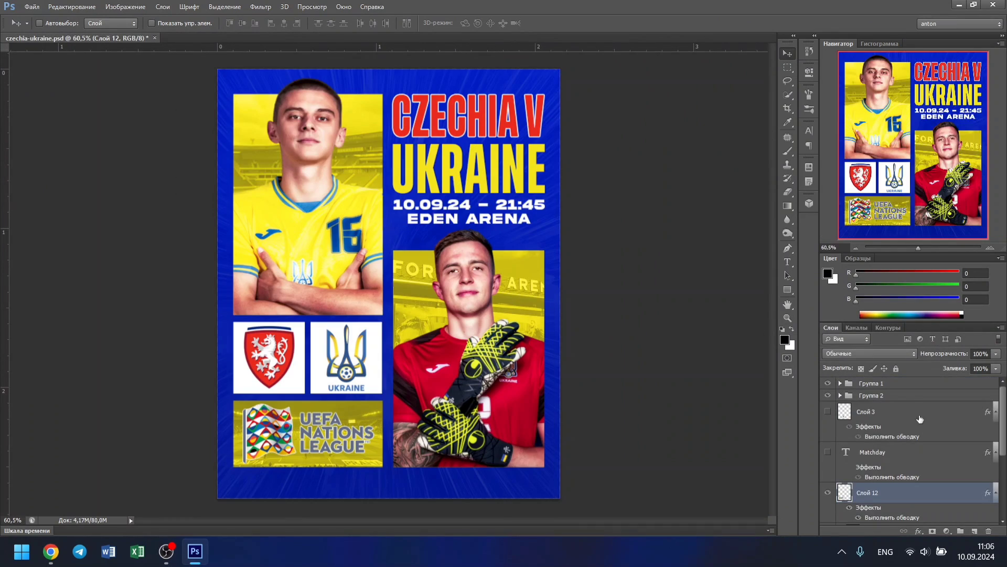
Step: Delete the unused Слой 3 layer and switch to the Brush tool
{"action": "left_click", "coordinate": [866, 412]}
{"action": "right_click", "coordinate": [871, 411]}
{"action": "left_click", "coordinate": [735, 89]}
{"action": "left_click", "coordinate": [467, 203]}
{"action": "right_click", "coordinate": [903, 472]}
{"action": "key", "text": "Escape"}
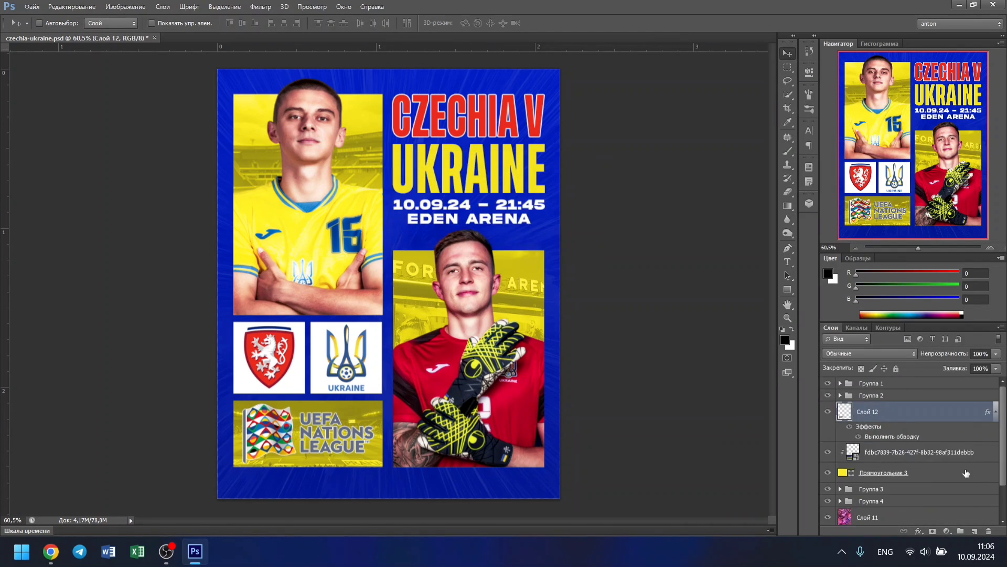
{"action": "left_click", "coordinate": [901, 472], "text": "shift"}
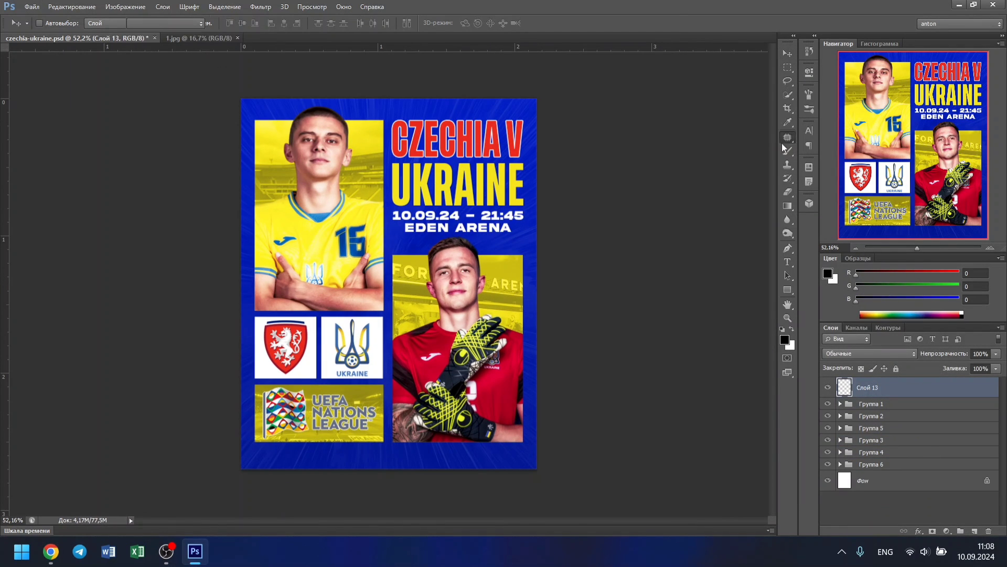
{"action": "left_click", "coordinate": [787, 150]}
{"action": "left_click", "coordinate": [46, 23]}
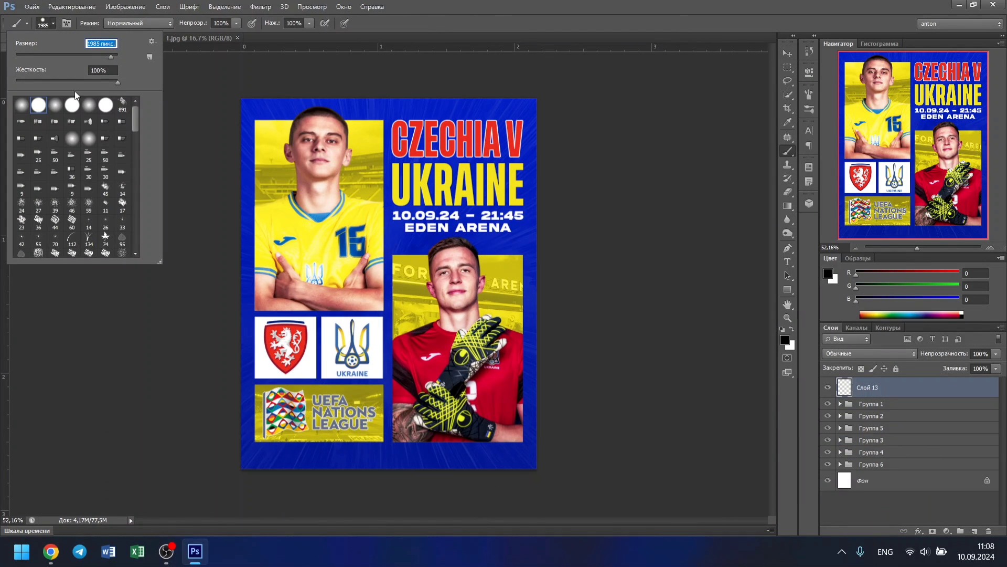
Step: Set a very large brush size with 10% flow
{"action": "left_click", "coordinate": [109, 55]}
{"action": "left_click", "coordinate": [232, 27]}
{"action": "type", "text": "10"}
{"action": "key", "text": "Return"}
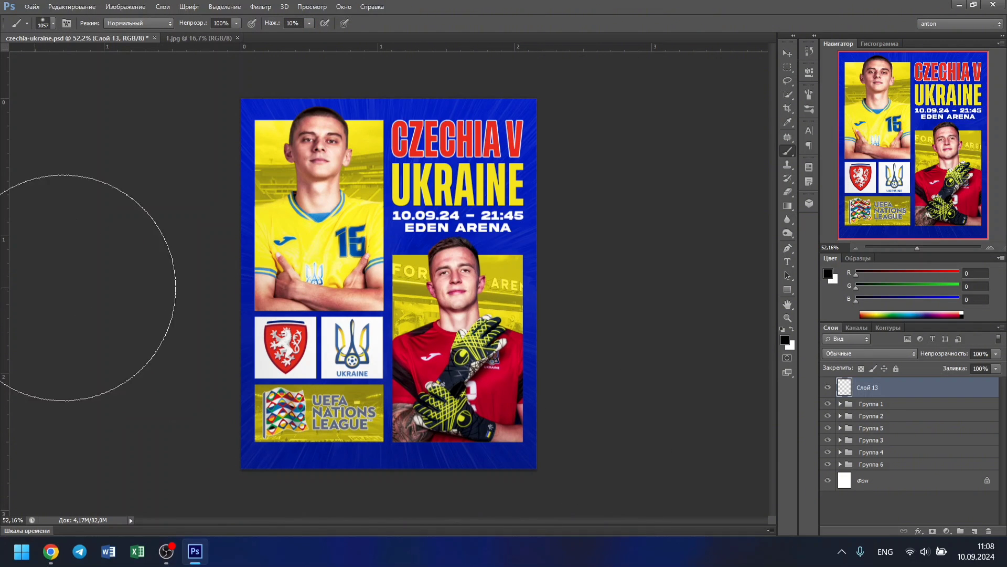
Step: Move Слой 13 into Группа 6 and close 1.jpg without saving
{"action": "left_click_drag", "start_coordinate": [868, 387], "coordinate": [874, 459]}
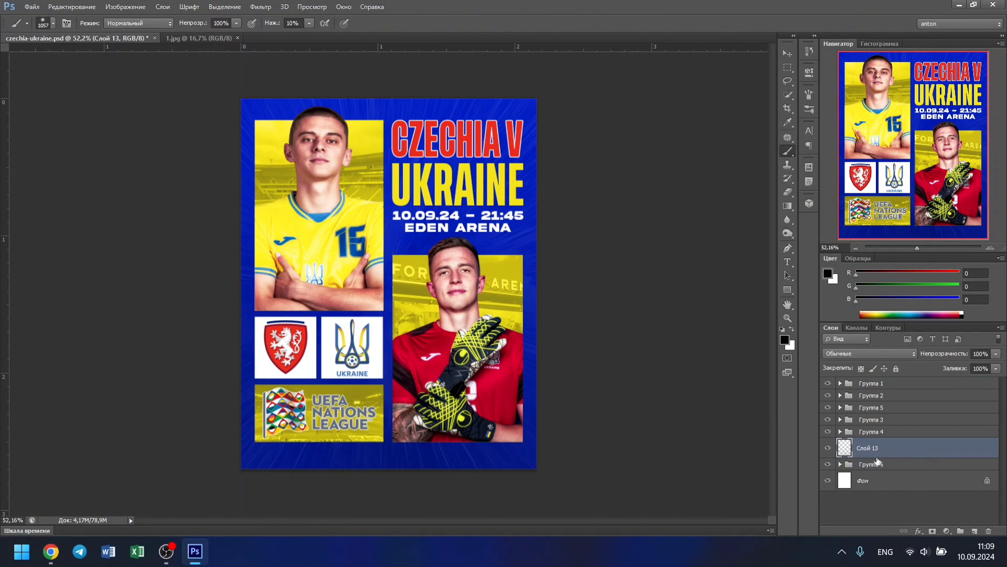
{"action": "left_click", "coordinate": [828, 448]}
{"action": "key", "text": "Delete"}
{"action": "left_click", "coordinate": [839, 444]}
{"action": "left_click", "coordinate": [917, 452]}
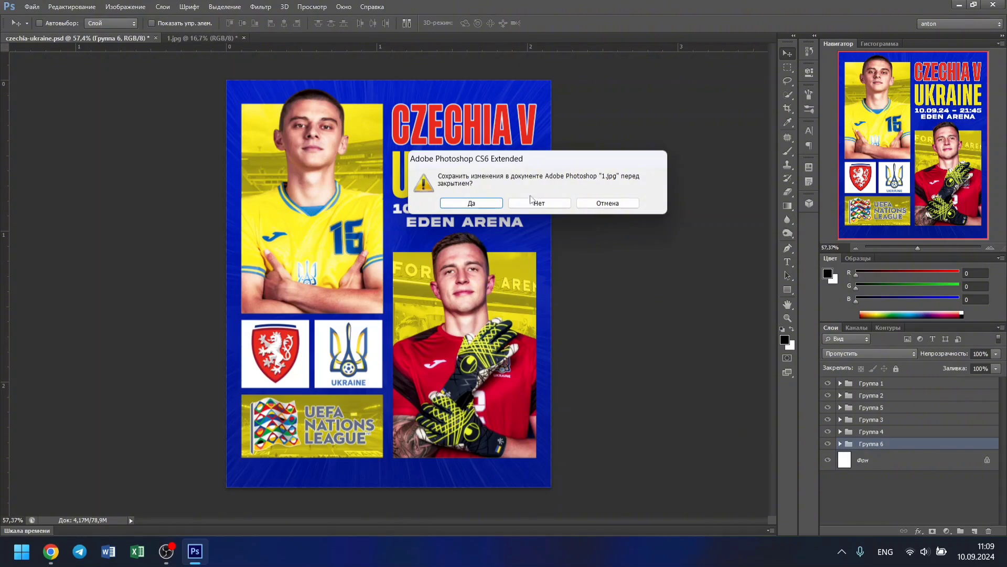
{"action": "left_click", "coordinate": [532, 202]}
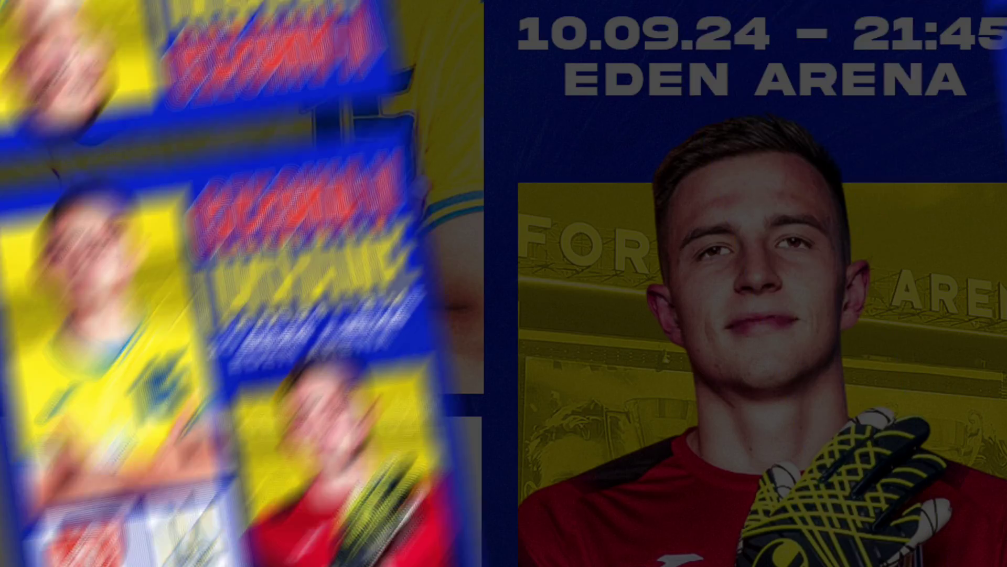